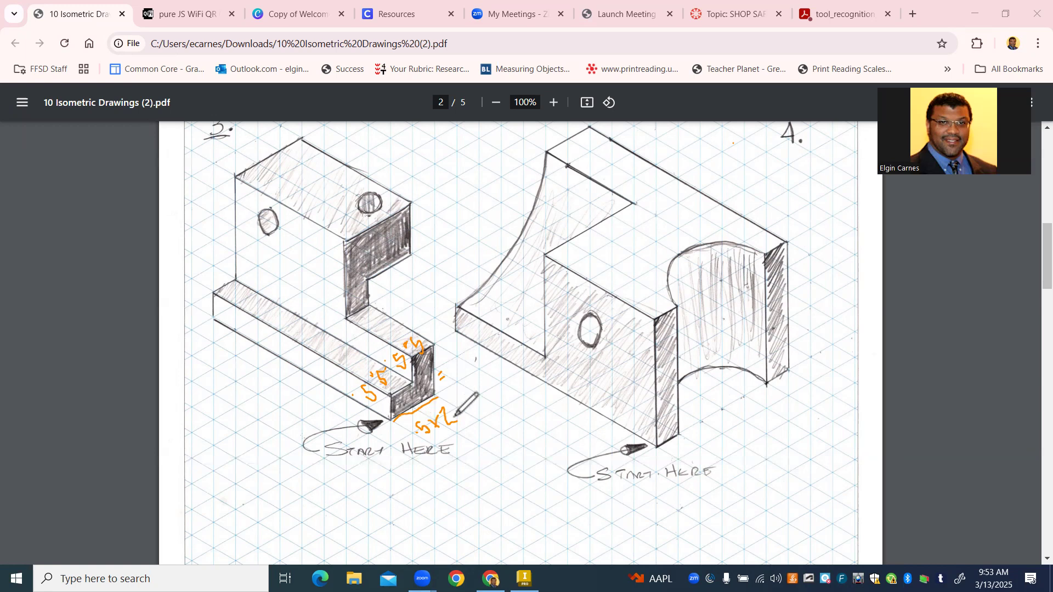
- Annotate the stepped block in the isometric drawing: base width .5x2=1, upright height 1.5, end height 1 and notch height .5
{"action": "left_click_drag", "start_coordinate": [456, 418], "coordinate": [470, 414]}
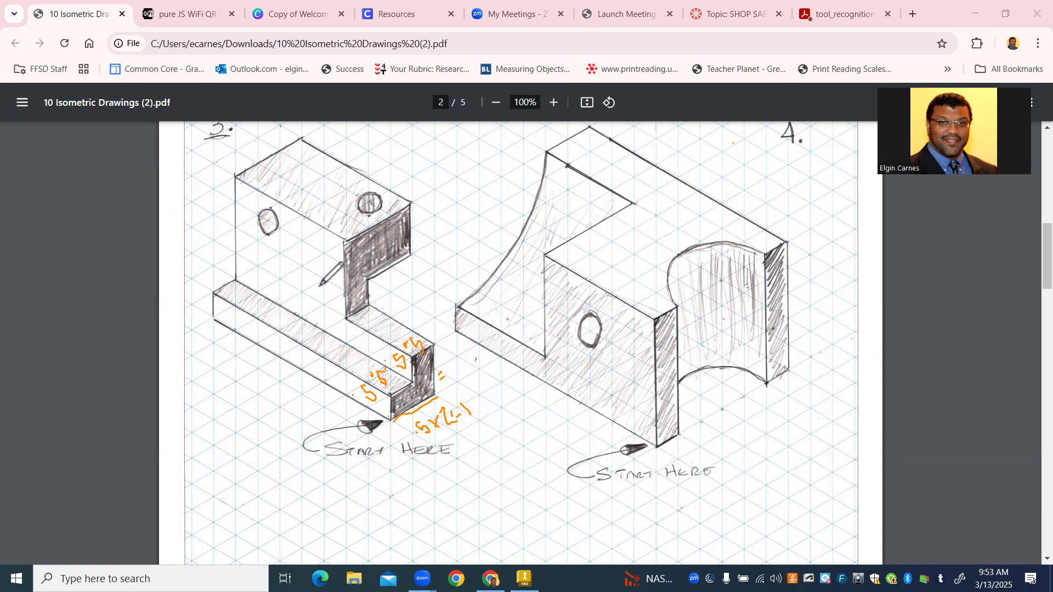
{"action": "left_click_drag", "start_coordinate": [320, 285], "coordinate": [327, 293]}
{"action": "left_click_drag", "start_coordinate": [322, 279], "coordinate": [335, 283]}
{"action": "left_click_drag", "start_coordinate": [351, 228], "coordinate": [360, 224]}
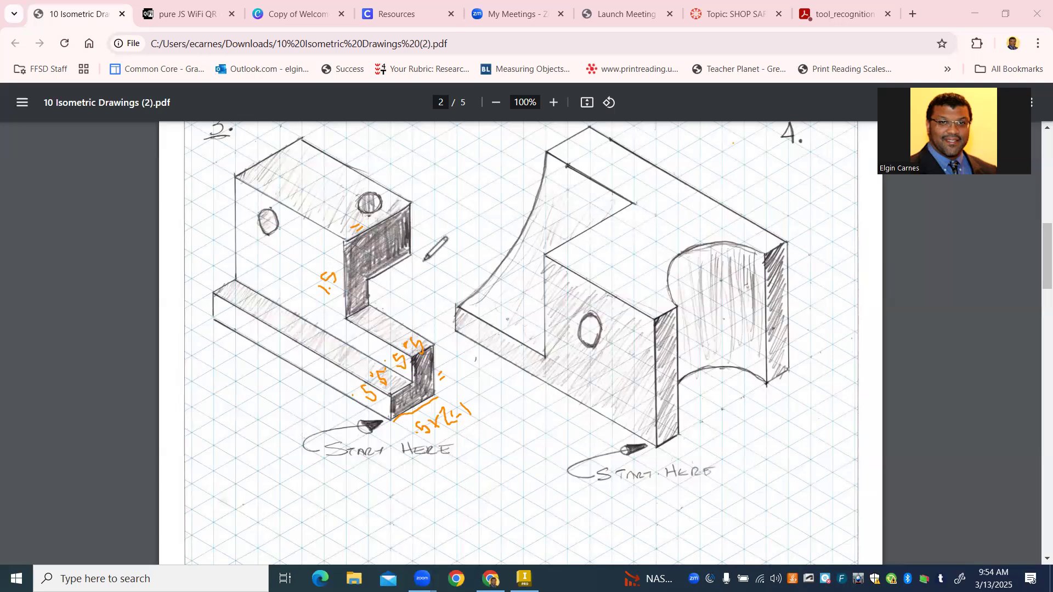
{"action": "left_click_drag", "start_coordinate": [423, 225], "coordinate": [424, 236]}
{"action": "left_click_drag", "start_coordinate": [377, 289], "coordinate": [380, 303]}
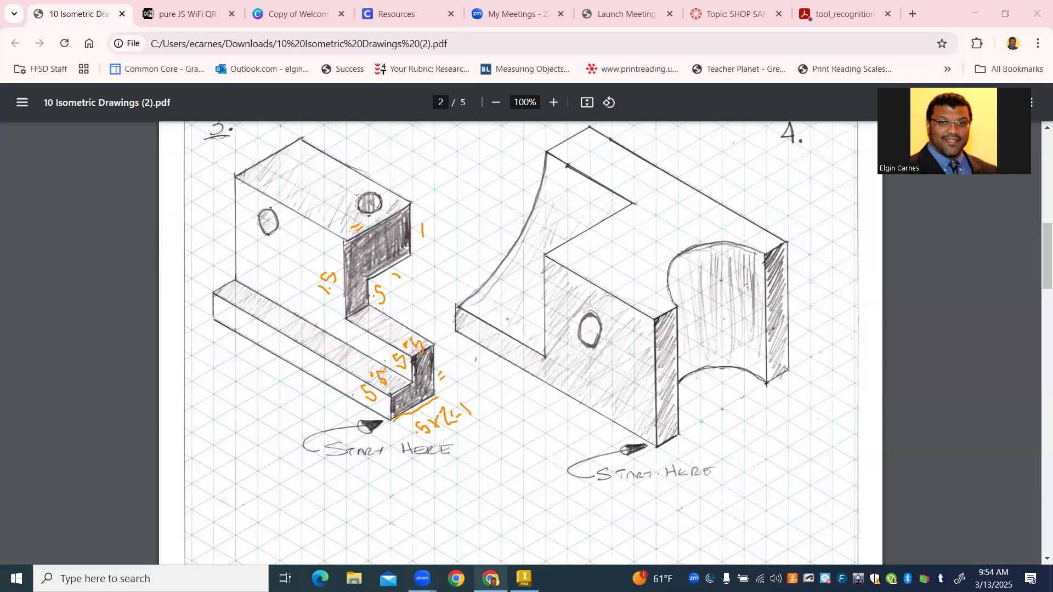
- Switch to Autodesk Inventor and clear the handwritten dimension annotations from the screen
{"action": "left_click", "coordinate": [524, 579]}
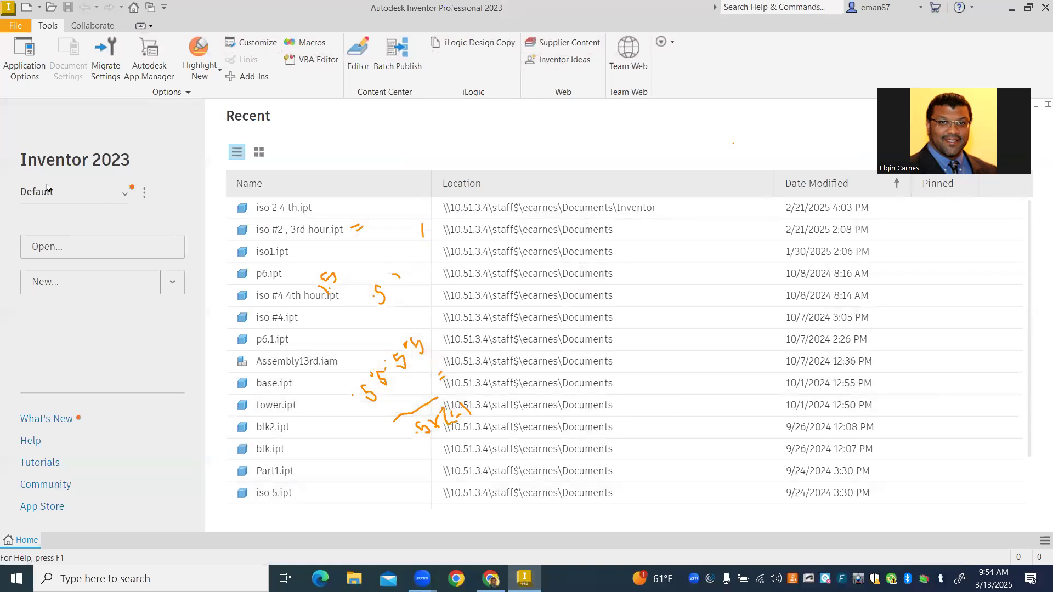
{"action": "mouse_move", "coordinate": [357, 218]}
{"action": "left_mouse_down"}
{"action": "mouse_move", "coordinate": [393, 209]}
{"action": "mouse_move", "coordinate": [378, 275]}
{"action": "mouse_move", "coordinate": [413, 339]}
{"action": "mouse_move", "coordinate": [369, 384]}
{"action": "mouse_move", "coordinate": [404, 418]}
{"action": "mouse_move", "coordinate": [416, 337]}
{"action": "left_mouse_up"}
{"action": "mouse_move", "coordinate": [421, 211]}
{"action": "left_mouse_down"}
{"action": "mouse_move", "coordinate": [423, 400]}
{"action": "mouse_move", "coordinate": [472, 412]}
{"action": "mouse_move", "coordinate": [421, 413]}
{"action": "mouse_move", "coordinate": [422, 426]}
{"action": "left_mouse_up"}
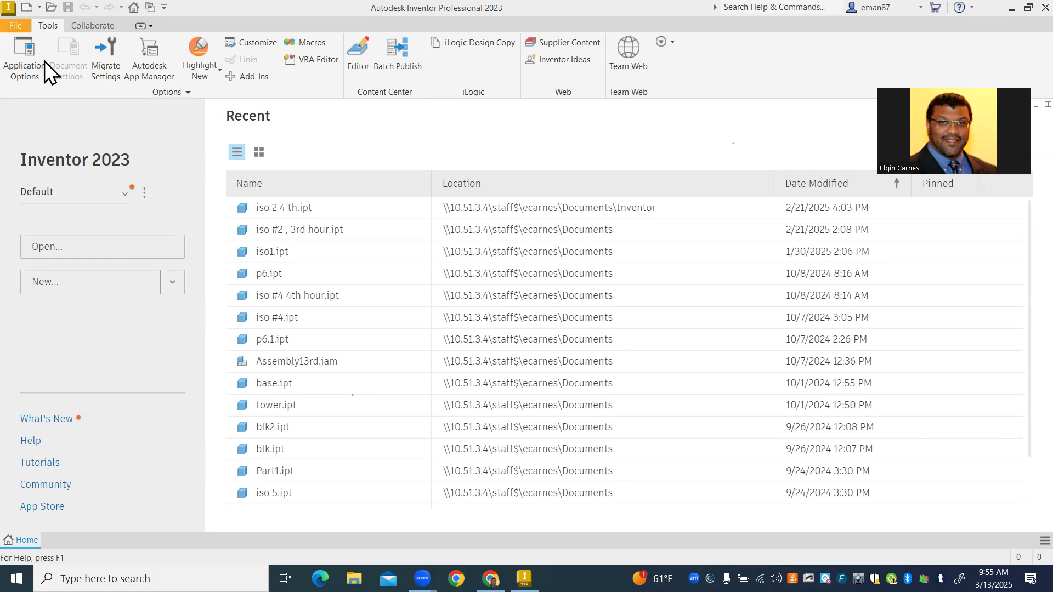
{"action": "left_click", "coordinate": [25, 31]}
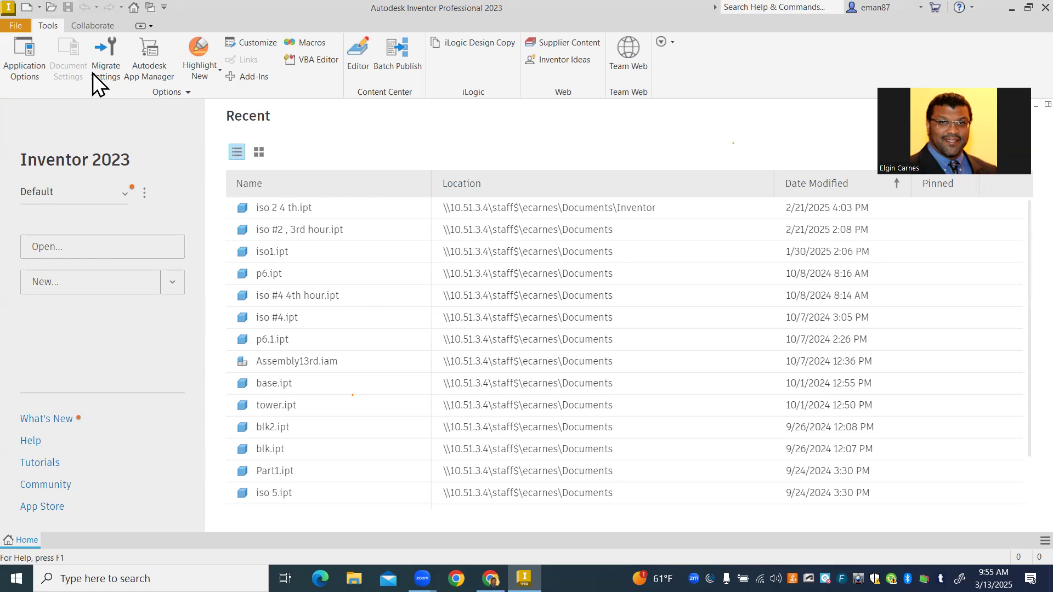
{"action": "left_click", "coordinate": [16, 27]}
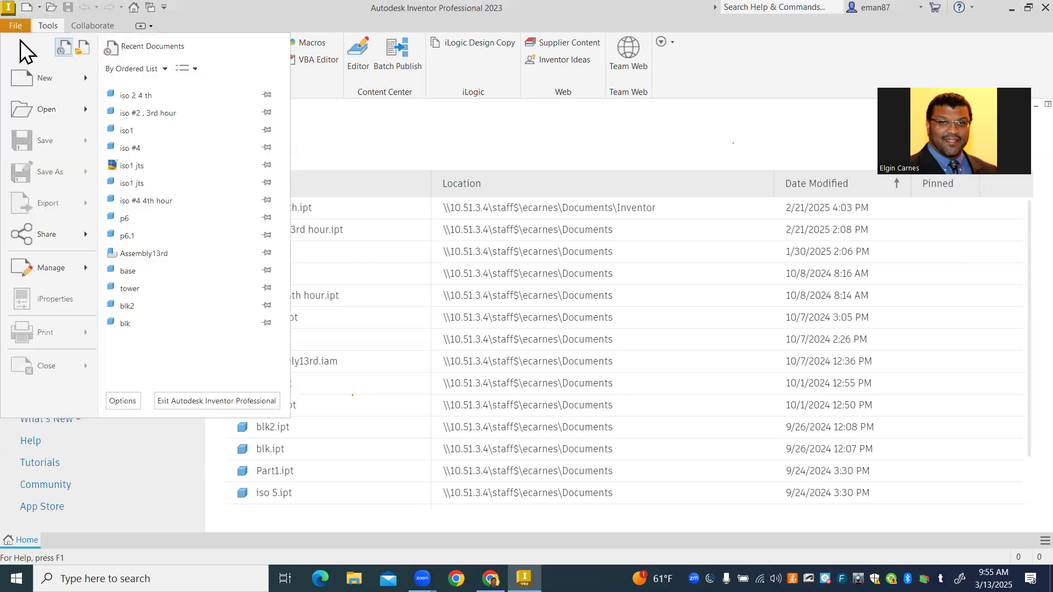
{"action": "key", "text": "Escape"}
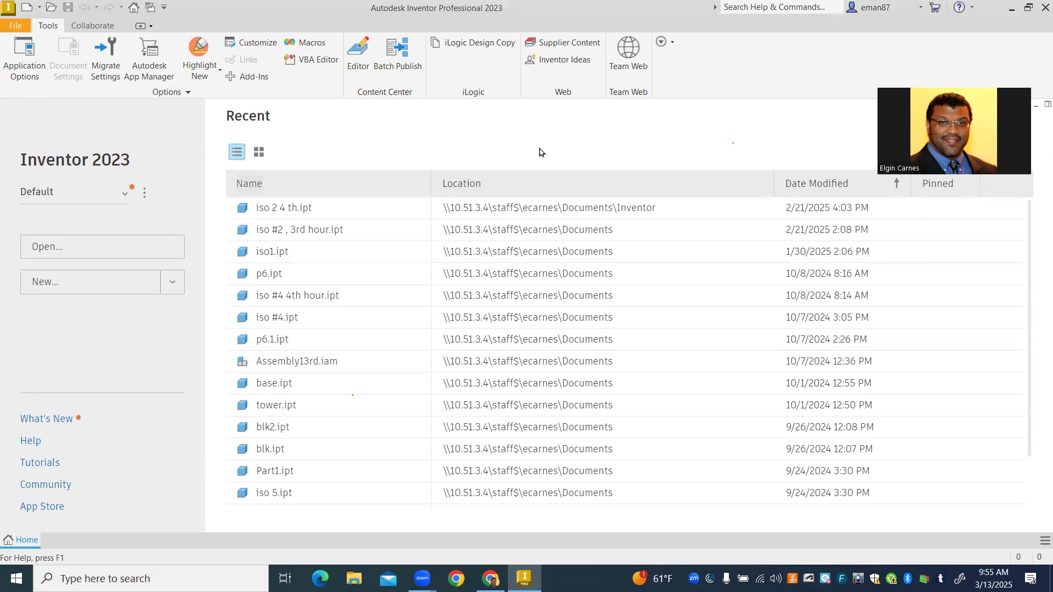
- Create a new part from the English Standard (in).ipt template
{"action": "key", "text": "ctrl+n"}
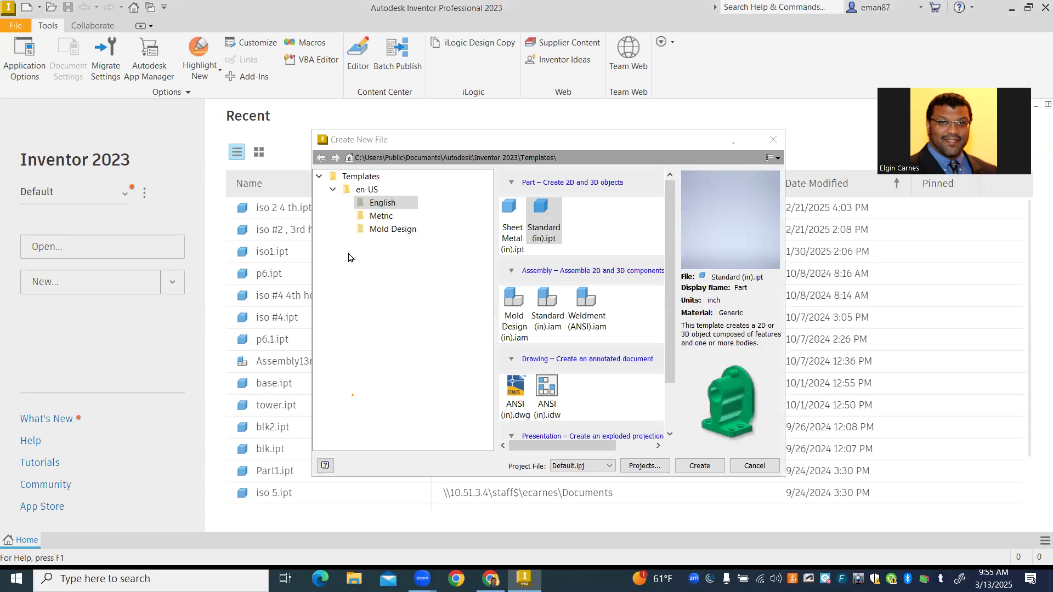
{"action": "left_click", "coordinate": [371, 205]}
{"action": "left_click", "coordinate": [333, 190]}
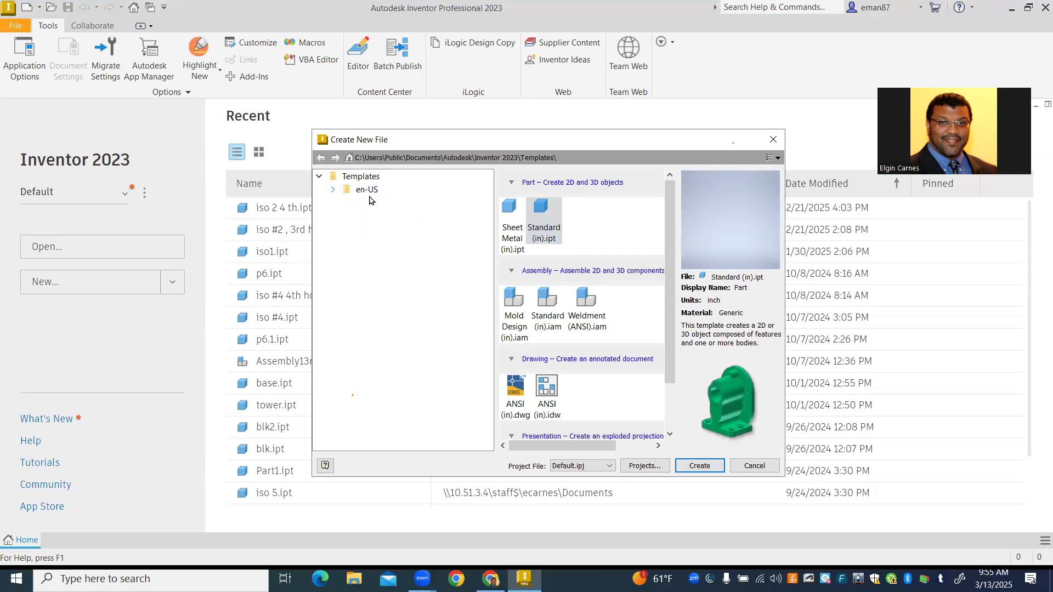
{"action": "left_click", "coordinate": [333, 190]}
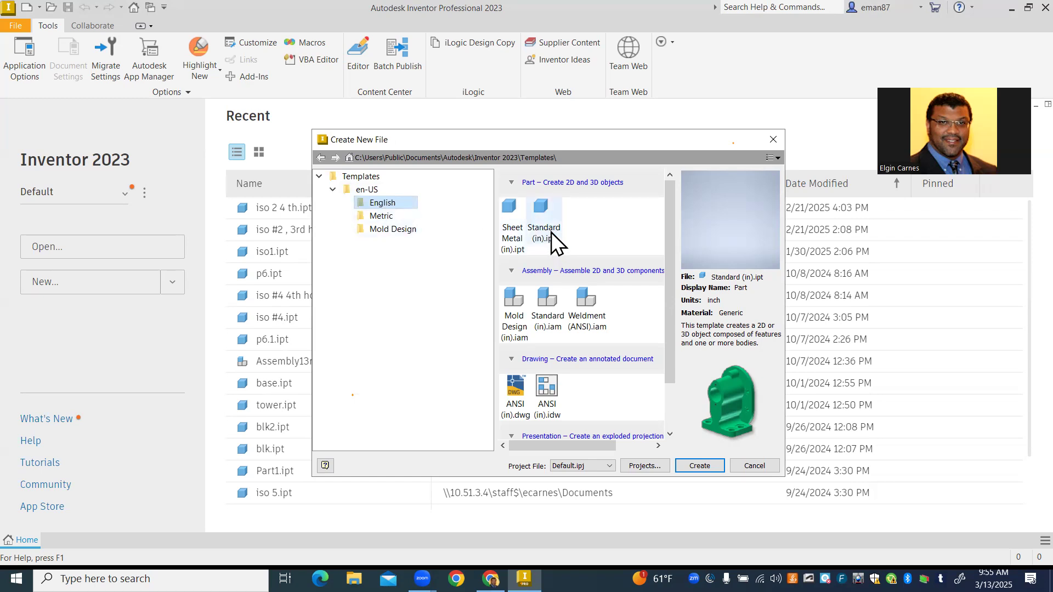
{"action": "double_click", "coordinate": [542, 209]}
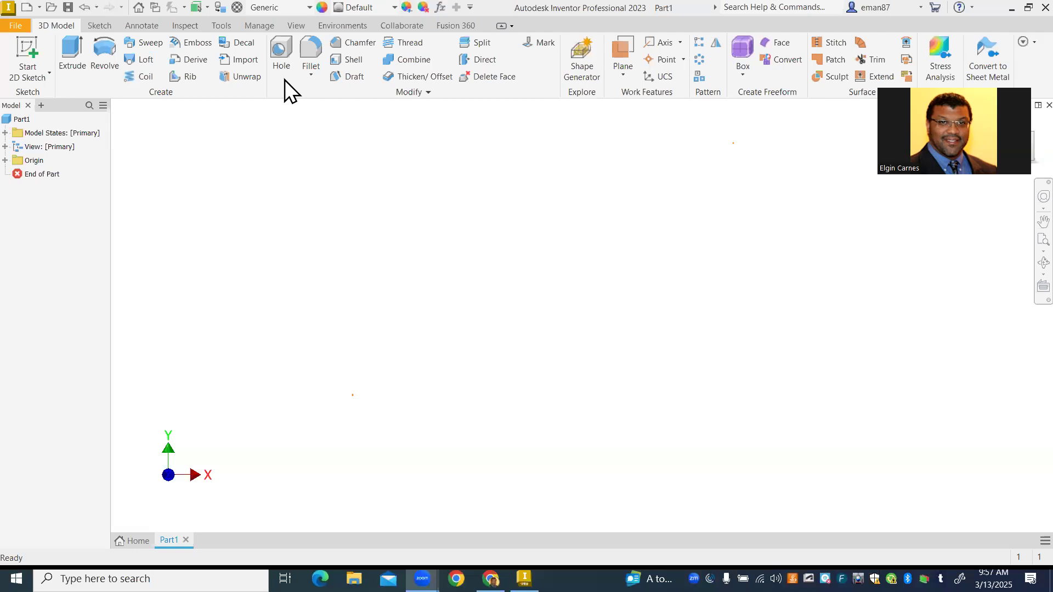
- Start a 2D sketch on the YZ plane
{"action": "left_click", "coordinate": [38, 57]}
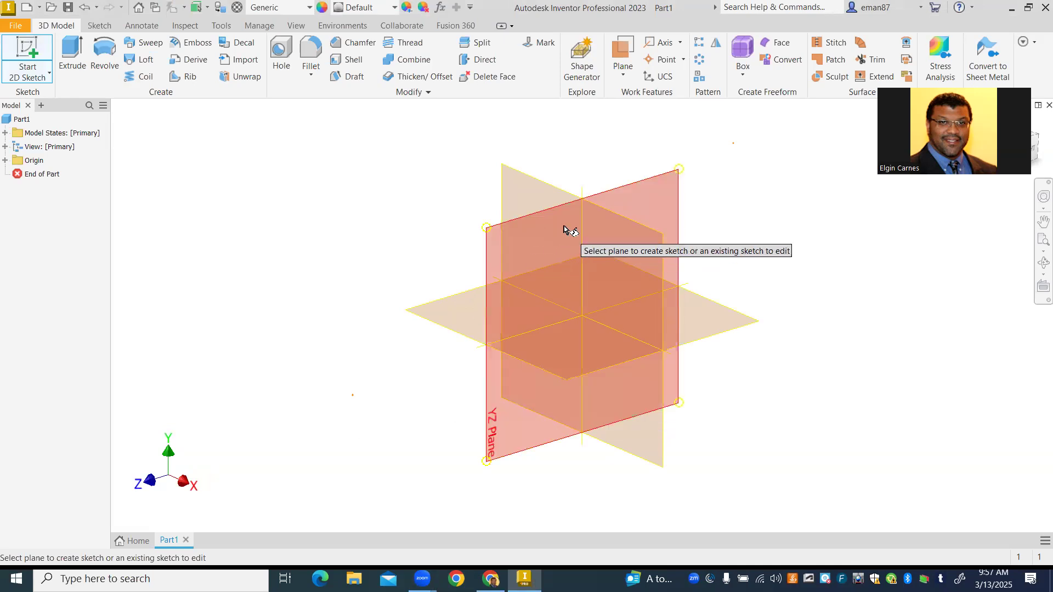
{"action": "left_click", "coordinate": [537, 251]}
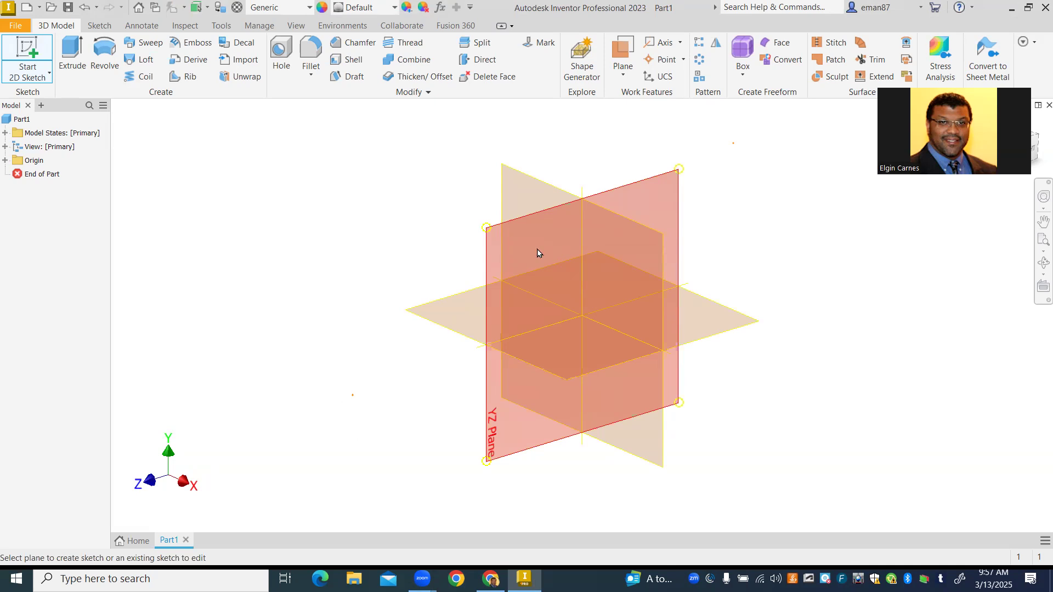
{"action": "left_click", "coordinate": [537, 253]}
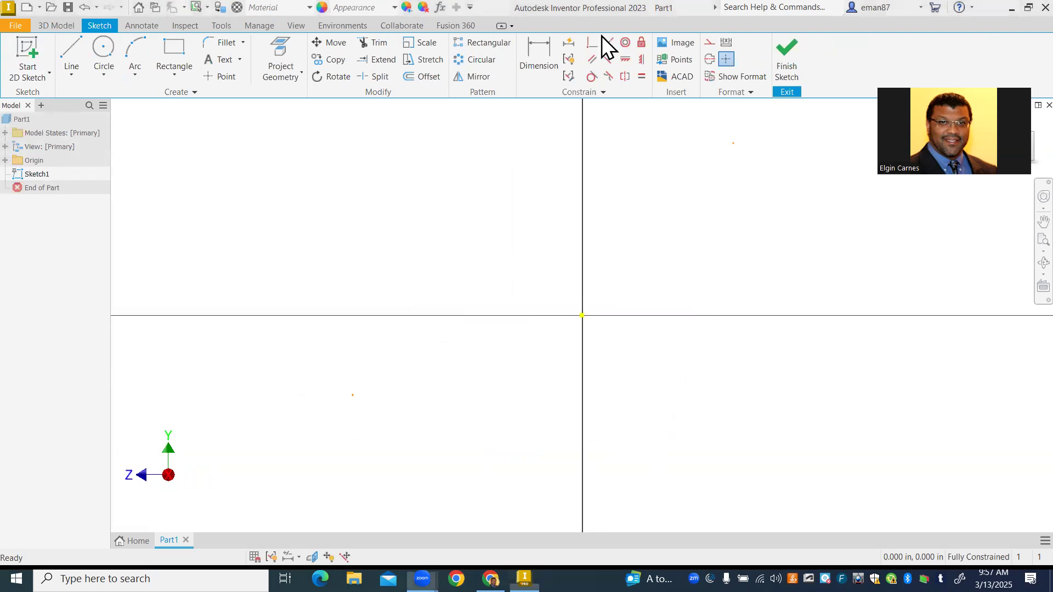
{"action": "middle_click_drag", "start_coordinate": [459, 255], "coordinate": [327, 317]}
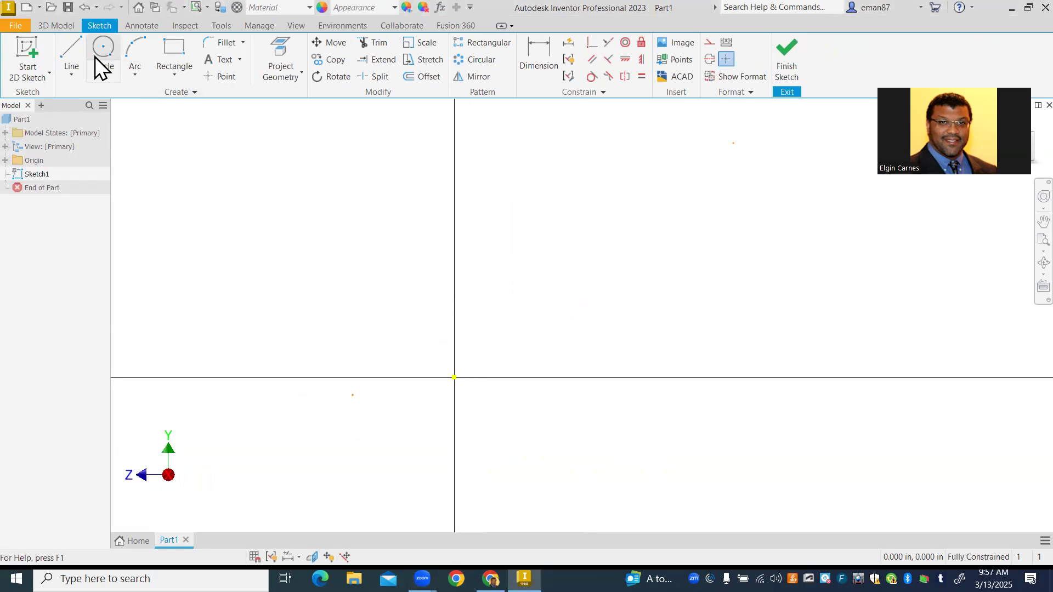
- Draw a 1 in horizontal line from the origin and a 1 in perpendicular line upward from its end
{"action": "left_click", "coordinate": [70, 48]}
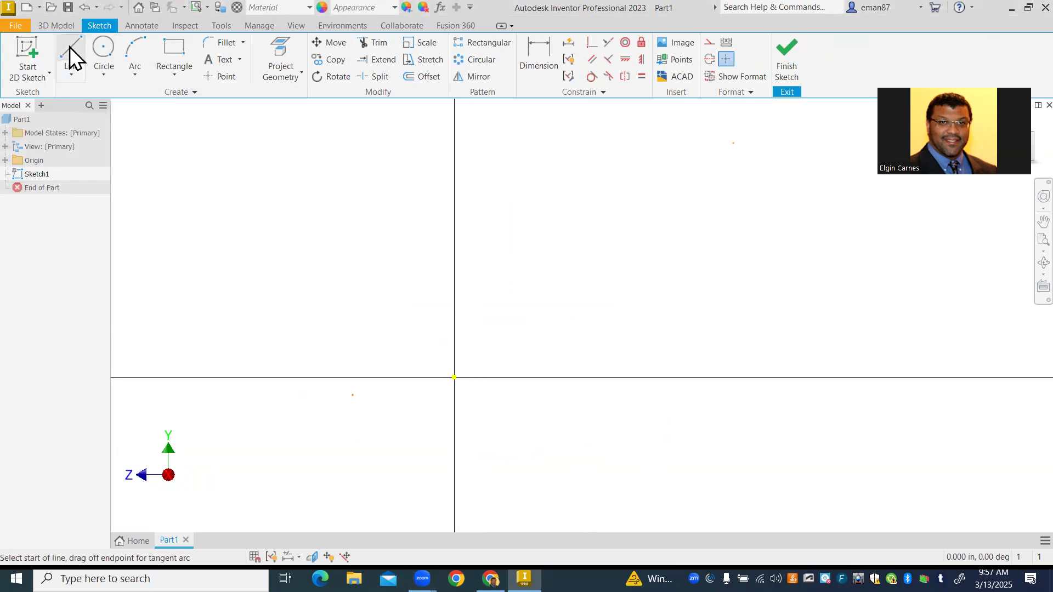
{"action": "left_click", "coordinate": [455, 377]}
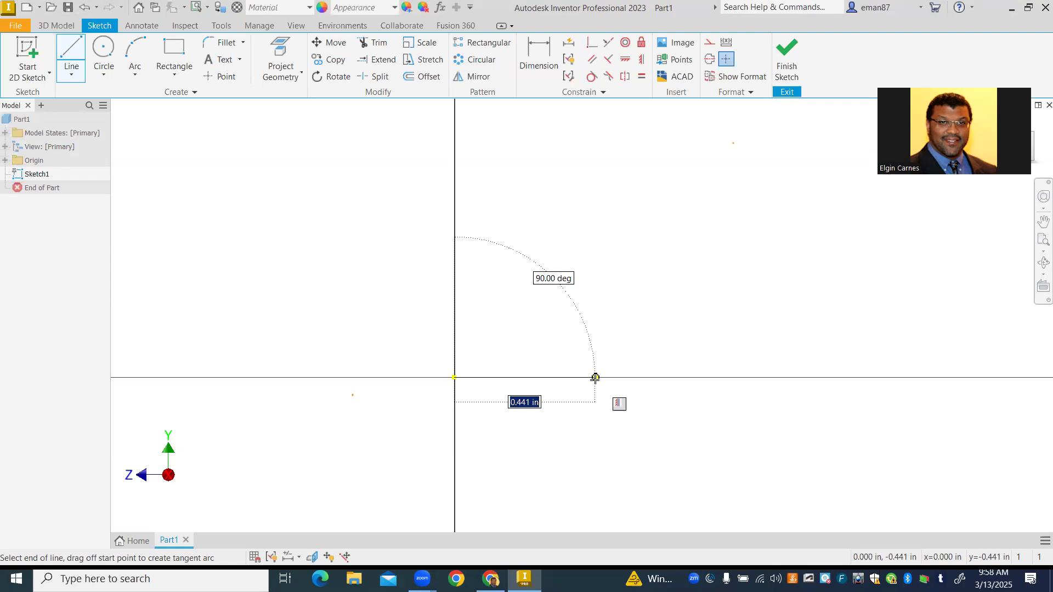
{"action": "type", "text": "1"}
{"action": "key", "text": "Tab"}
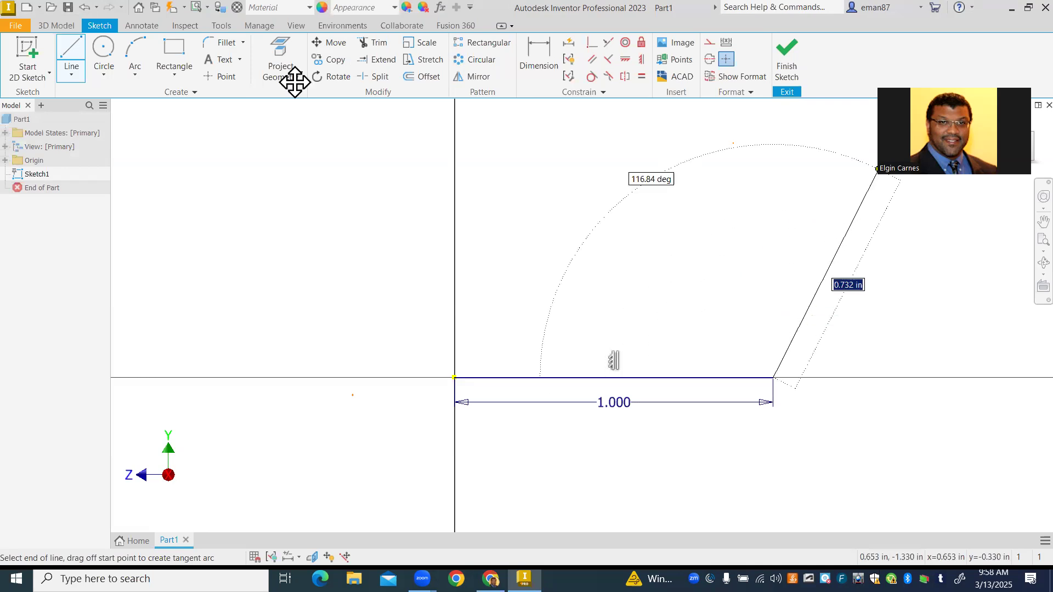
{"action": "left_click_drag", "start_coordinate": [295, 82], "coordinate": [50, 228]}
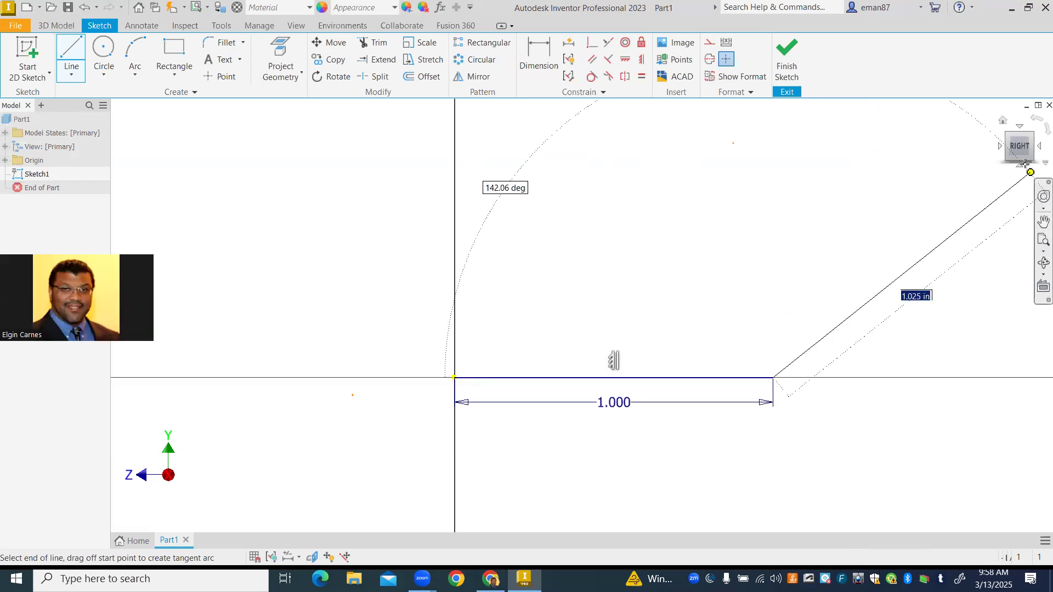
{"action": "left_click", "coordinate": [1017, 149]}
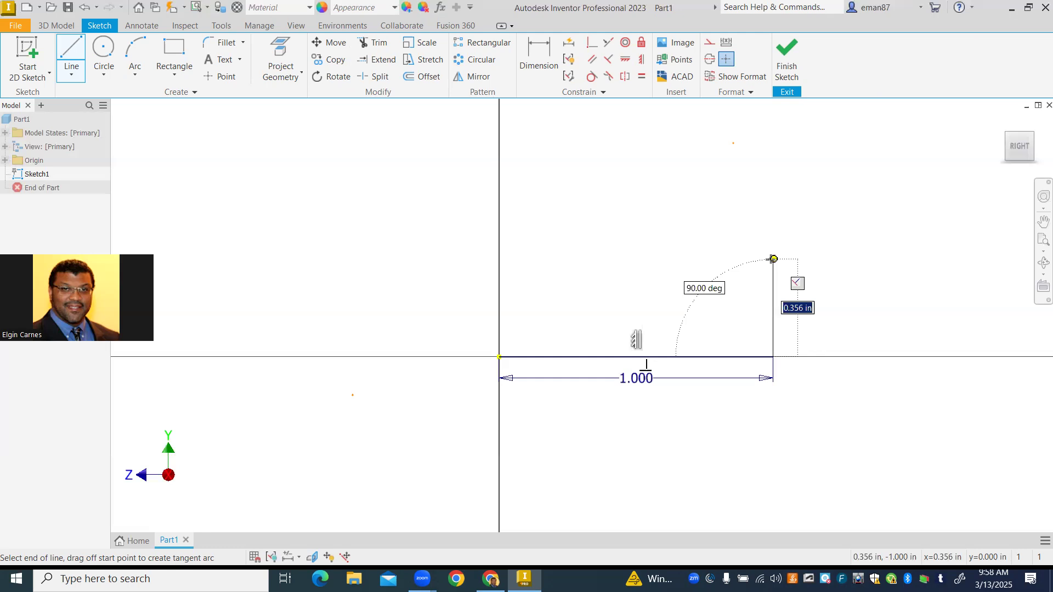
{"action": "type", "text": "1"}
{"action": "key", "text": "Return"}
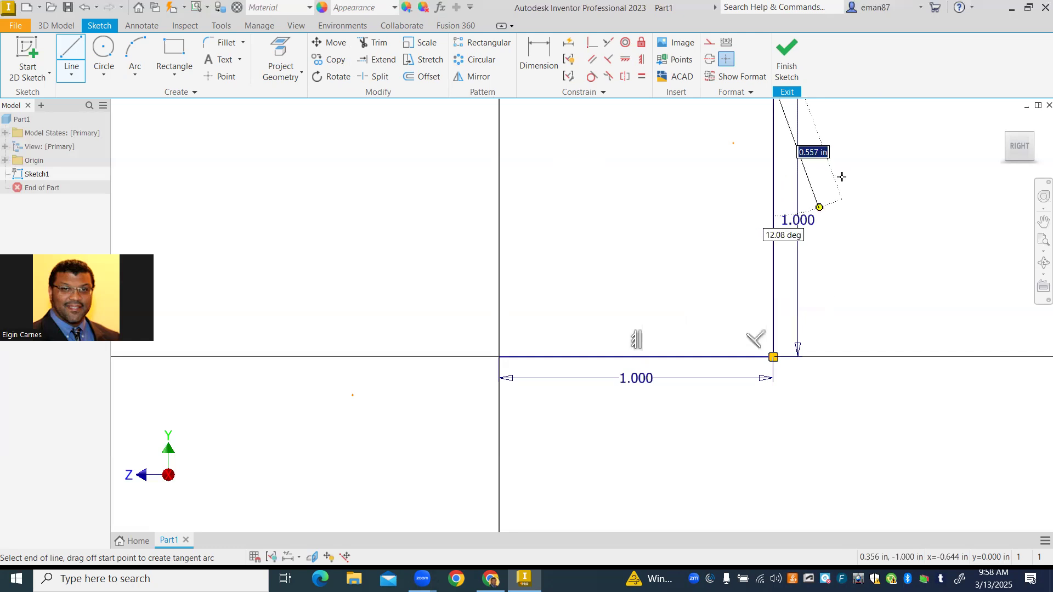
- Complete the L-shaped profile with .5 in segments across, down and across, close it at the origin, and finish the sketch
{"action": "left_click", "coordinate": [1022, 152]}
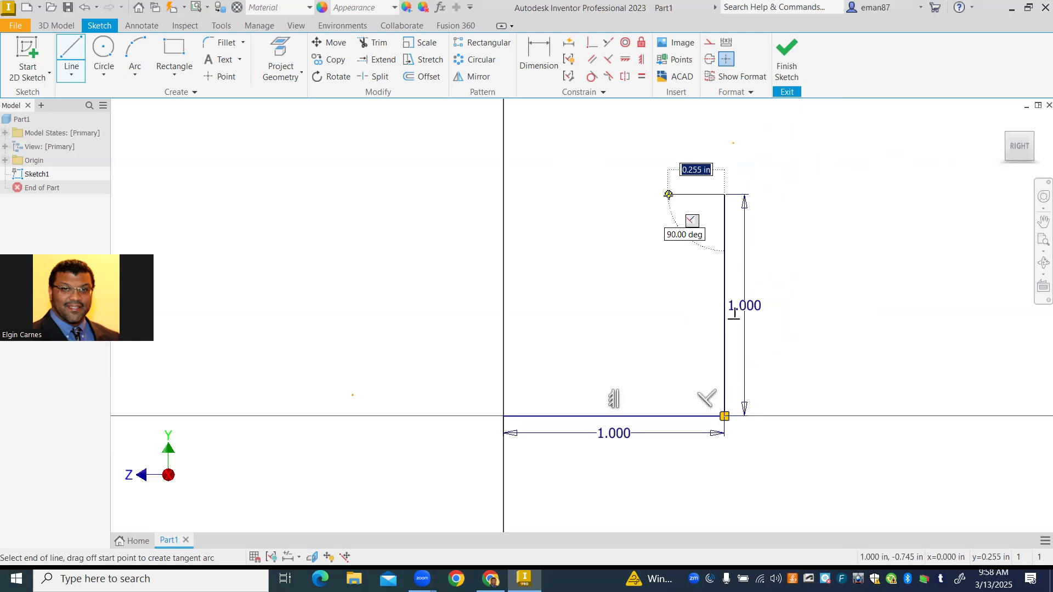
{"action": "type", "text": ".5"}
{"action": "key", "text": "Return"}
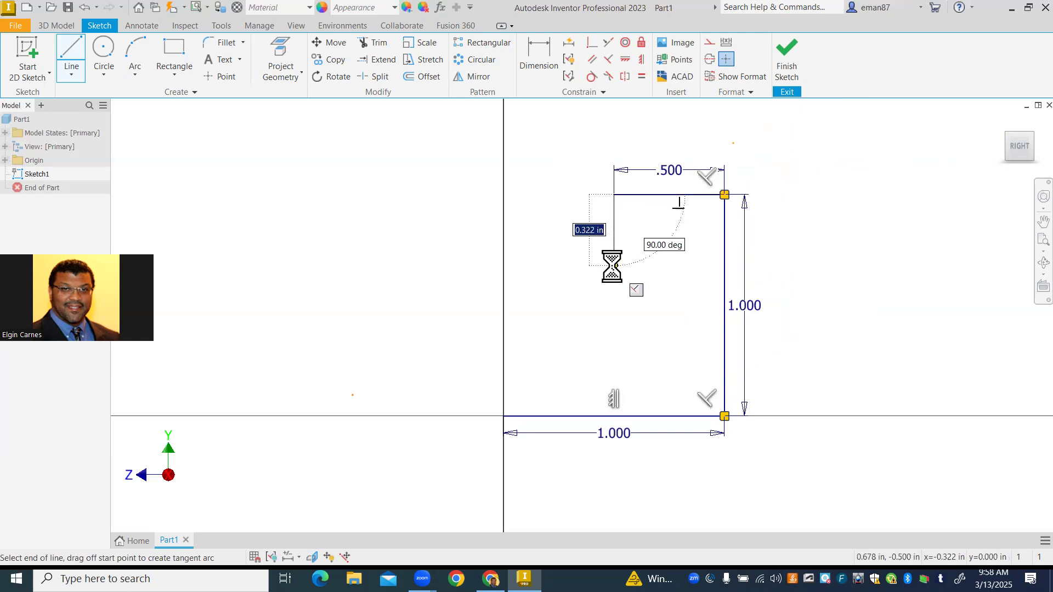
{"action": "type", "text": ".5"}
{"action": "key", "text": "Return"}
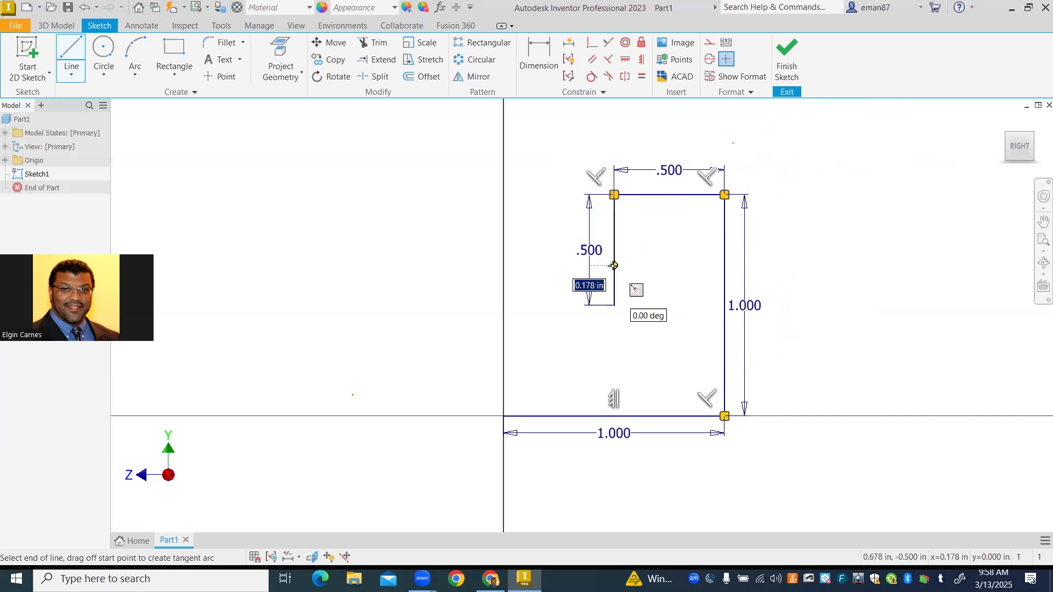
{"action": "type", "text": ".5"}
{"action": "key", "text": "Return"}
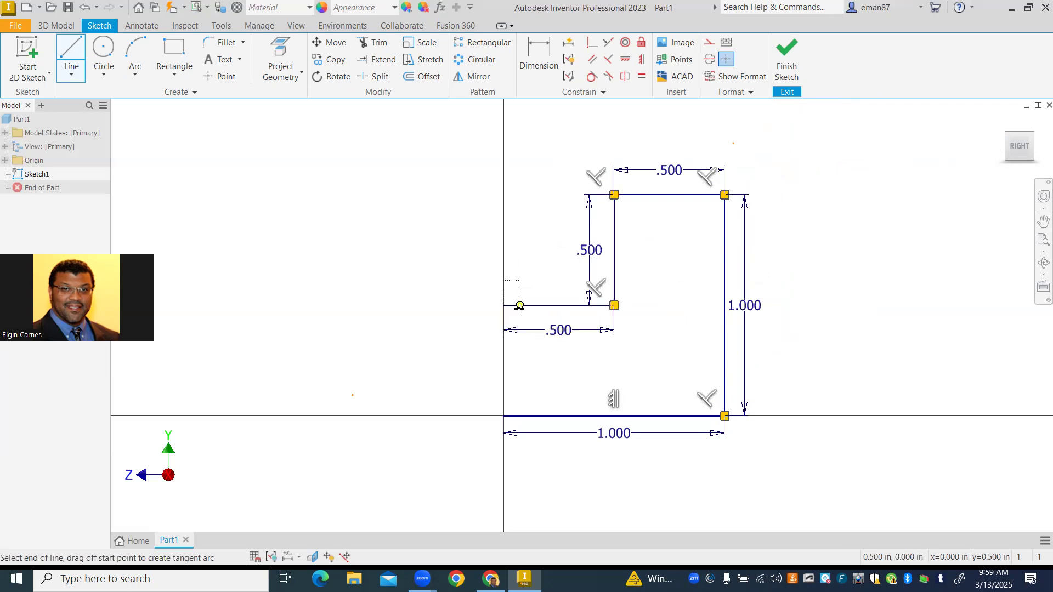
{"action": "left_click", "coordinate": [504, 415]}
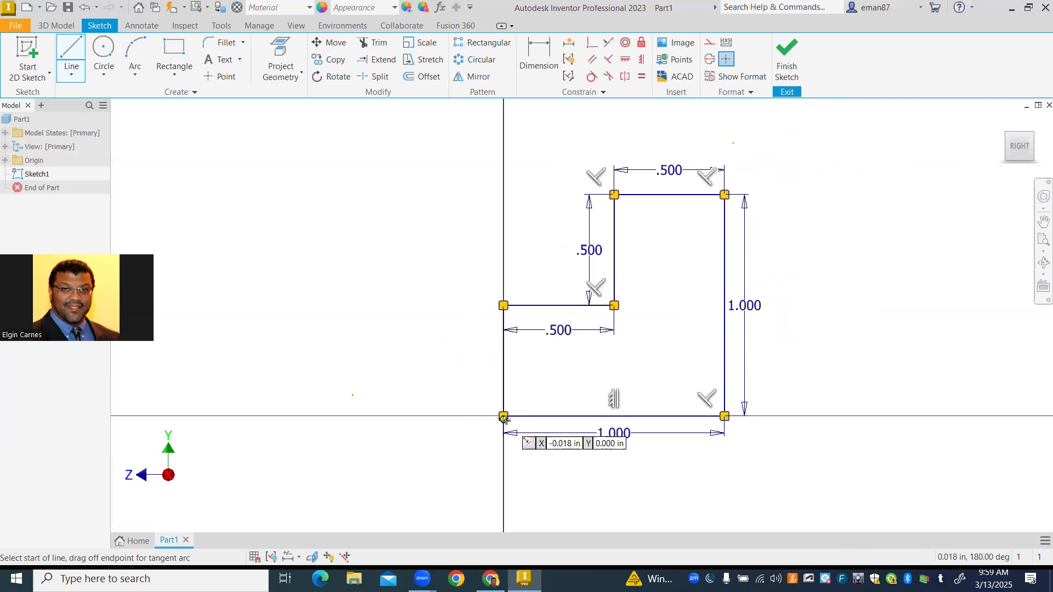
{"action": "key", "text": "Escape"}
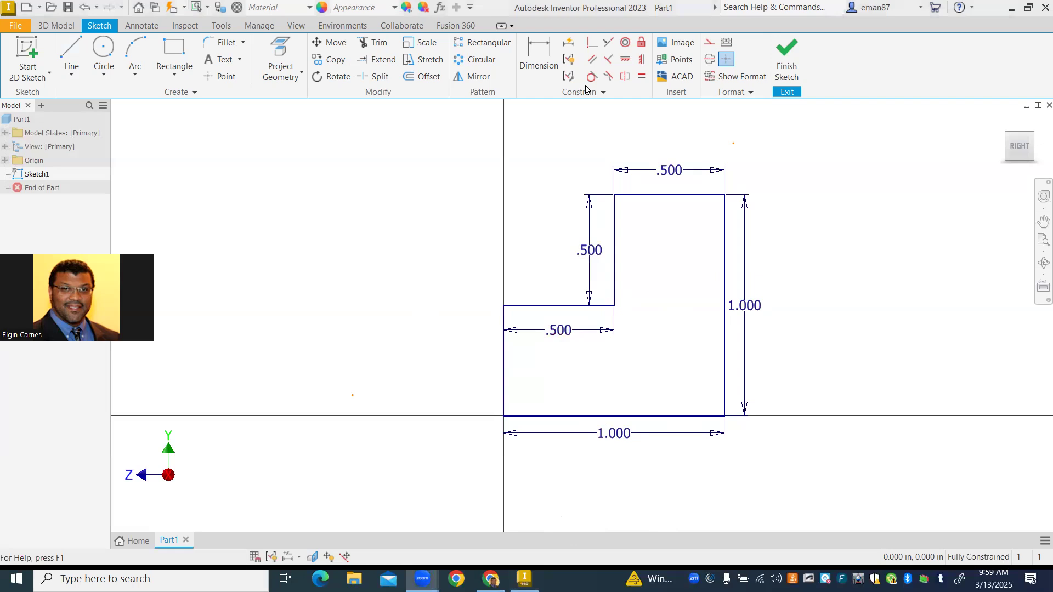
{"action": "left_click", "coordinate": [785, 55]}
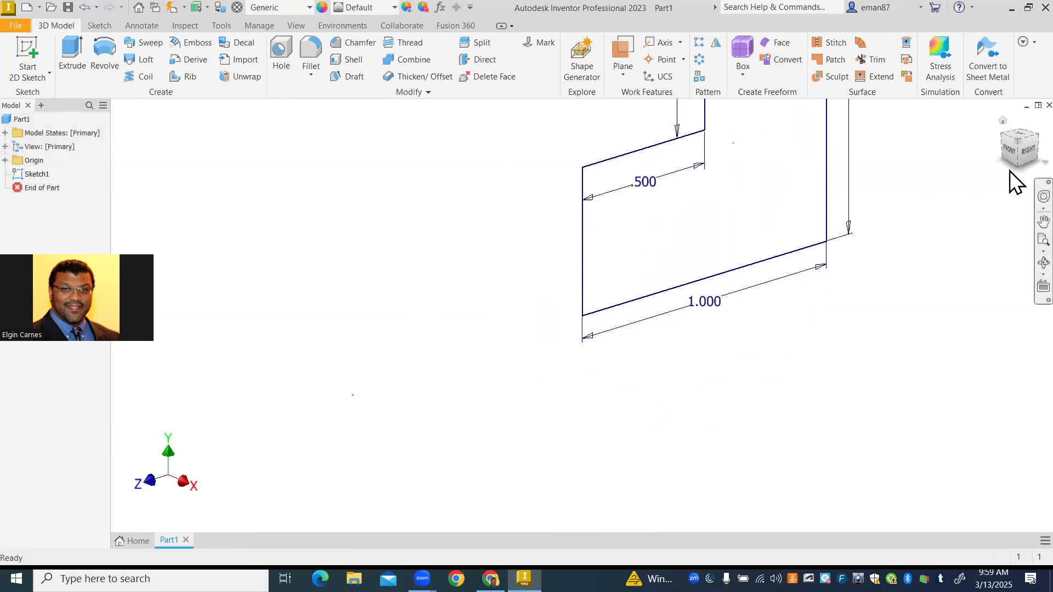
{"action": "left_click", "coordinate": [1019, 144]}
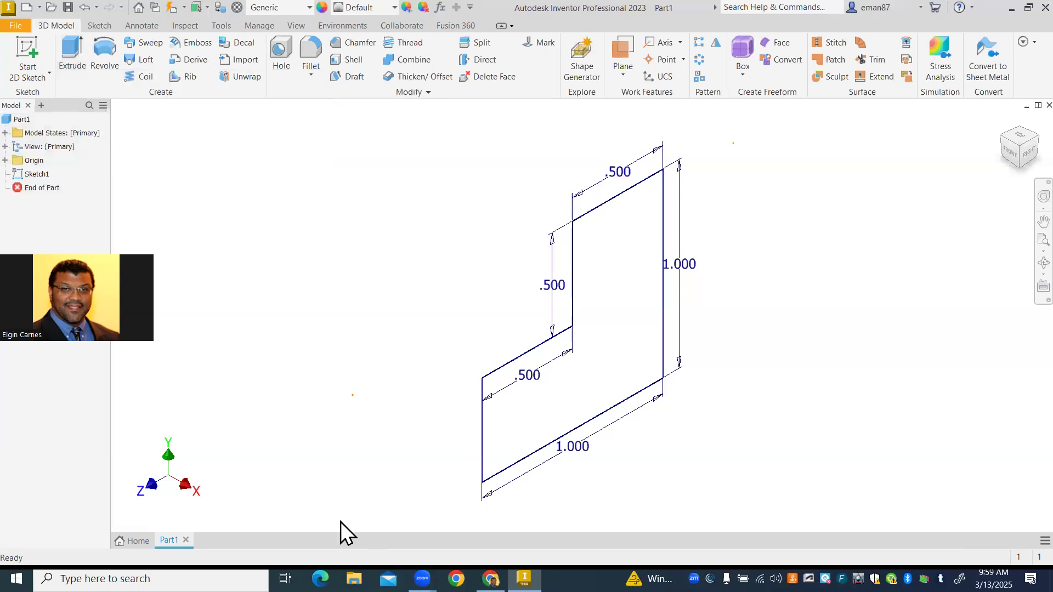
- Switch to the isometric drawings PDF in Chrome, examine the stepped block, and return to Inventor
{"action": "mouse_move", "coordinate": [491, 579]}
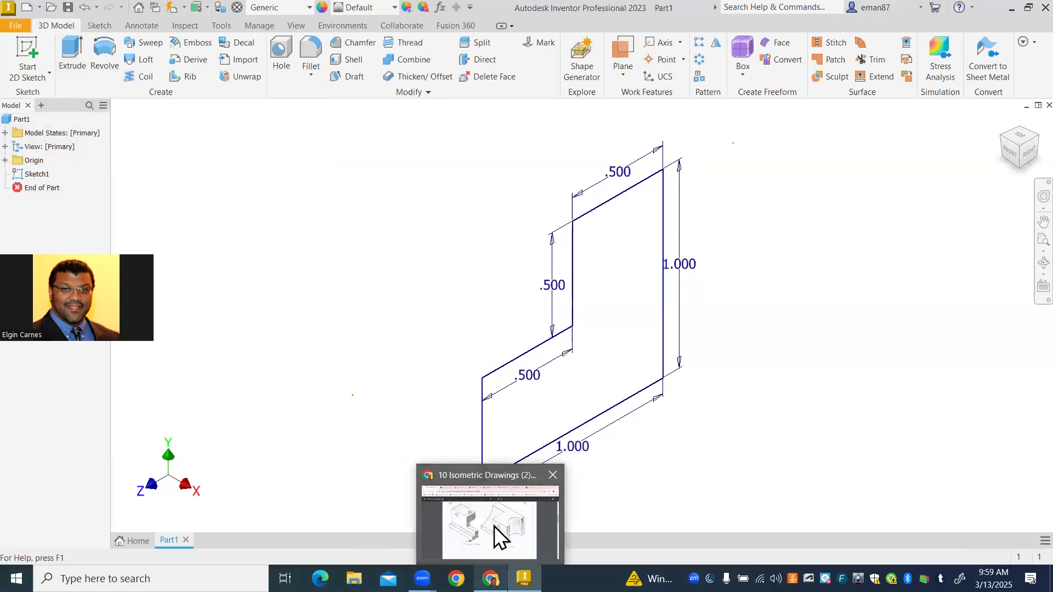
{"action": "left_click", "coordinate": [497, 535]}
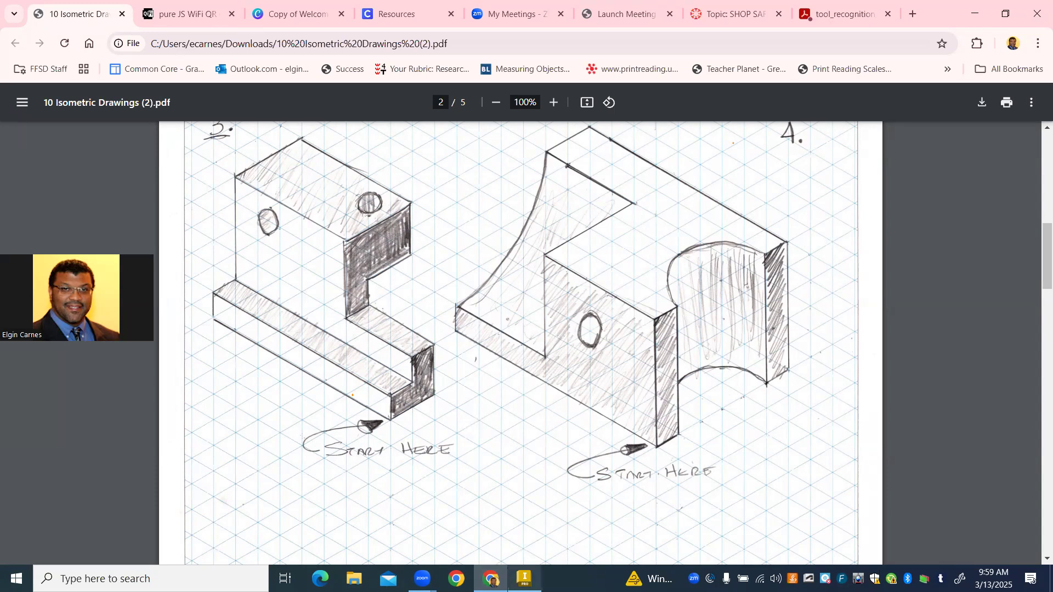
{"action": "left_click", "coordinate": [524, 578]}
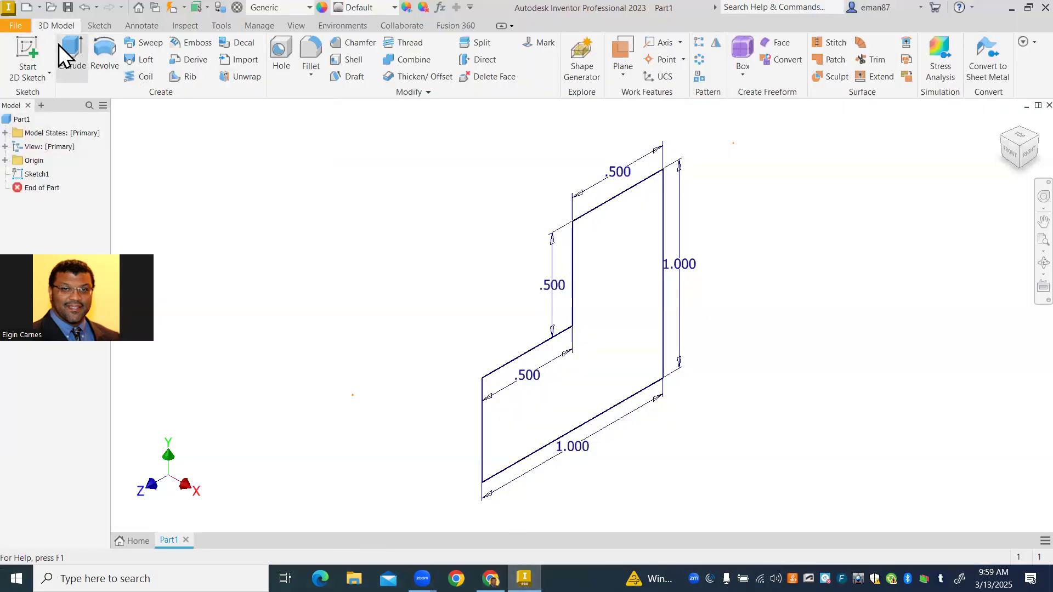
- Extrude the L-shaped profile 4 in in the flipped direction
{"action": "left_click", "coordinate": [60, 48]}
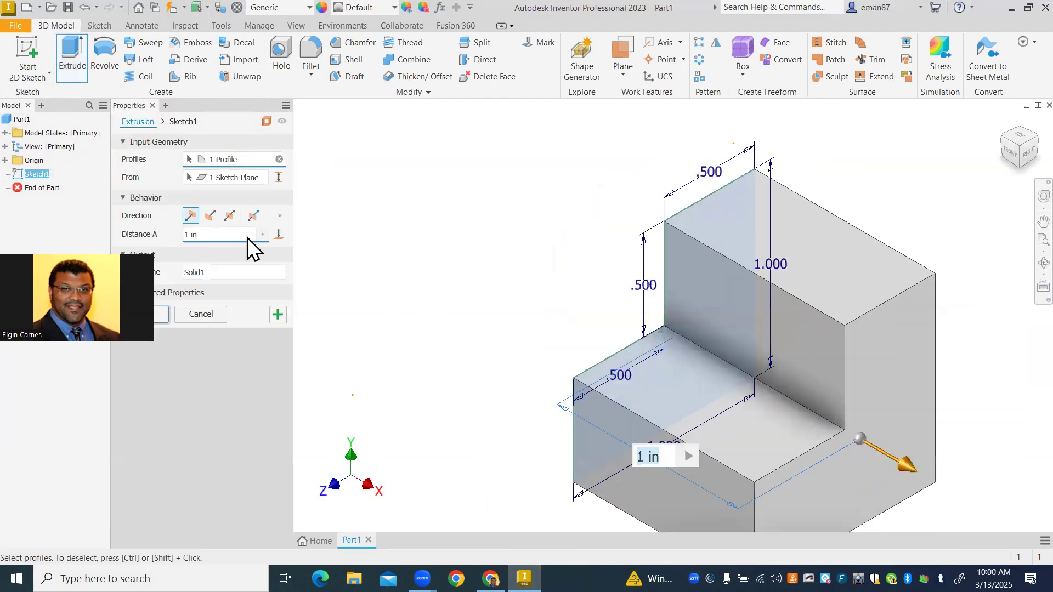
{"action": "left_click", "coordinate": [211, 216]}
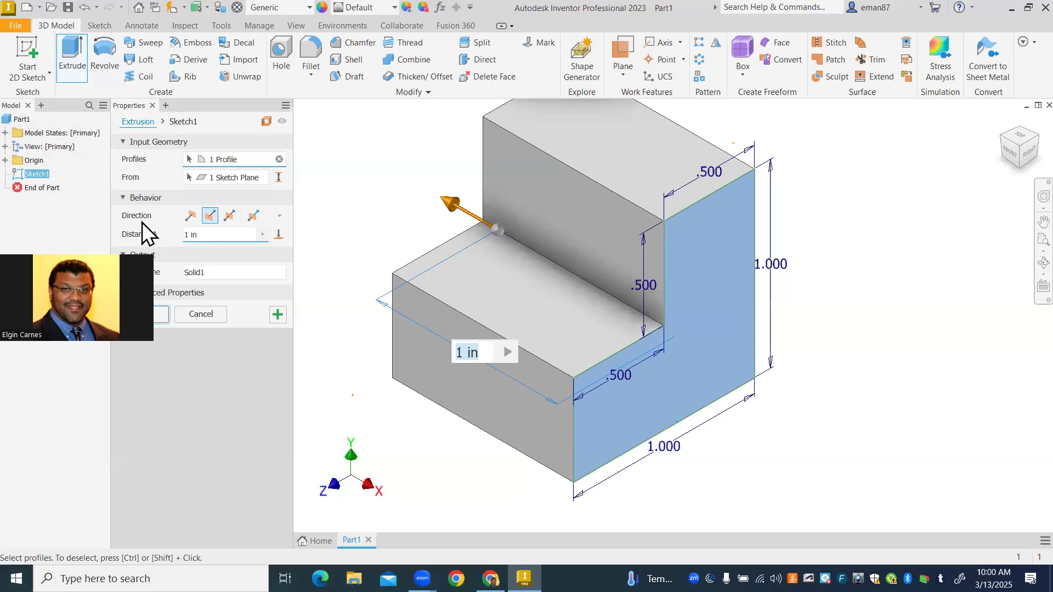
{"action": "type", "text": "4"}
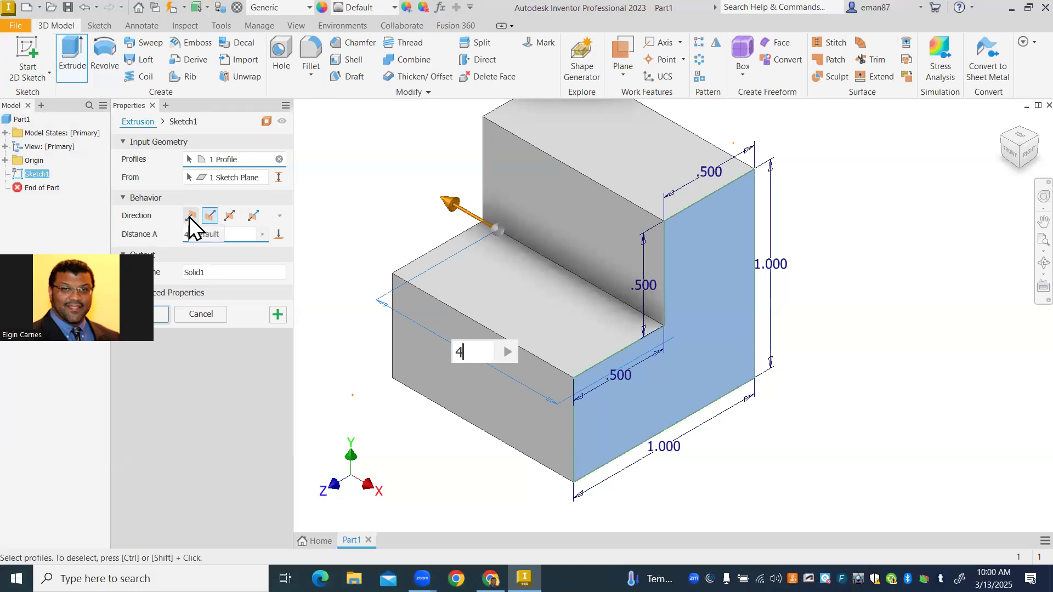
{"action": "key", "text": "Return"}
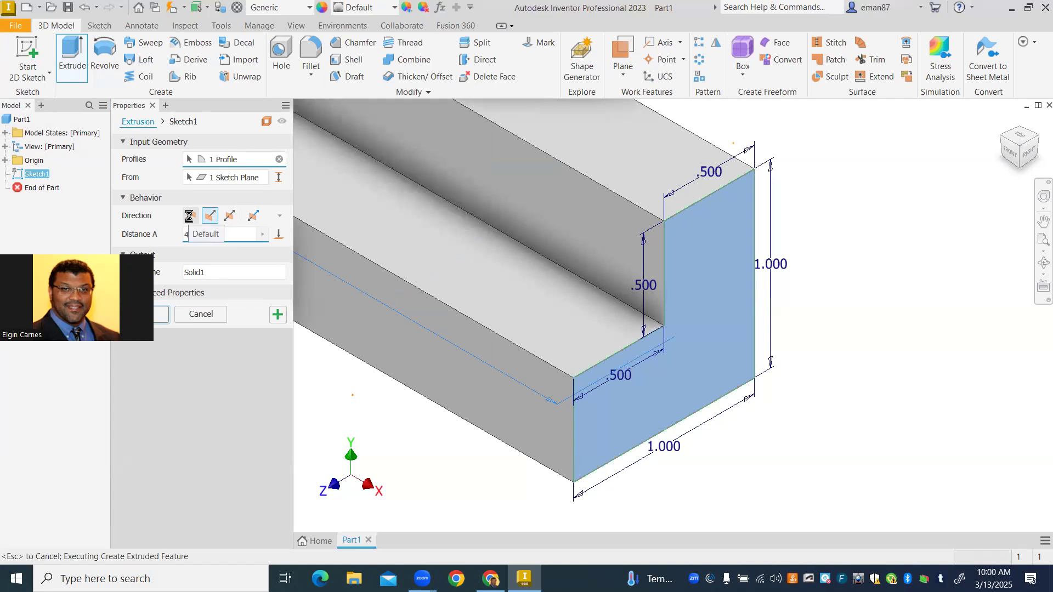
{"action": "scroll", "coordinate": [329, 285], "scroll_direction": "down", "scroll_amount": 5}
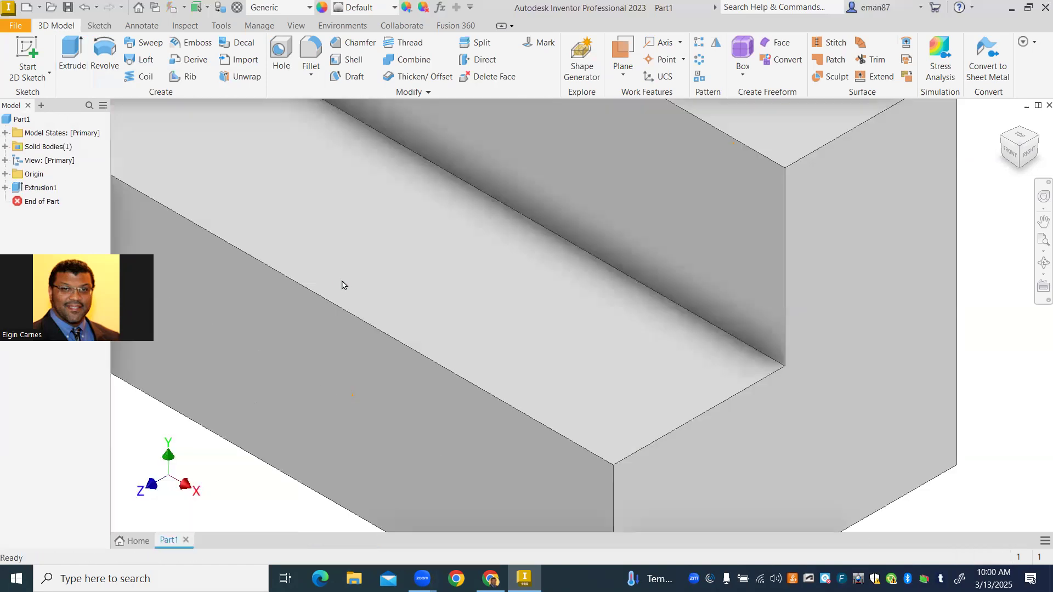
{"action": "middle_click_drag", "start_coordinate": [354, 284], "coordinate": [549, 387]}
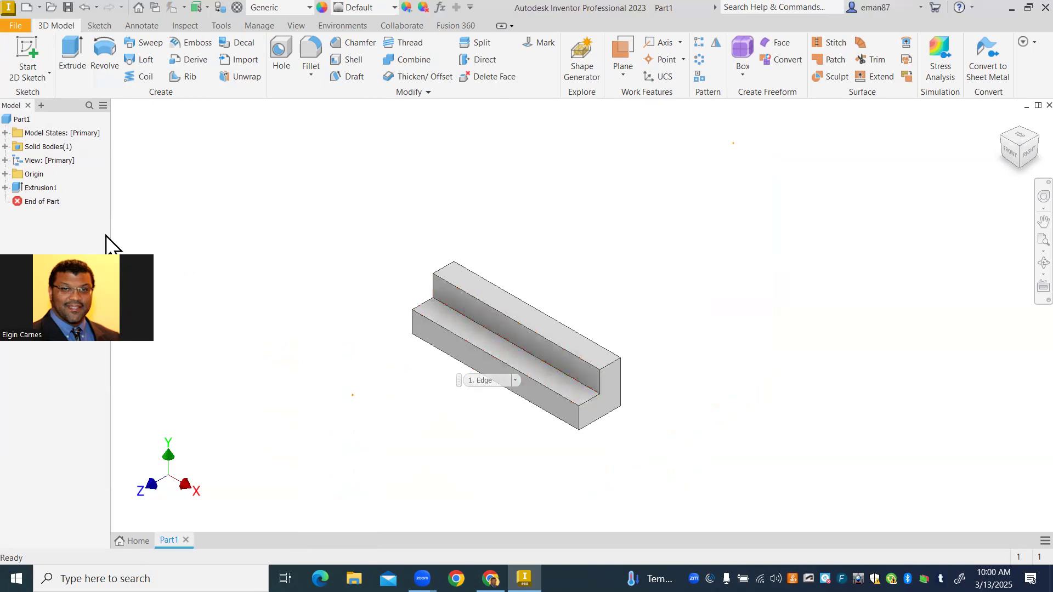
{"action": "left_click", "coordinate": [5, 187]}
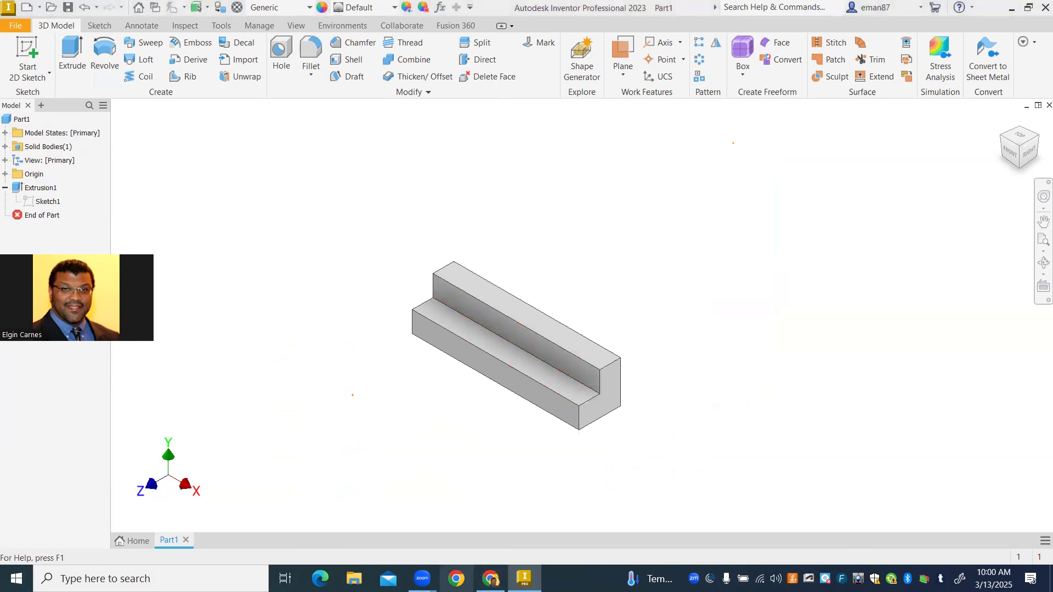
- Switch to the isometric drawings PDF in Chrome, count the grid spacing from the base's front end to the upright block, and return to Inventor
{"action": "left_click", "coordinate": [457, 578]}
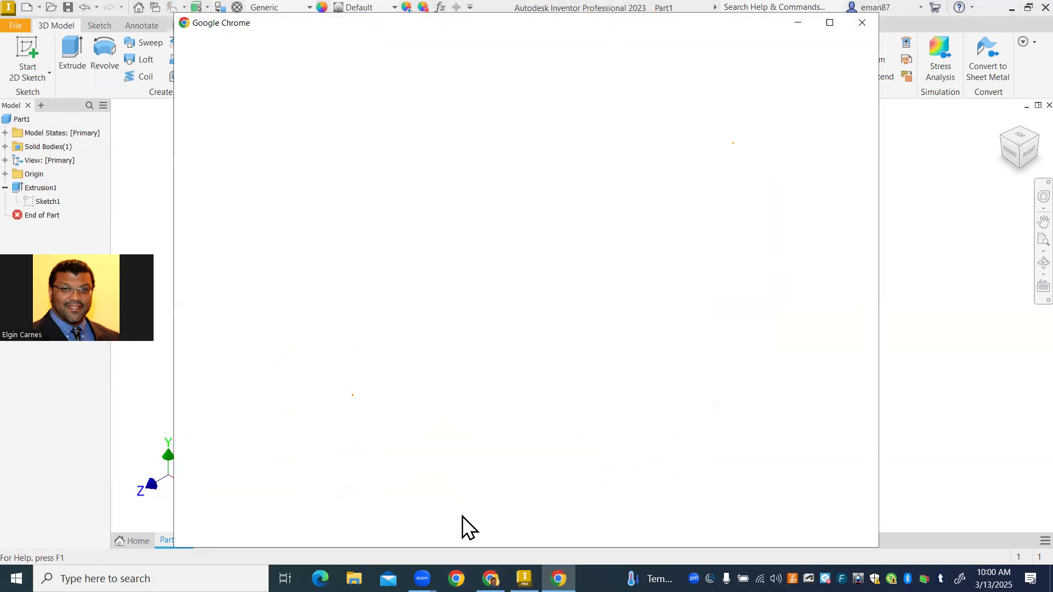
{"action": "left_click", "coordinate": [798, 23]}
{"action": "mouse_move", "coordinate": [491, 578]}
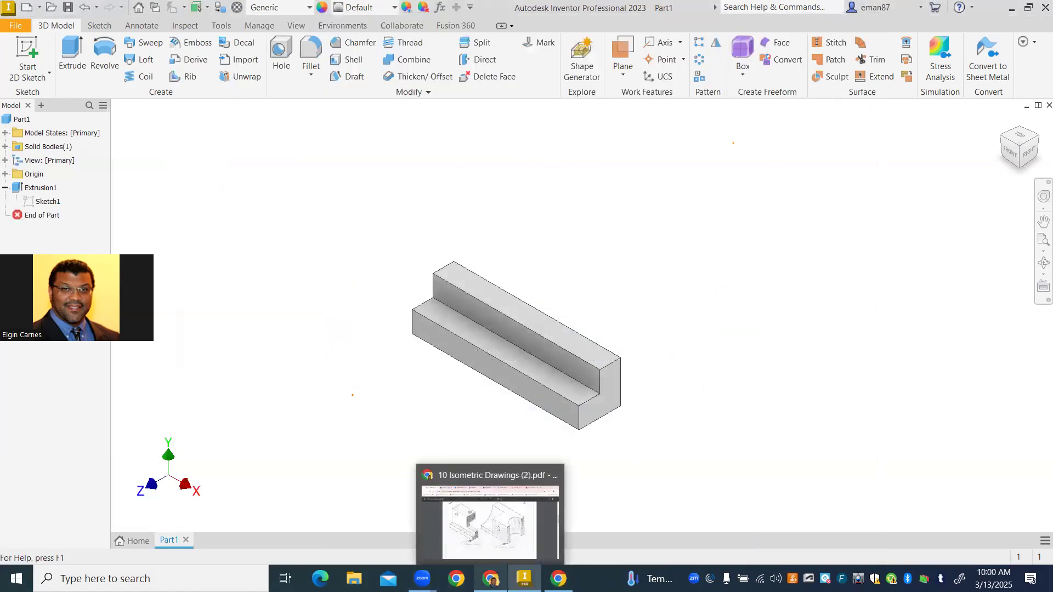
{"action": "left_click", "coordinate": [456, 527]}
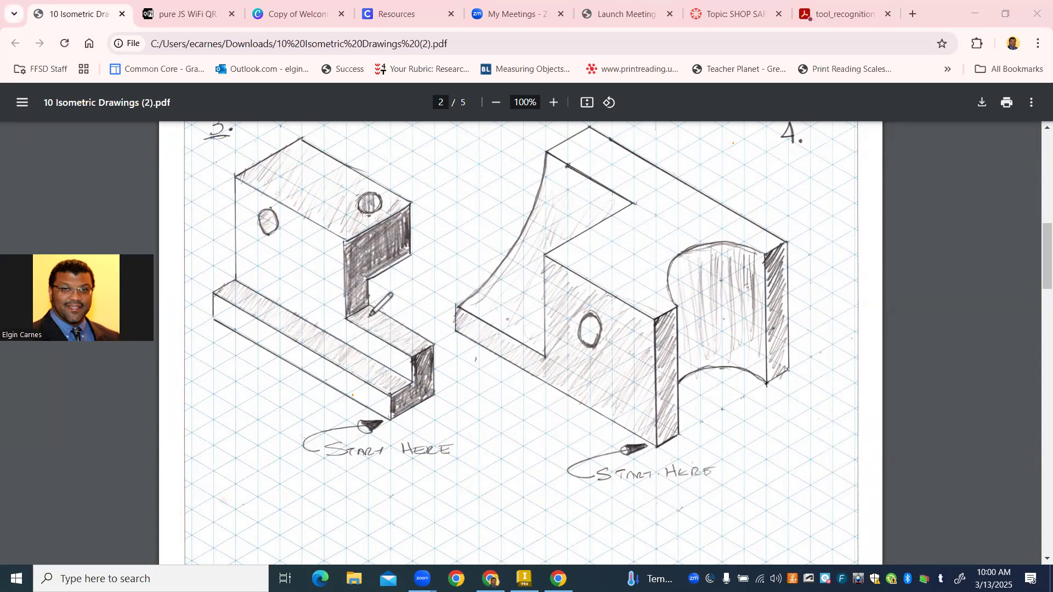
{"action": "left_click_drag", "start_coordinate": [369, 317], "coordinate": [407, 345]}
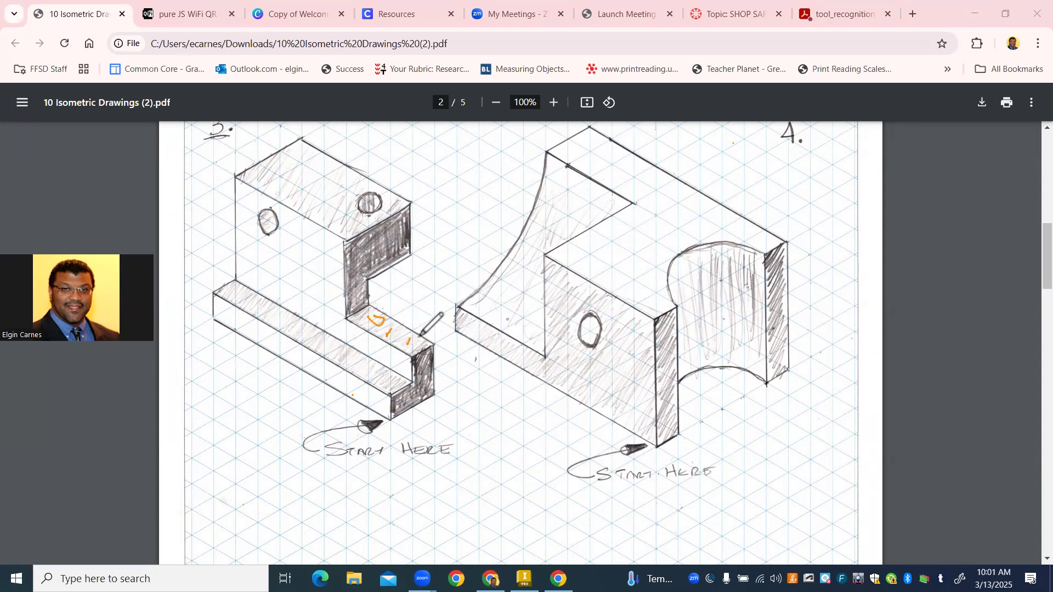
{"action": "left_click_drag", "start_coordinate": [402, 307], "coordinate": [406, 317]}
{"action": "left_click", "coordinate": [411, 319]}
{"action": "mouse_move", "coordinate": [422, 307]}
{"action": "left_mouse_down"}
{"action": "mouse_move", "coordinate": [413, 313]}
{"action": "mouse_move", "coordinate": [421, 322]}
{"action": "left_mouse_up"}
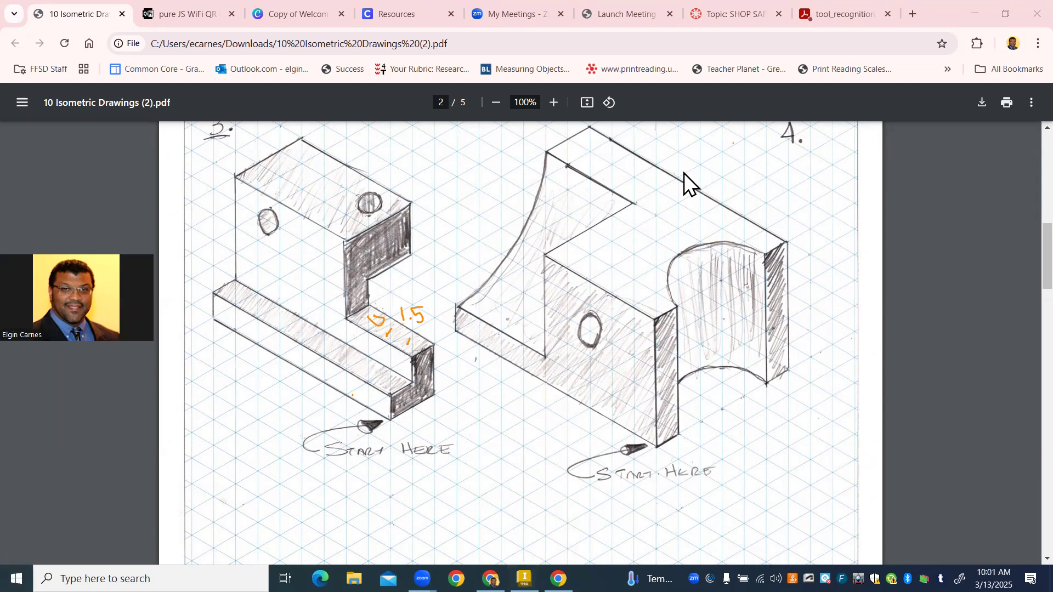
{"action": "left_click", "coordinate": [524, 578]}
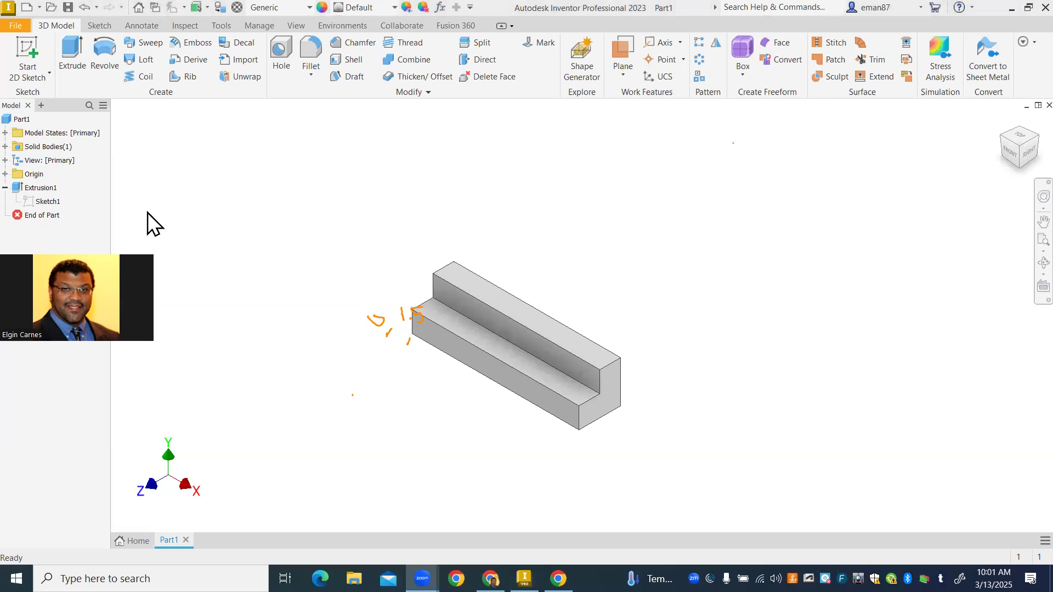
{"action": "mouse_move", "coordinate": [378, 318]}
{"action": "left_mouse_down"}
{"action": "mouse_move", "coordinate": [413, 315]}
{"action": "mouse_move", "coordinate": [420, 347]}
{"action": "mouse_move", "coordinate": [424, 325]}
{"action": "left_mouse_up"}
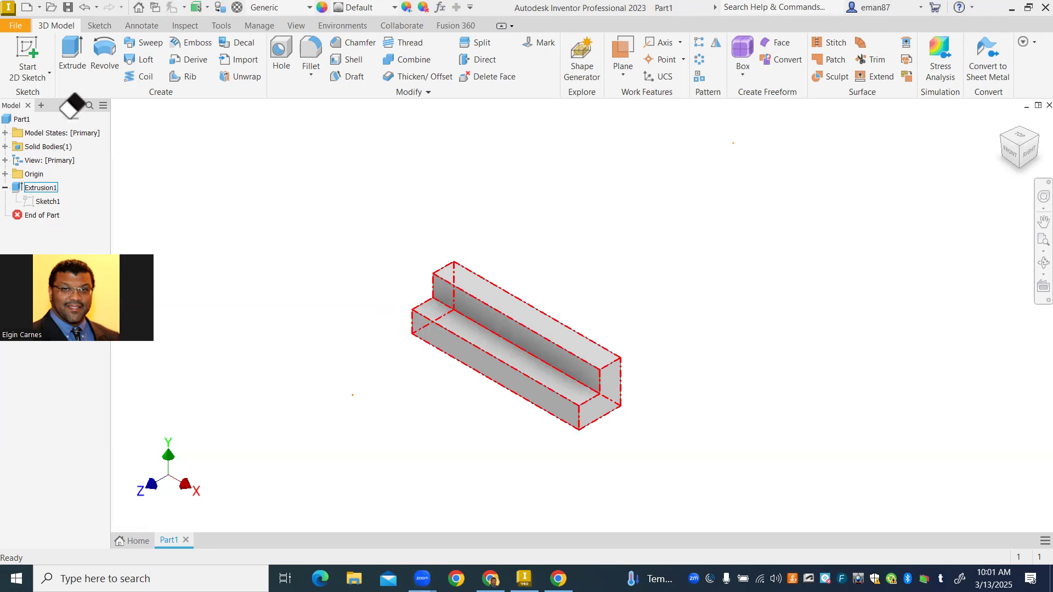
- Create a work plane offset -1.5 in from the L-shaped end face, inside the body
{"action": "left_click", "coordinate": [622, 45]}
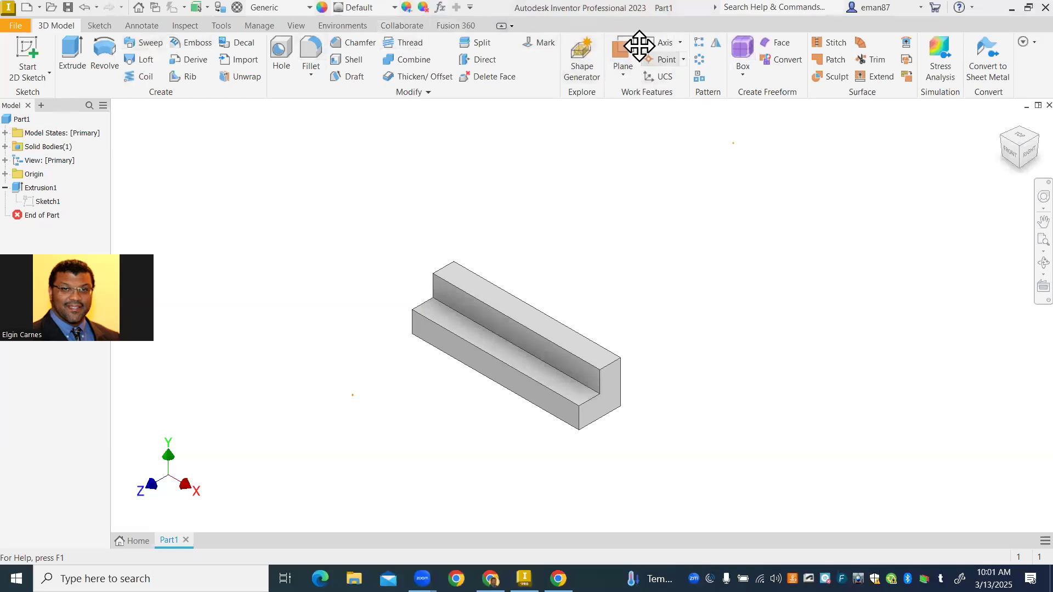
{"action": "left_click", "coordinate": [615, 45]}
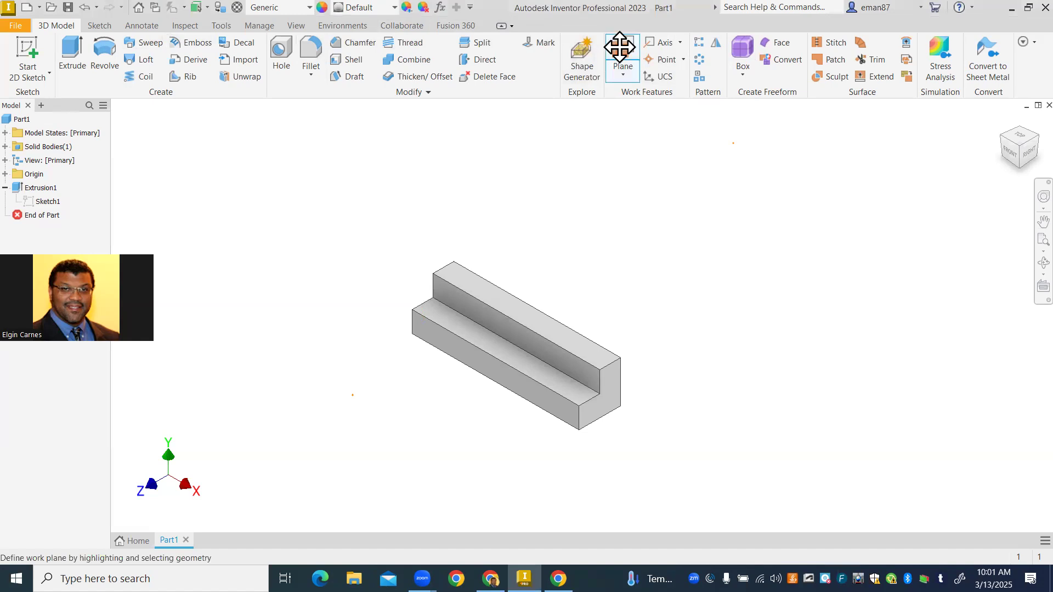
{"action": "left_click", "coordinate": [606, 406]}
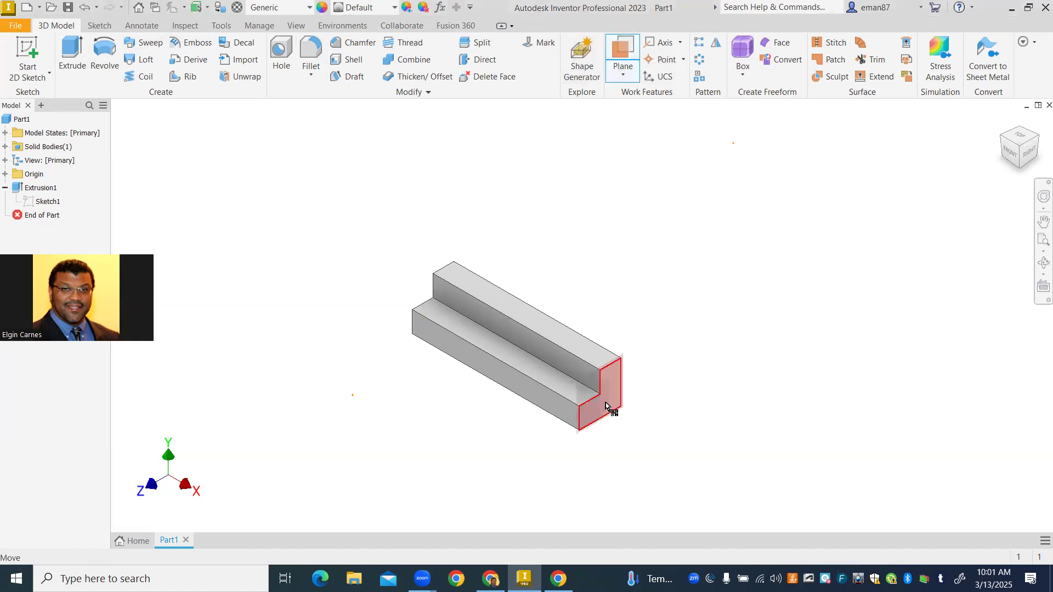
{"action": "left_click_drag", "start_coordinate": [606, 406], "coordinate": [515, 331]}
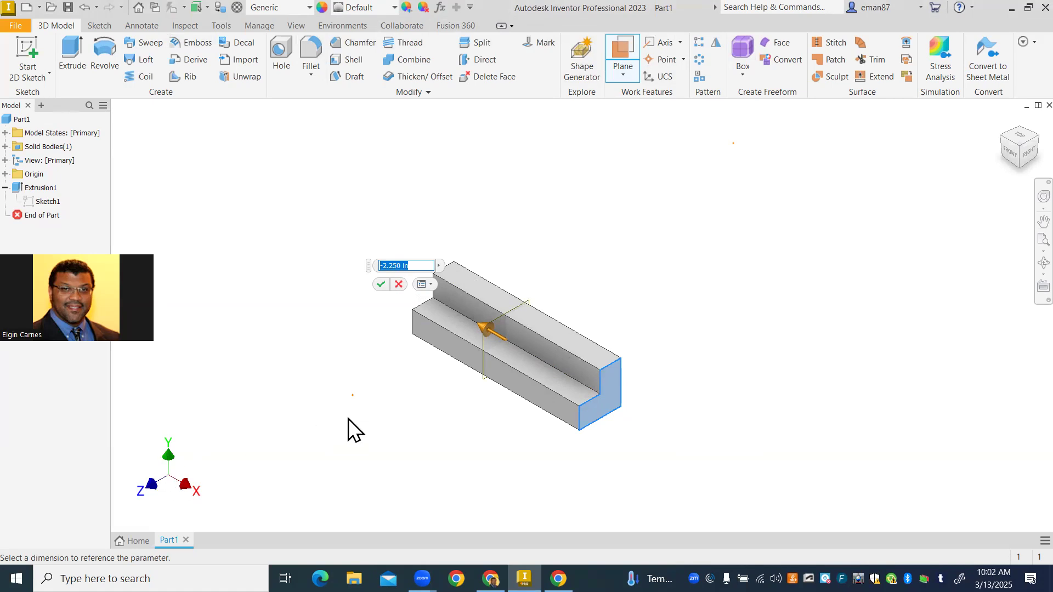
{"action": "type", "text": "-1.5"}
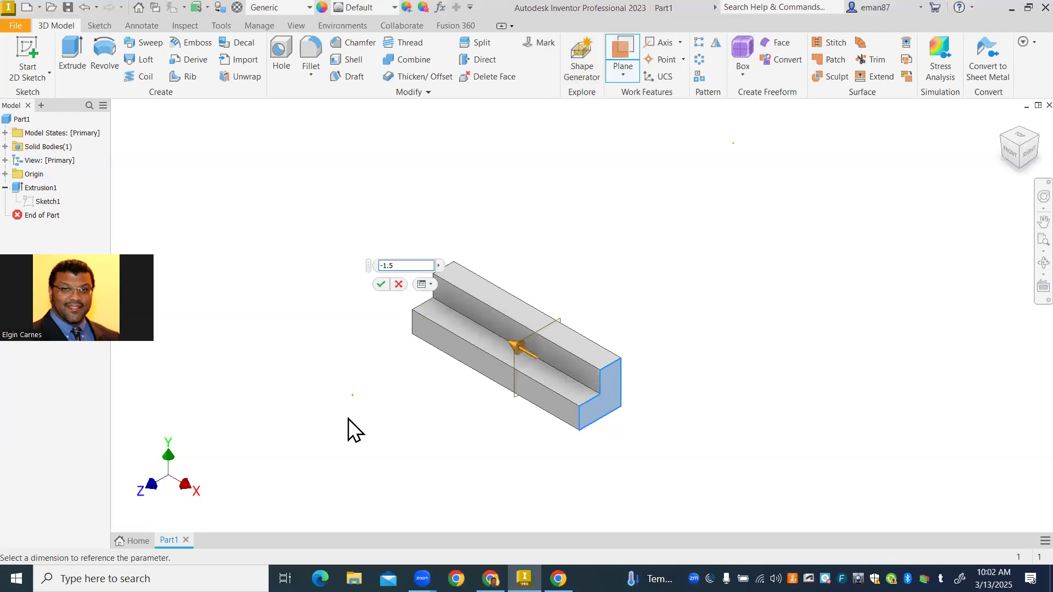
{"action": "left_click", "coordinate": [380, 284]}
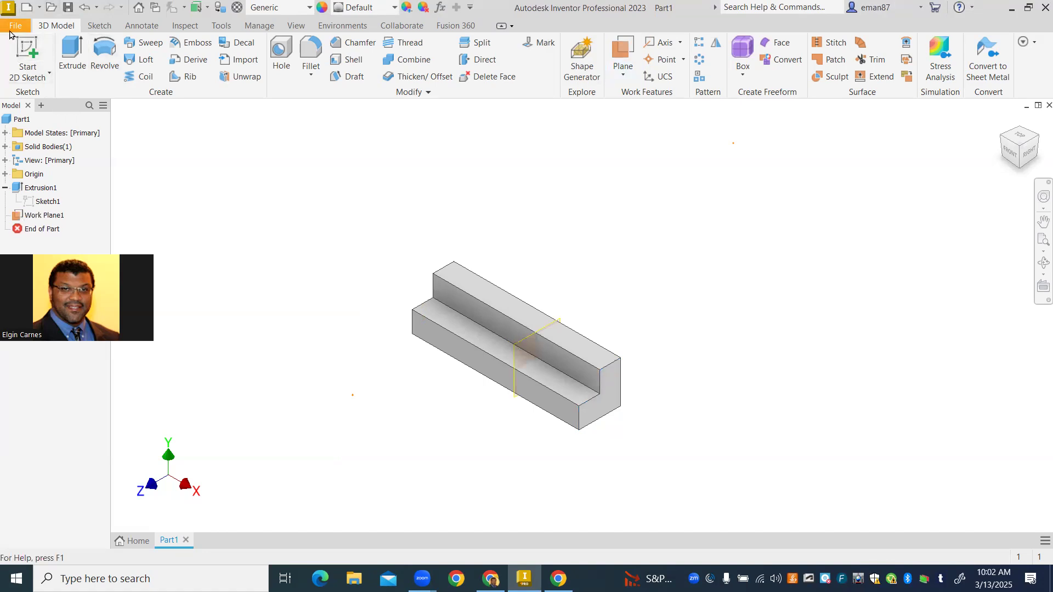
- Start a 2D sketch on the offset work plane
{"action": "left_click", "coordinate": [34, 53]}
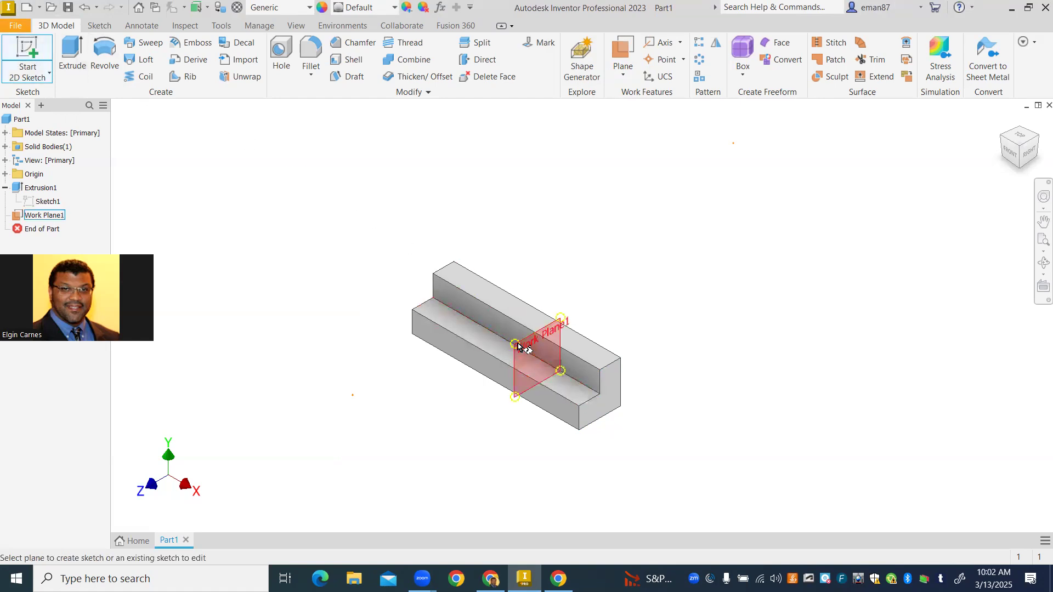
{"action": "mouse_move", "coordinate": [536, 371]}
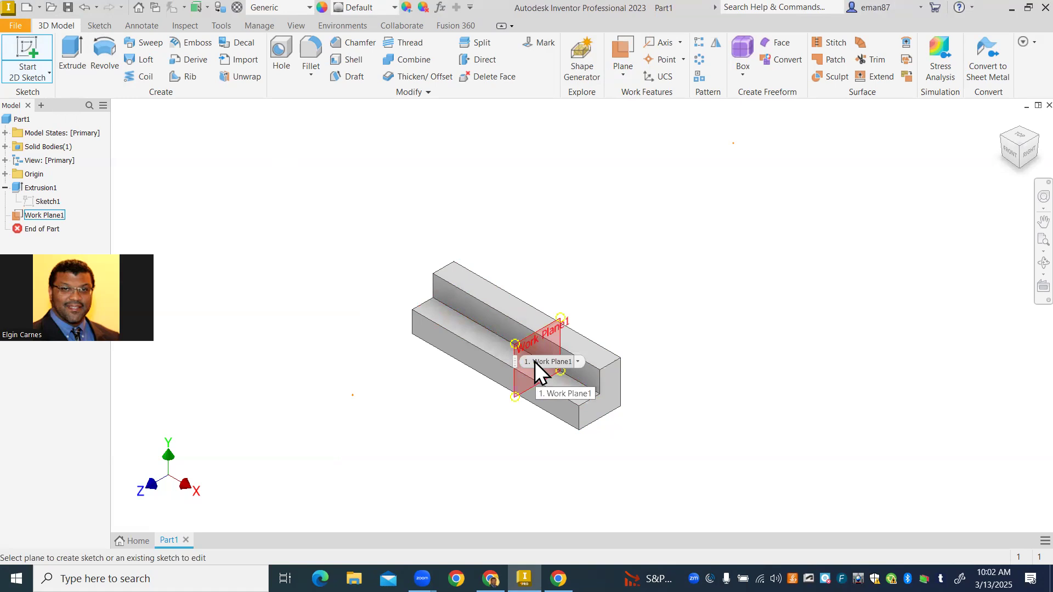
{"action": "left_click", "coordinate": [535, 362]}
{"action": "mouse_move", "coordinate": [503, 362]}
{"action": "middle_mouse_down"}
{"action": "mouse_move", "coordinate": [388, 464]}
{"action": "mouse_move", "coordinate": [353, 376]}
{"action": "middle_mouse_up"}
{"action": "scroll", "coordinate": [382, 459], "scroll_direction": "down", "scroll_amount": 2}
{"action": "scroll", "coordinate": [393, 440], "scroll_direction": "down", "scroll_amount": 5}
{"action": "scroll", "coordinate": [393, 439], "scroll_direction": "up", "scroll_amount": 5}
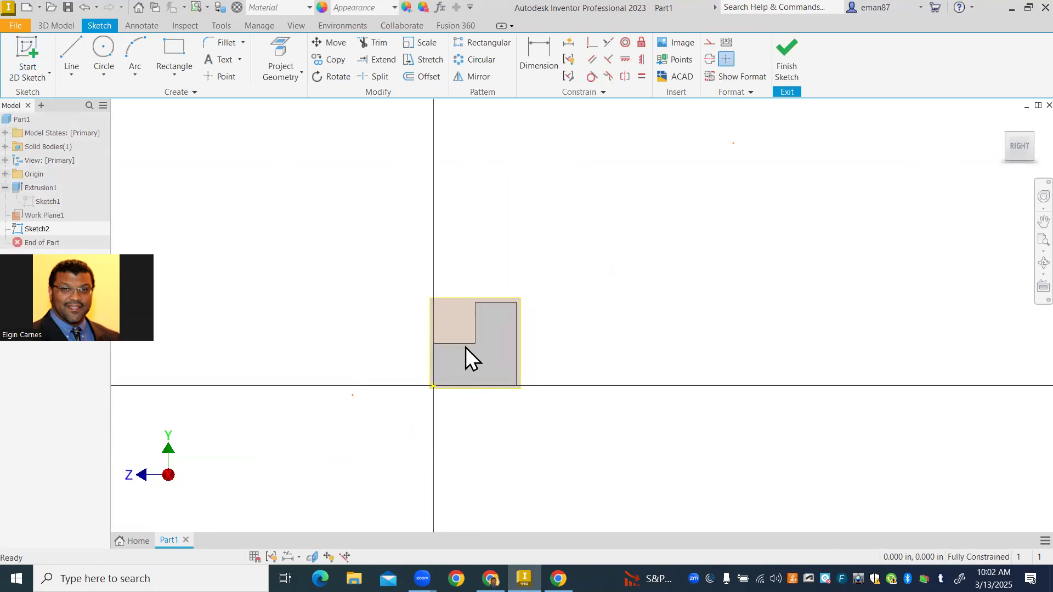
{"action": "middle_click_drag", "start_coordinate": [401, 293], "coordinate": [364, 323]}
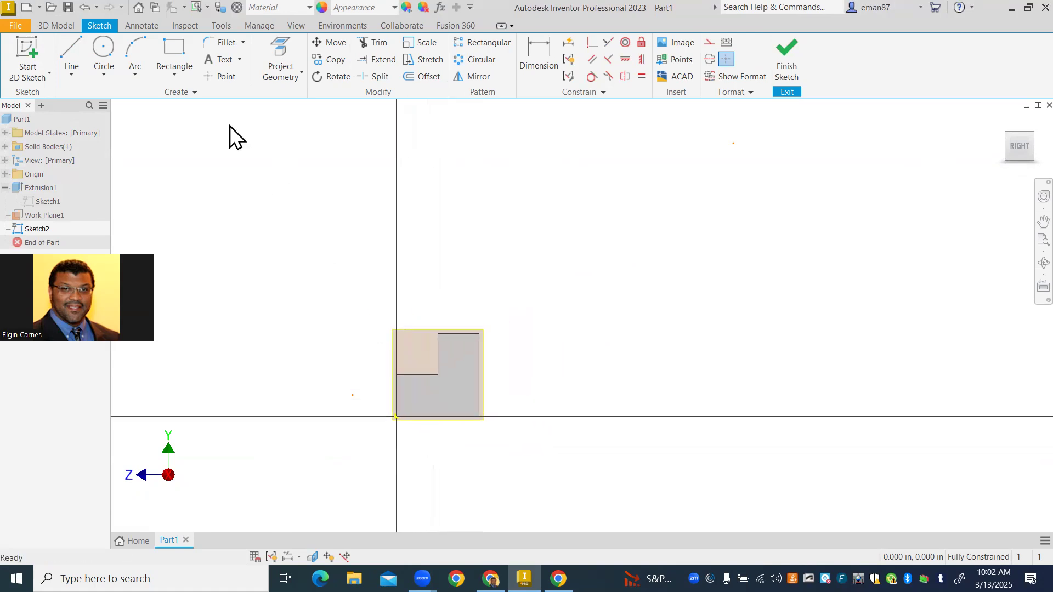
- Project edges of the L-shaped profile's upper step into the sketch with Project Geometry
{"action": "left_click", "coordinate": [71, 53]}
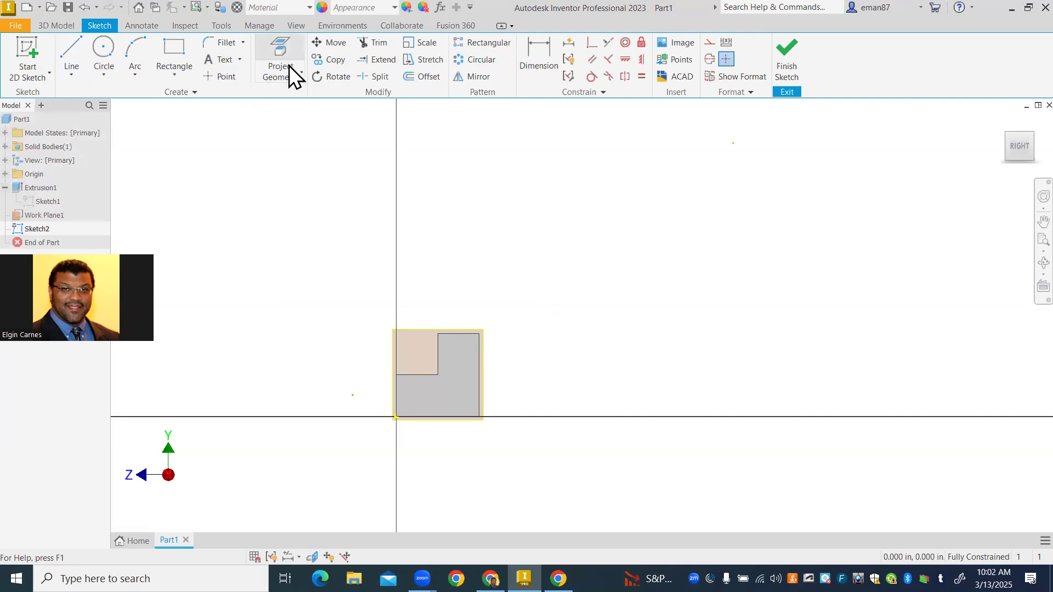
{"action": "left_click", "coordinate": [288, 65]}
{"action": "scroll", "coordinate": [449, 354], "scroll_direction": "up", "scroll_amount": 2}
{"action": "scroll", "coordinate": [448, 354], "scroll_direction": "down", "scroll_amount": 5}
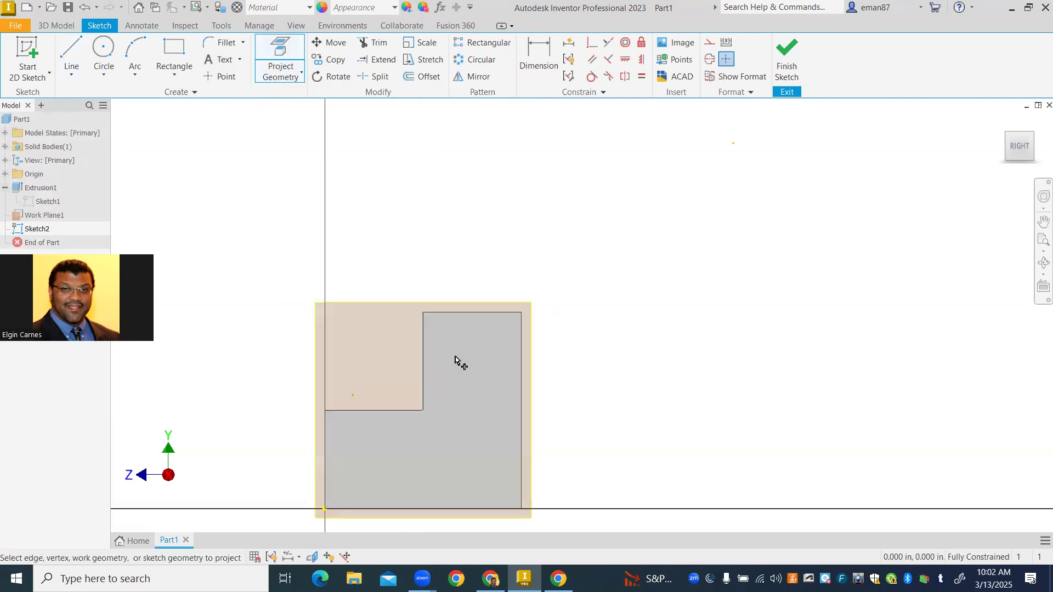
{"action": "left_click", "coordinate": [452, 314]}
{"action": "left_click", "coordinate": [482, 321]}
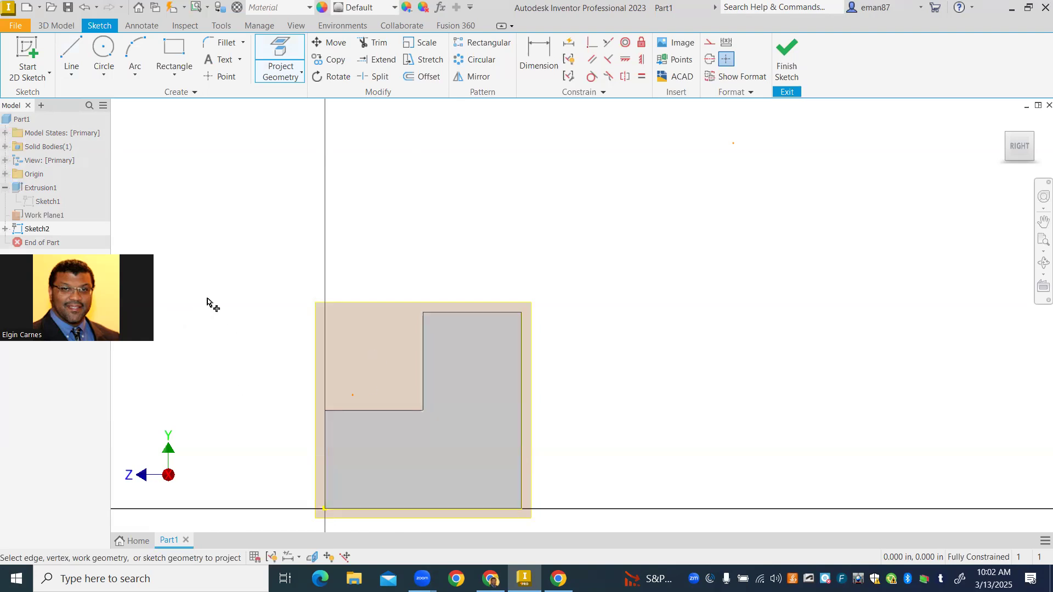
- Draw a line along the upper step's top edge from outer to inner corner, and a 1.5 in vertical line upward from the inner corner
{"action": "left_click", "coordinate": [76, 52]}
{"action": "scroll", "coordinate": [299, 198], "scroll_direction": "up", "scroll_amount": 2}
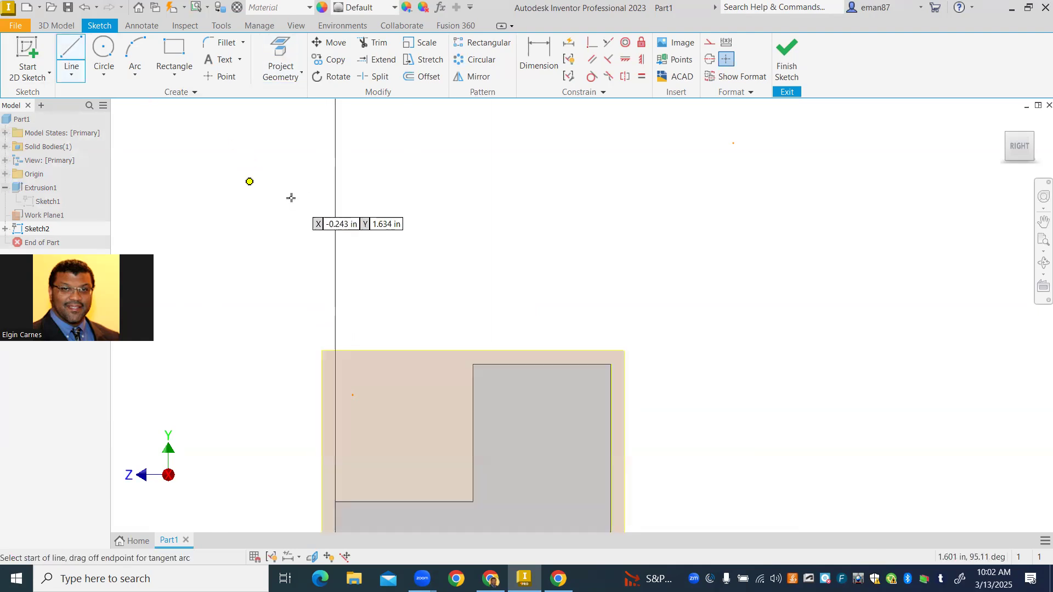
{"action": "scroll", "coordinate": [291, 197], "scroll_direction": "down", "scroll_amount": 4}
{"action": "mouse_move", "coordinate": [289, 190]}
{"action": "middle_mouse_down"}
{"action": "mouse_move", "coordinate": [320, 261]}
{"action": "mouse_move", "coordinate": [365, 307]}
{"action": "middle_mouse_up"}
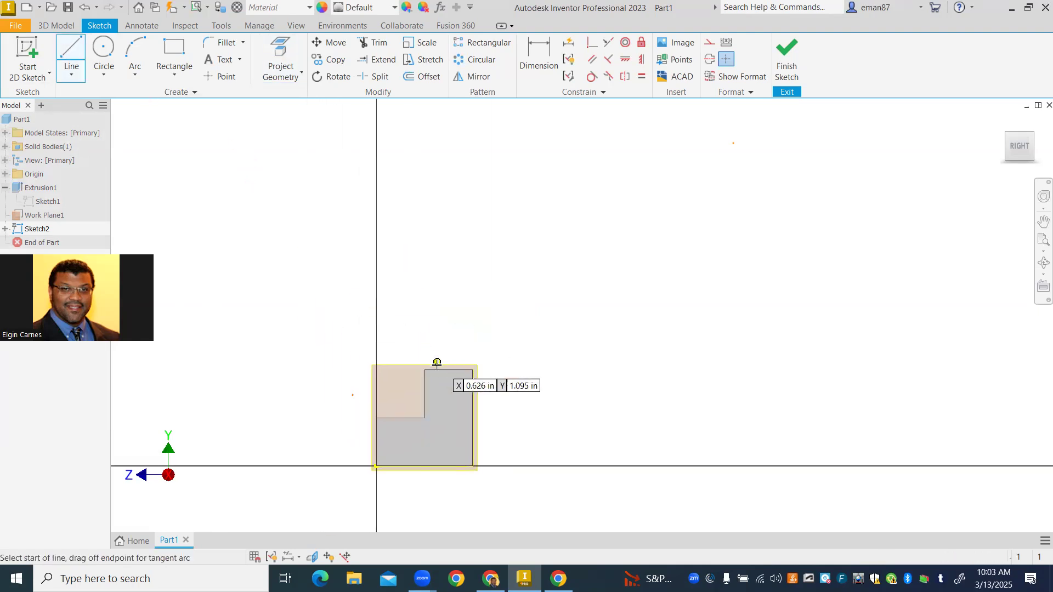
{"action": "left_click", "coordinate": [474, 370]}
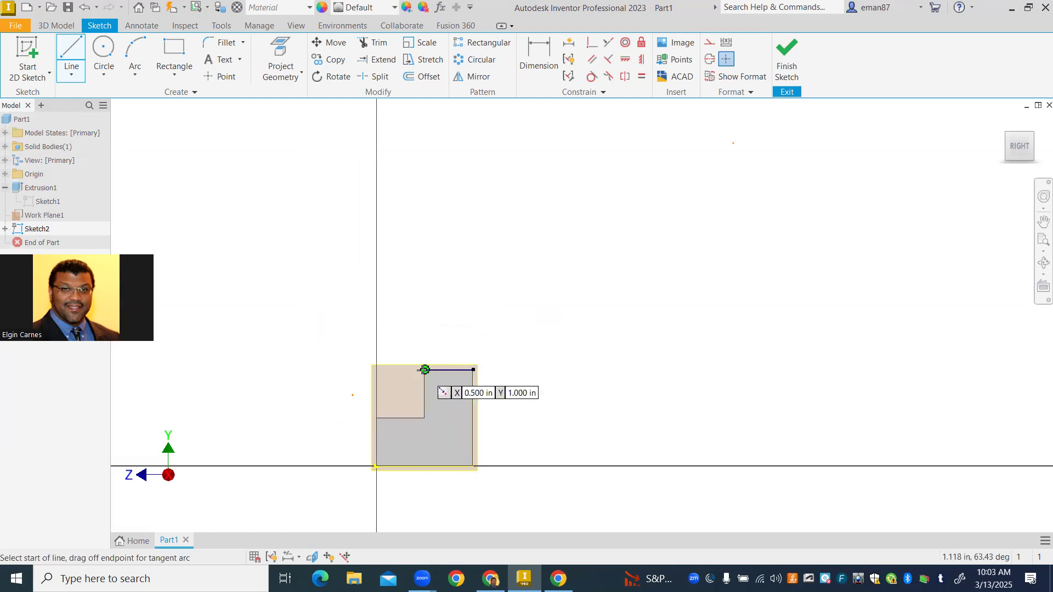
{"action": "left_click", "coordinate": [425, 371]}
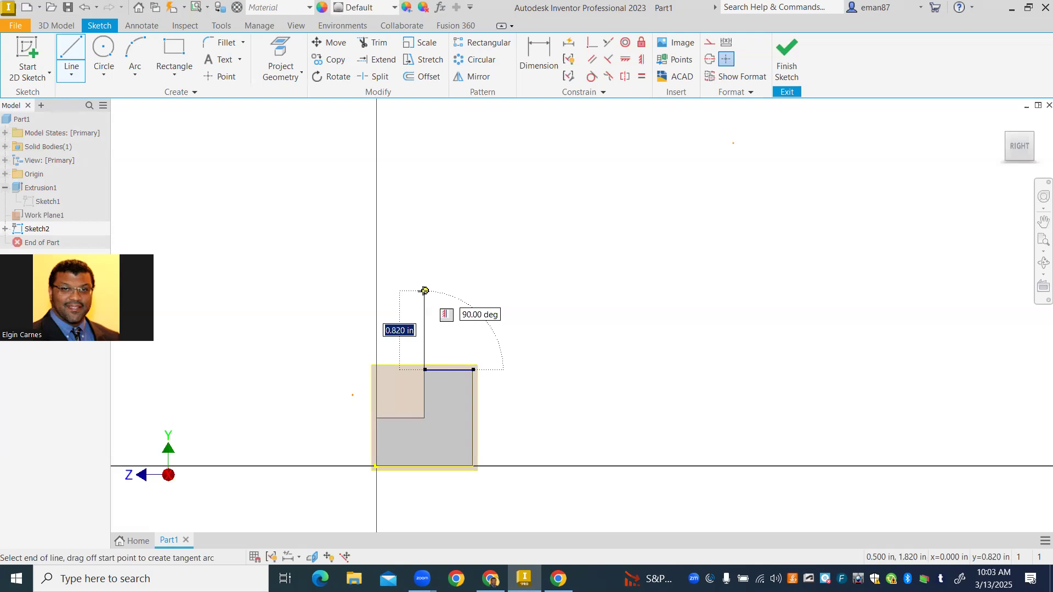
{"action": "type", "text": "1.5"}
{"action": "key", "text": "Return"}
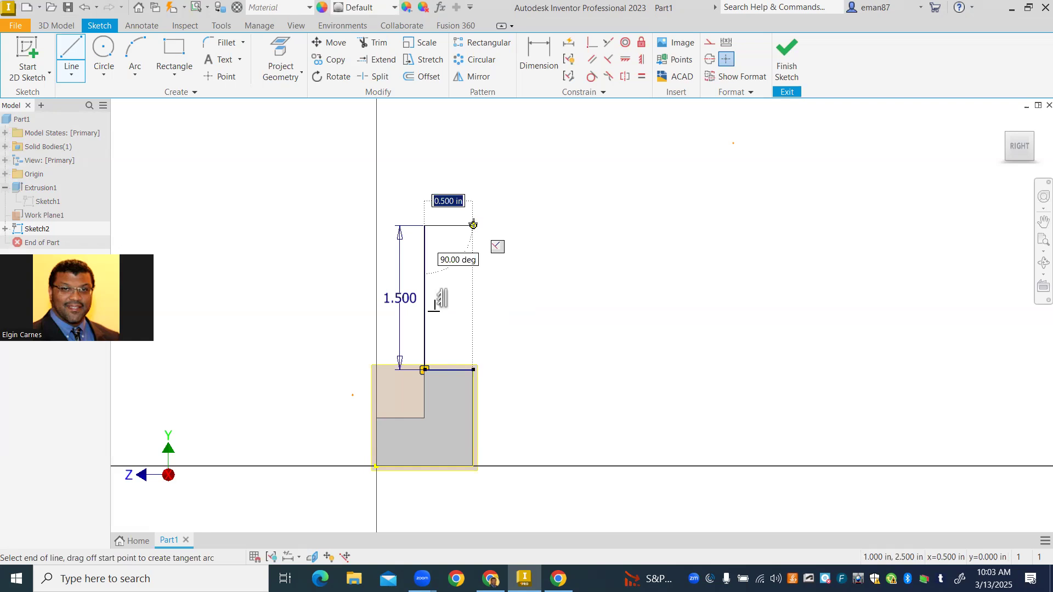
- Continue the profile with a 1.5 in horizontal line, 1 in down, 1 in back inward, and down to the step's outer corner
{"action": "type", "text": "1."}
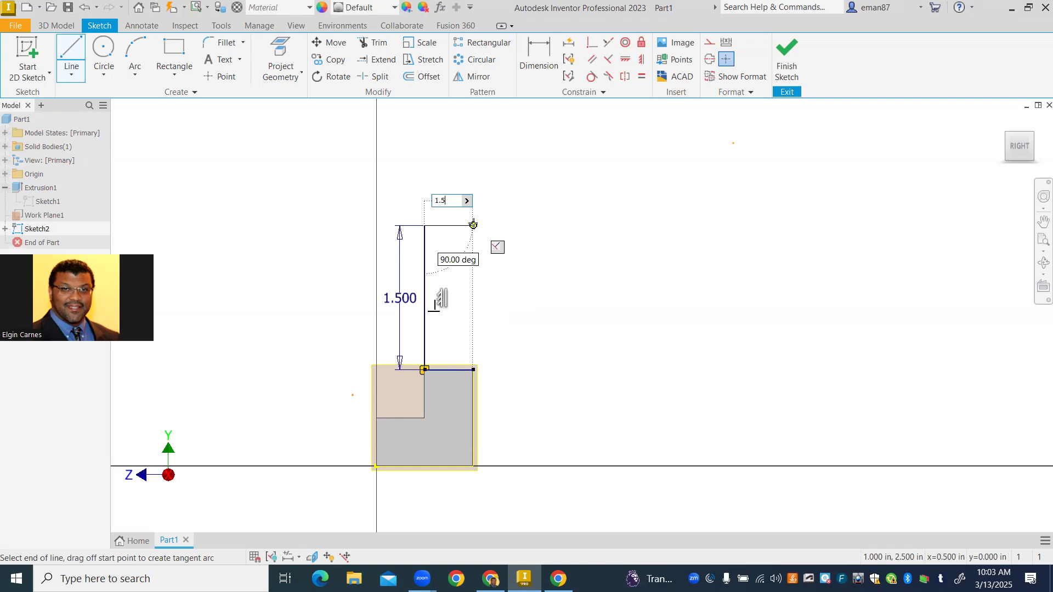
{"action": "type", "text": "5"}
{"action": "key", "text": "Return"}
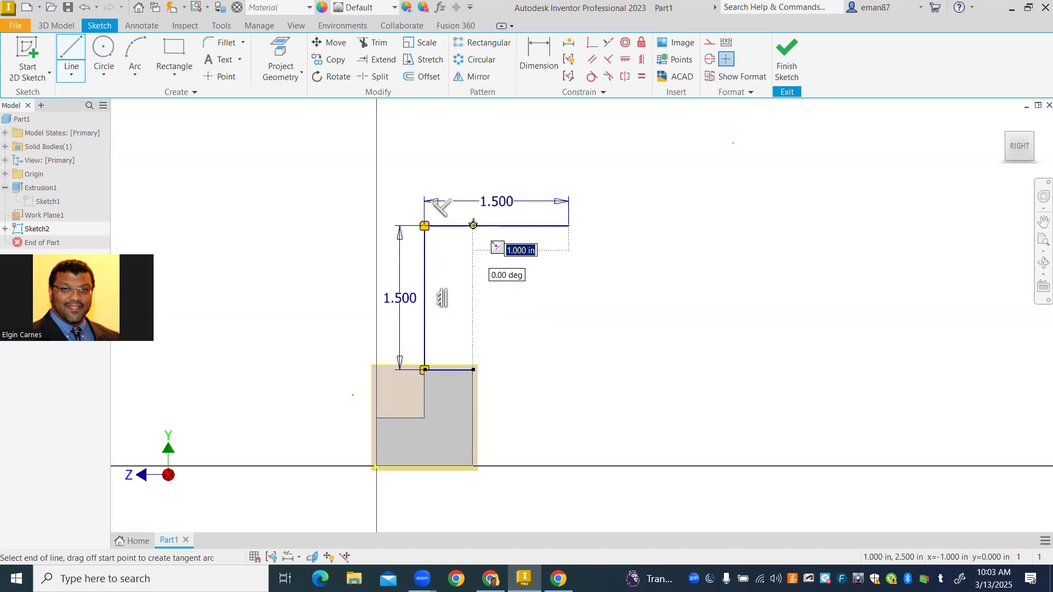
{"action": "type", "text": "1"}
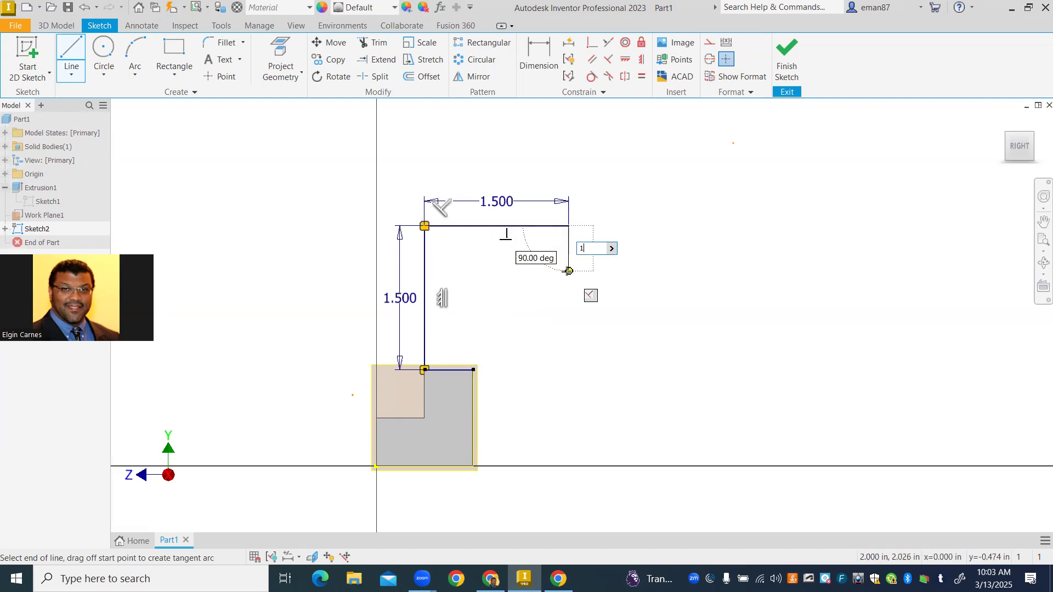
{"action": "key", "text": "Return"}
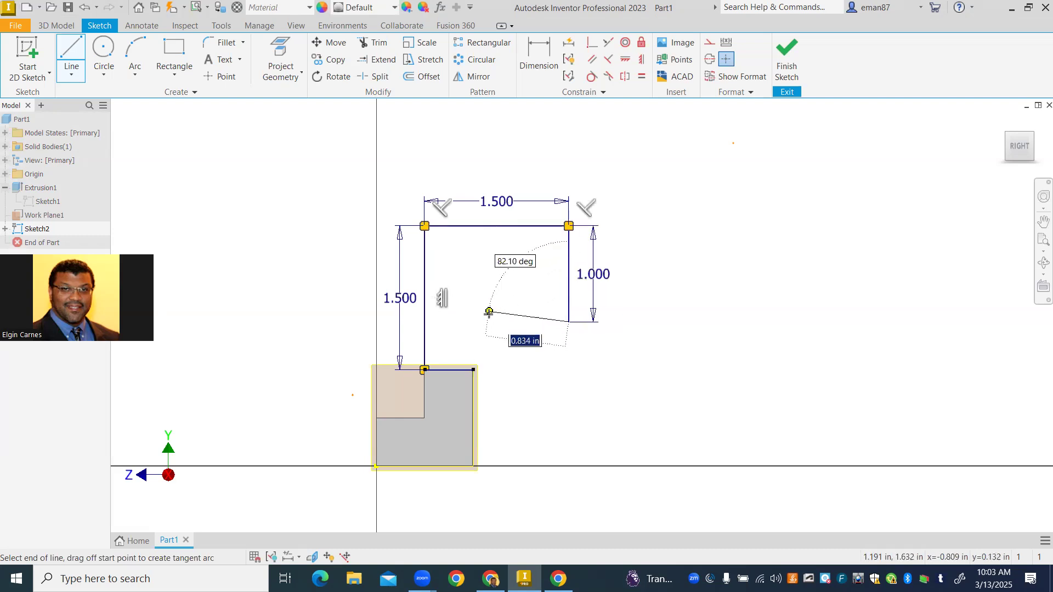
{"action": "type", "text": "1"}
{"action": "key", "text": "Return"}
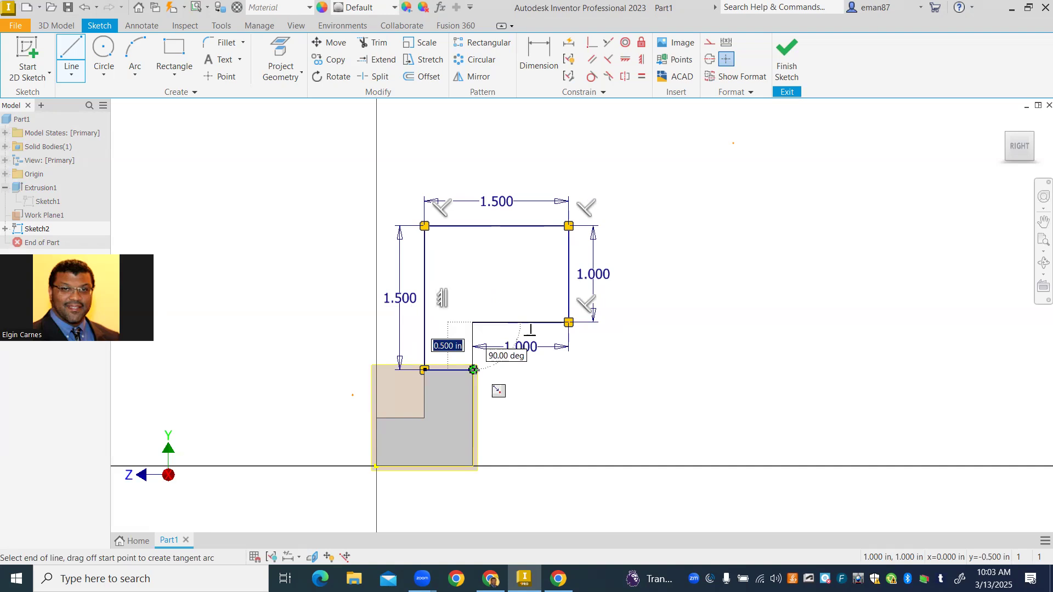
{"action": "left_click", "coordinate": [474, 370]}
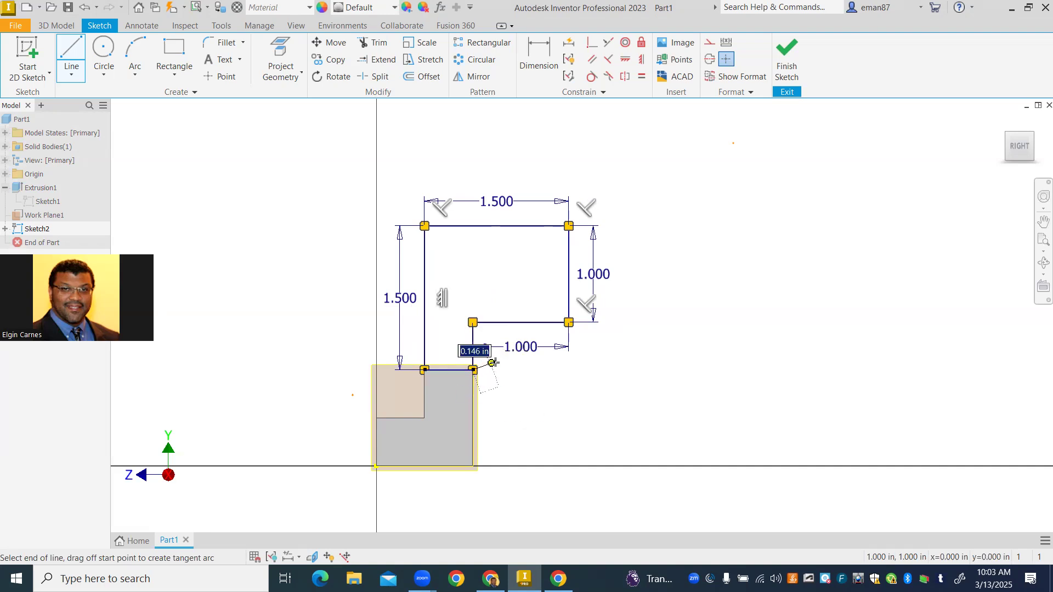
- Close the profile with a line along the upper step's top edge to the inner corner, and finish the sketch
{"action": "scroll", "coordinate": [466, 359], "scroll_direction": "up", "scroll_amount": 3}
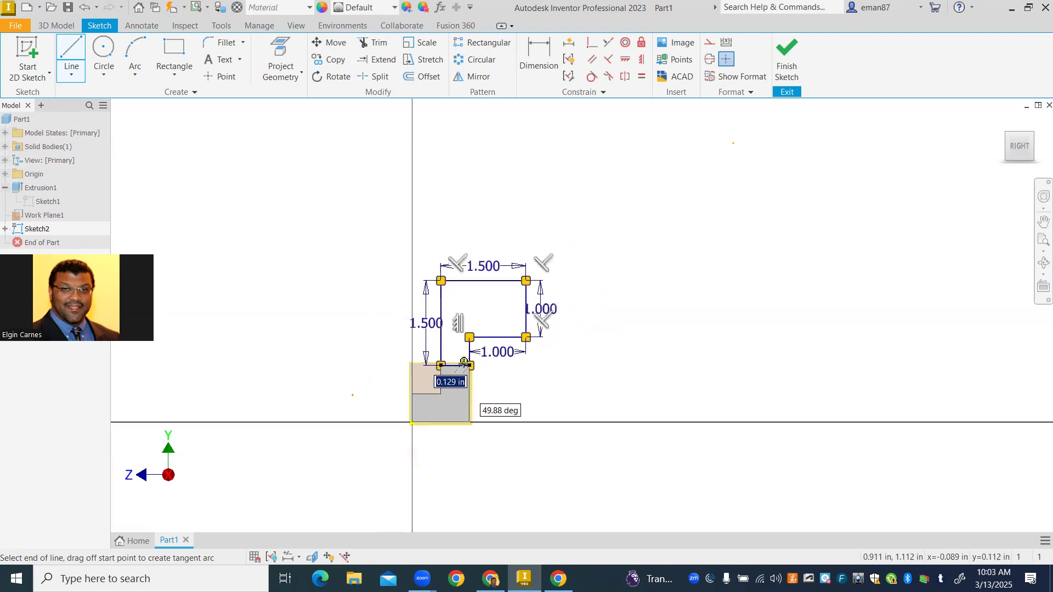
{"action": "left_click_drag", "start_coordinate": [488, 366], "coordinate": [386, 365]}
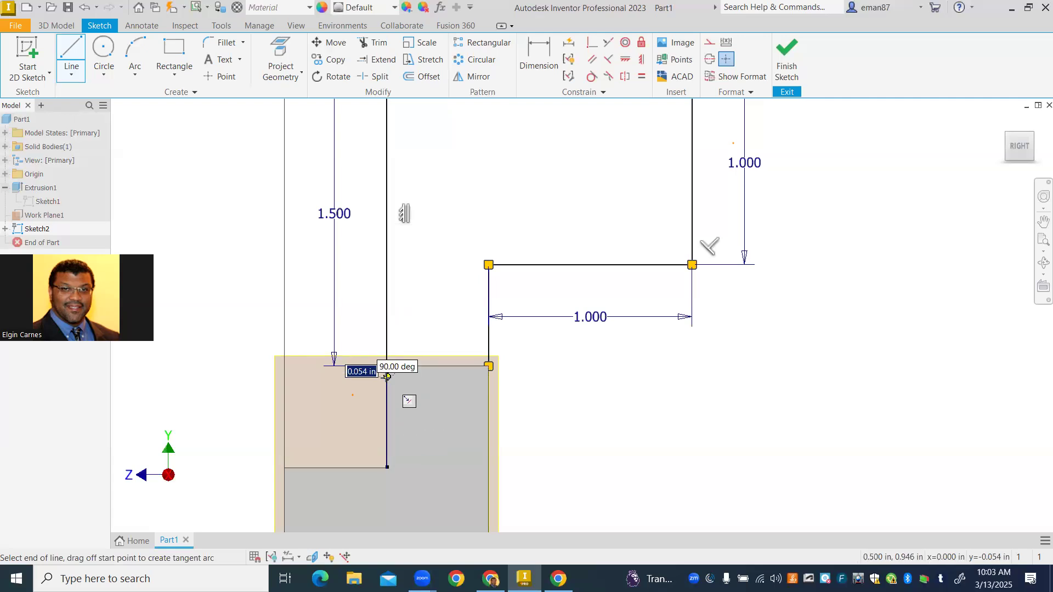
{"action": "scroll", "coordinate": [406, 340], "scroll_direction": "down", "scroll_amount": 1}
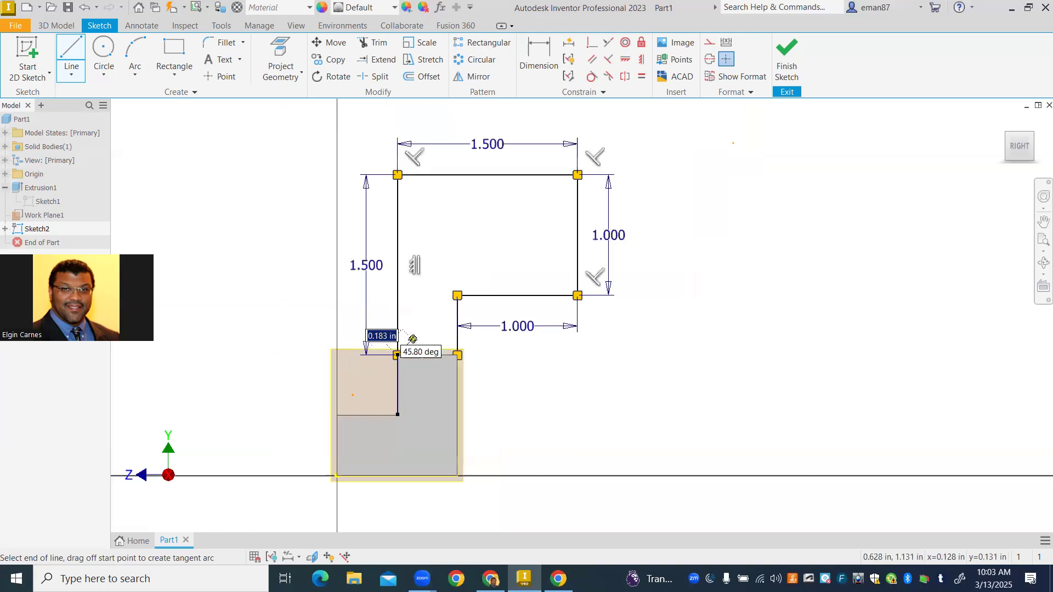
{"action": "scroll", "coordinate": [422, 379], "scroll_direction": "down", "scroll_amount": 1}
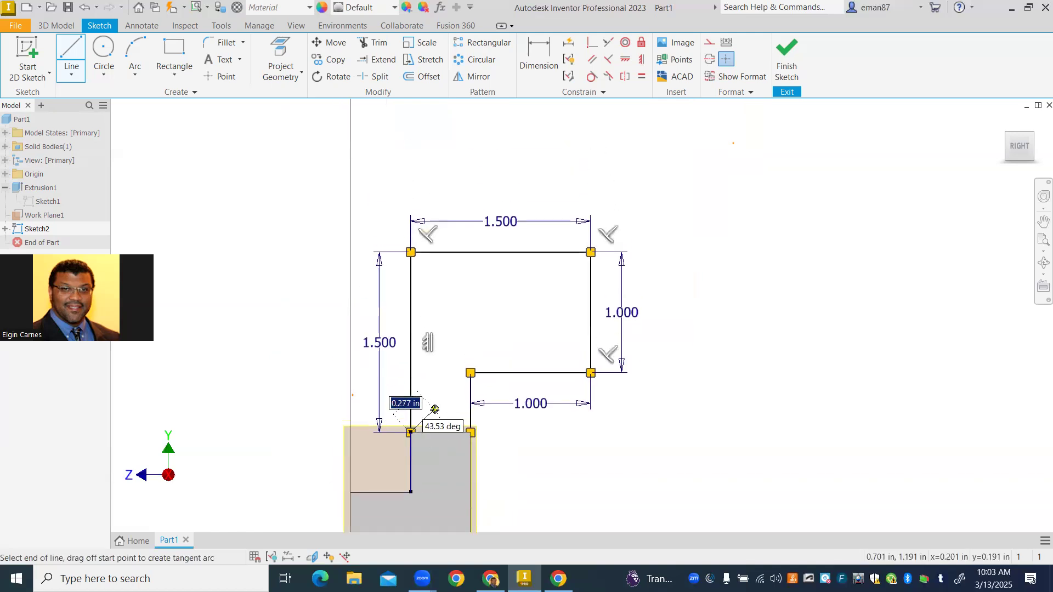
{"action": "key", "text": "Escape"}
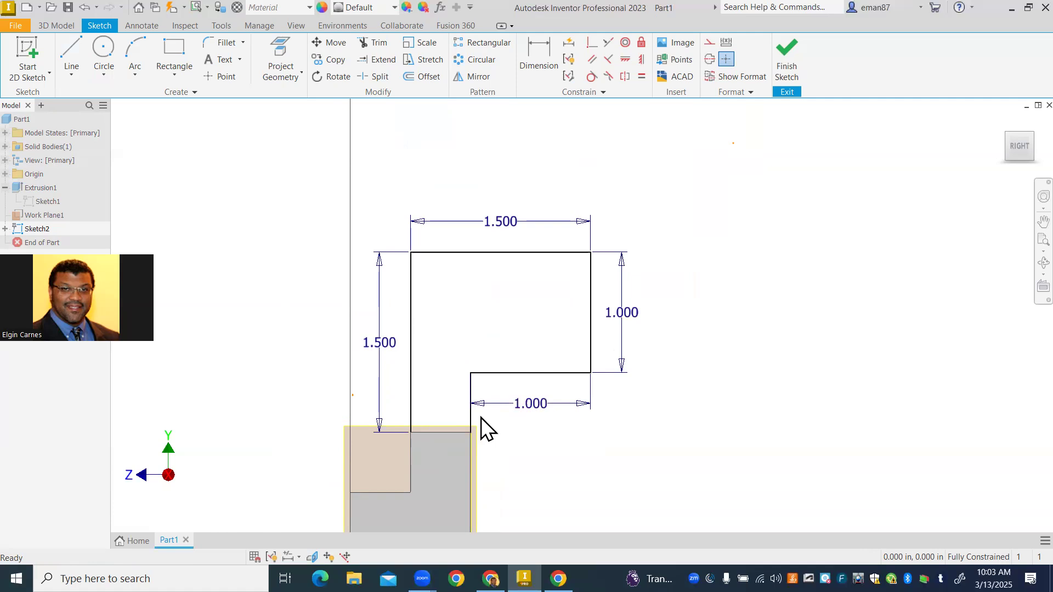
{"action": "left_click", "coordinate": [793, 55]}
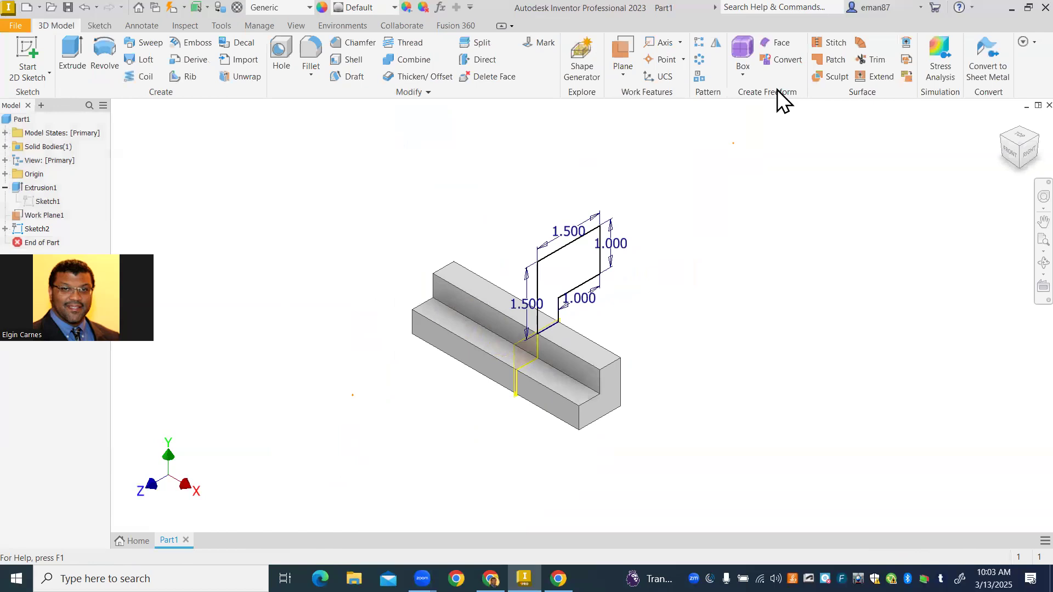
- Extrude the overhanging profile 2.5 in toward the far end of the base, joined to the body, checking the length against the PDF drawing
{"action": "left_click", "coordinate": [80, 58]}
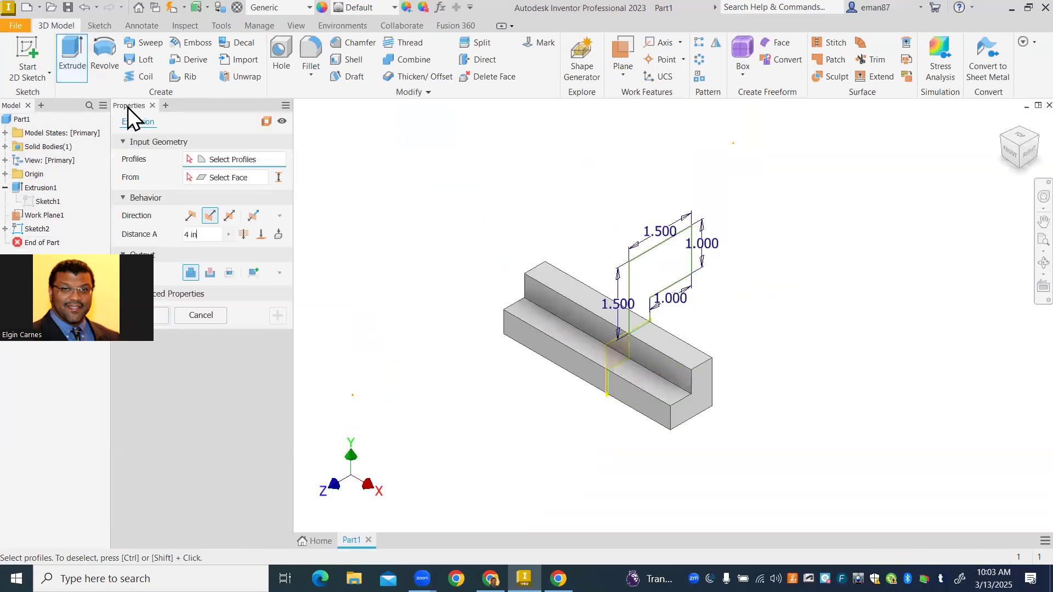
{"action": "left_click", "coordinate": [670, 272]}
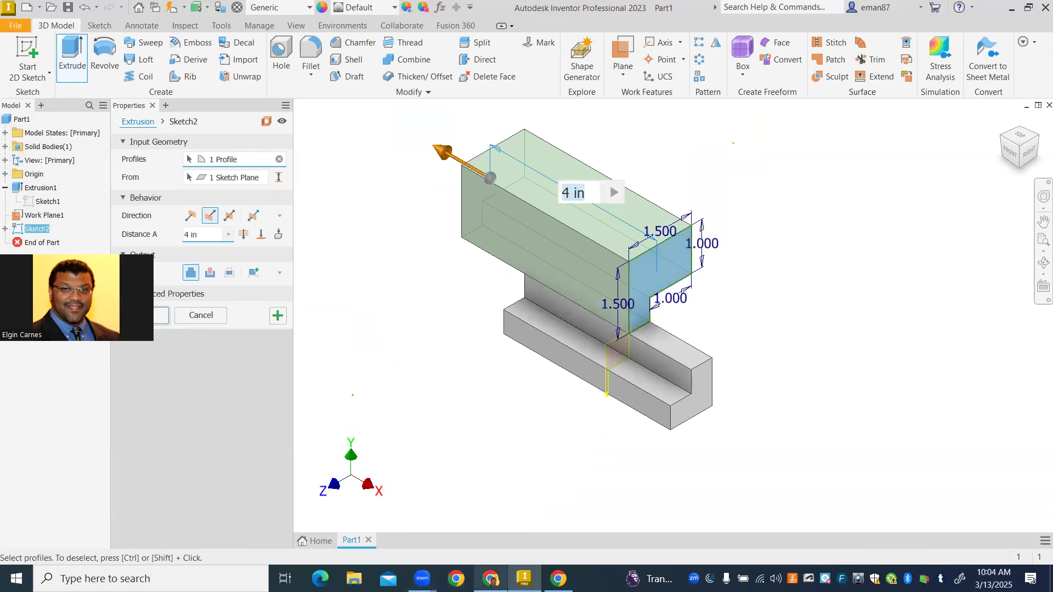
{"action": "left_click", "coordinate": [491, 578]}
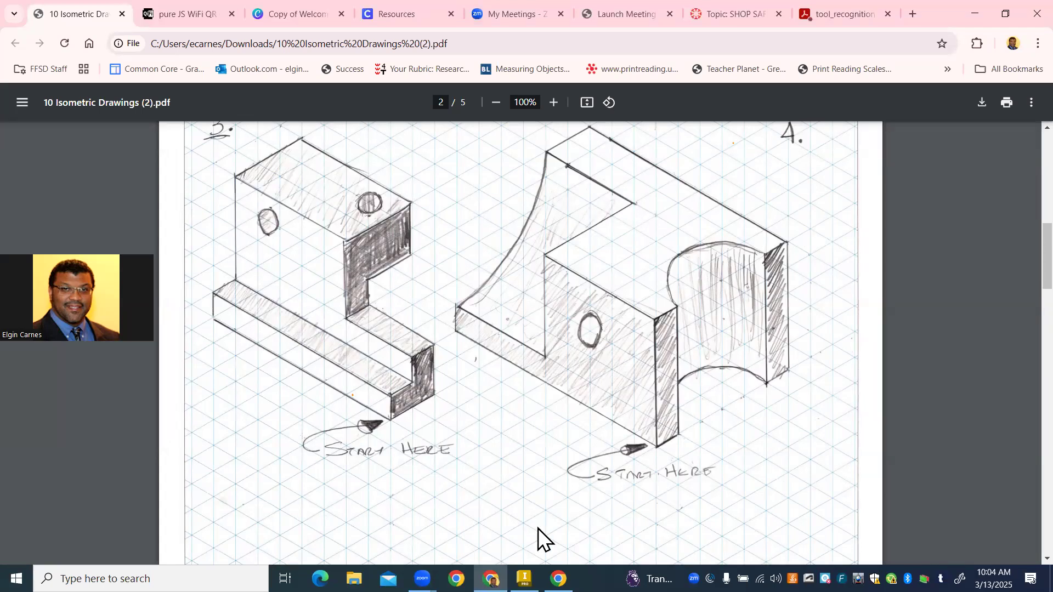
{"action": "left_click", "coordinate": [525, 578]}
{"action": "type", "text": "2.5"}
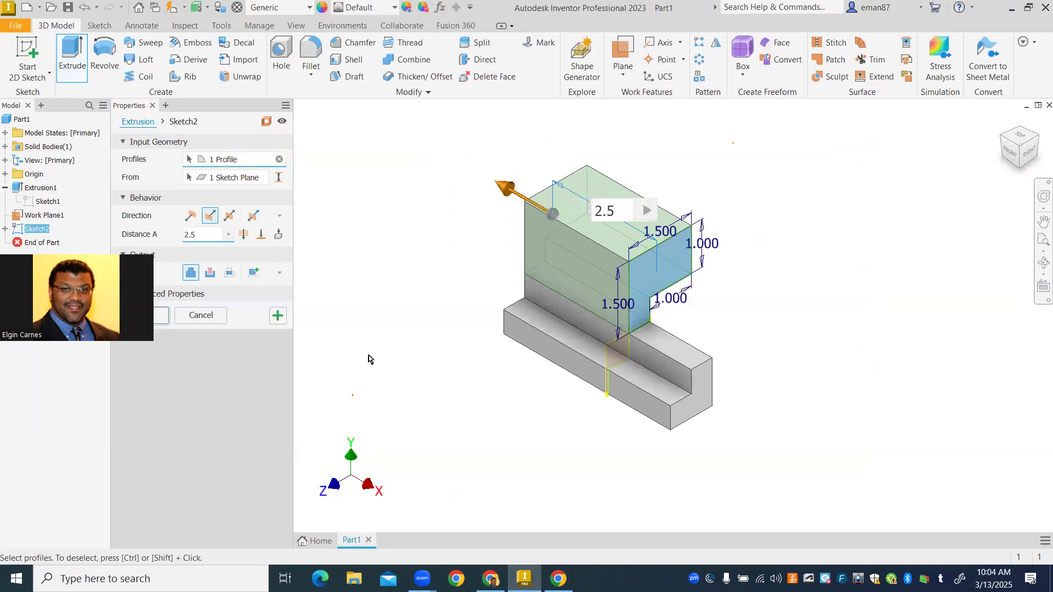
{"action": "left_click", "coordinate": [160, 323]}
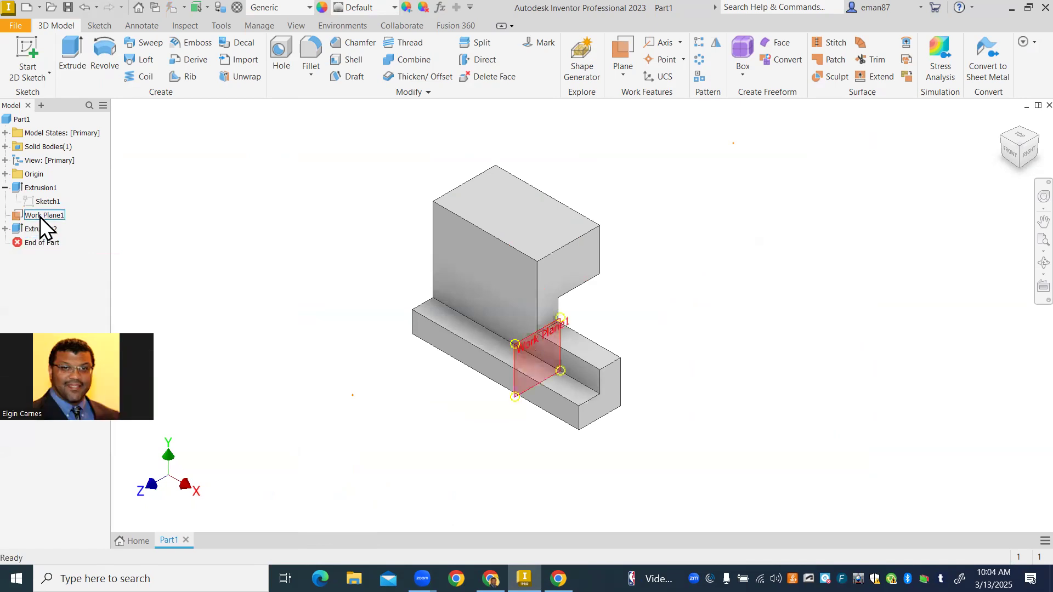
- Turn off the visibility of the offset work plane
{"action": "right_click", "coordinate": [61, 218]}
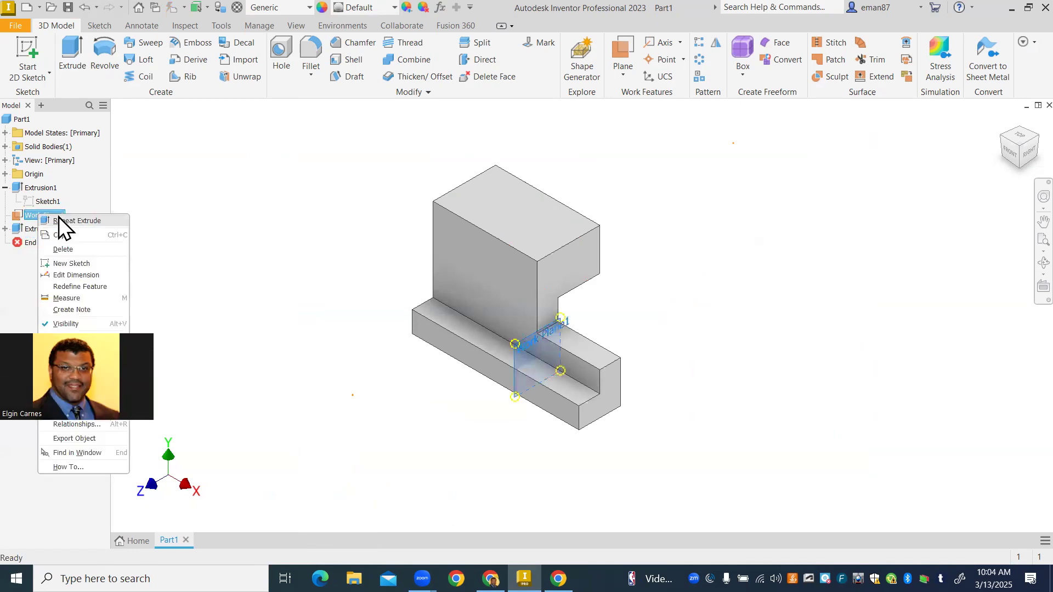
{"action": "left_click", "coordinate": [75, 322]}
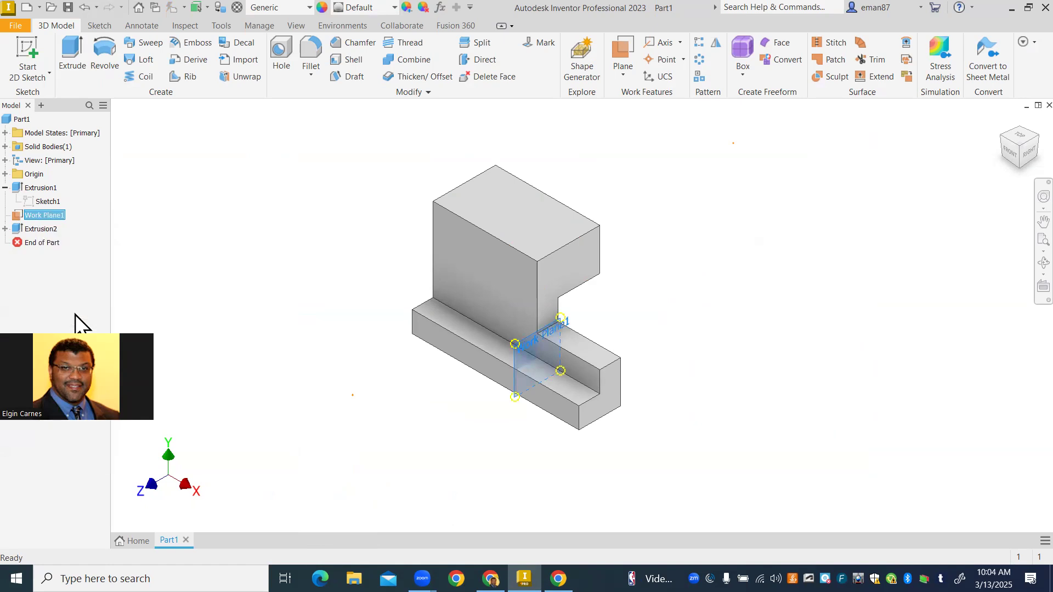
{"action": "right_click", "coordinate": [15, 216]}
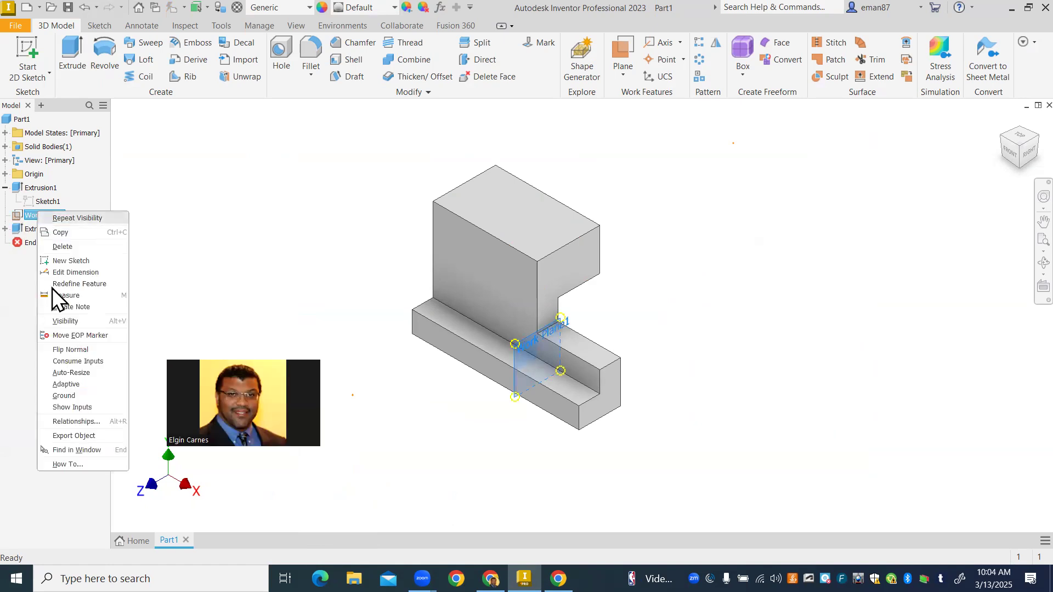
{"action": "left_click", "coordinate": [64, 322]}
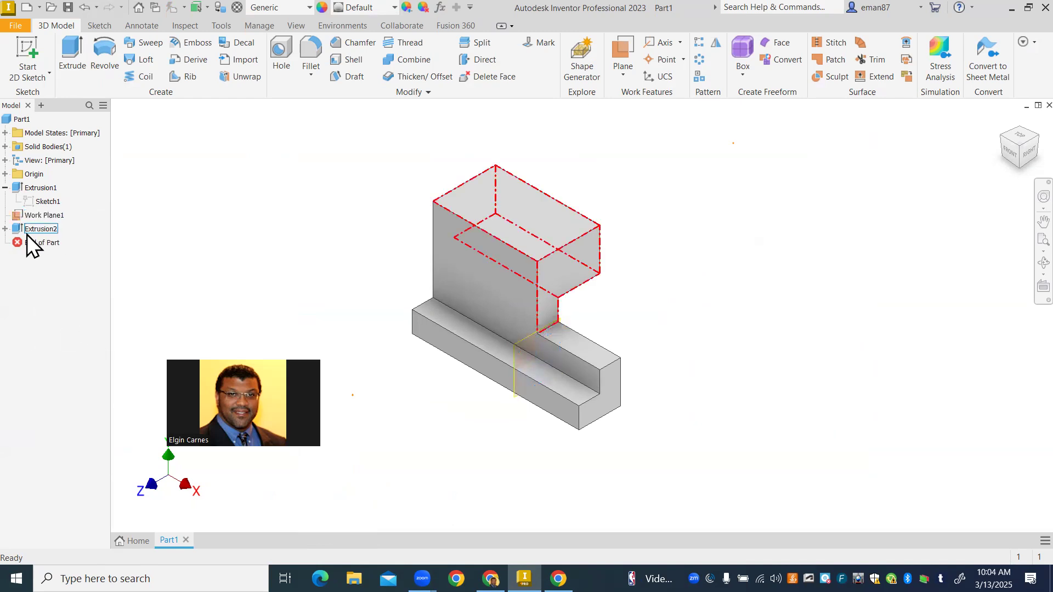
{"action": "left_click", "coordinate": [5, 228]}
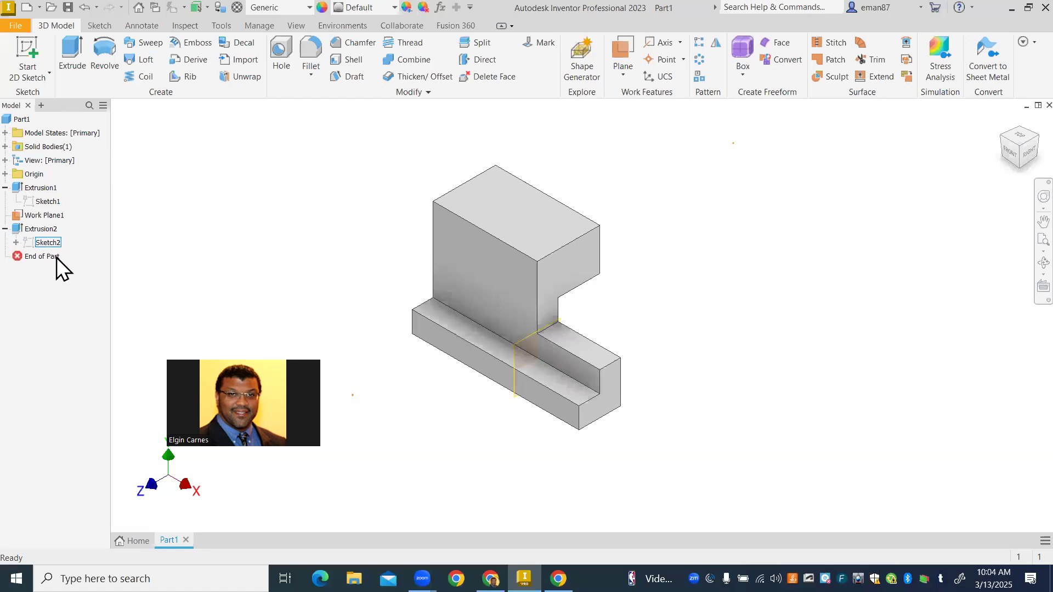
{"action": "right_click", "coordinate": [45, 215]}
{"action": "left_click", "coordinate": [80, 326]}
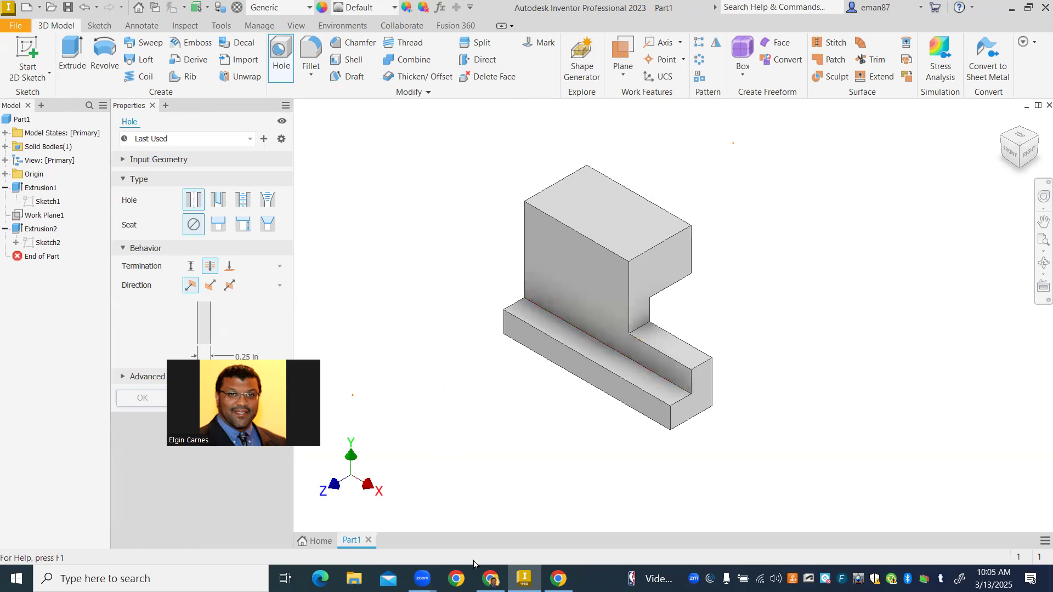
- Add a 0.25 in through hole on the upper block's top face, 0.5 in from the long back edge and 0.5 in from the overhanging end edge
{"action": "key", "text": "alt+Tab"}
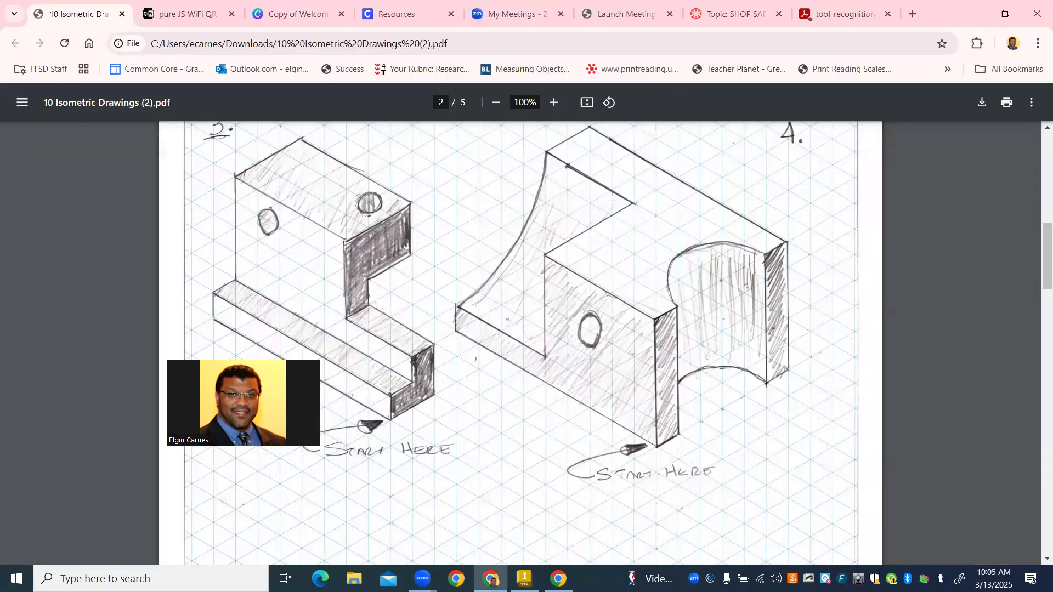
{"action": "left_click", "coordinate": [524, 579]}
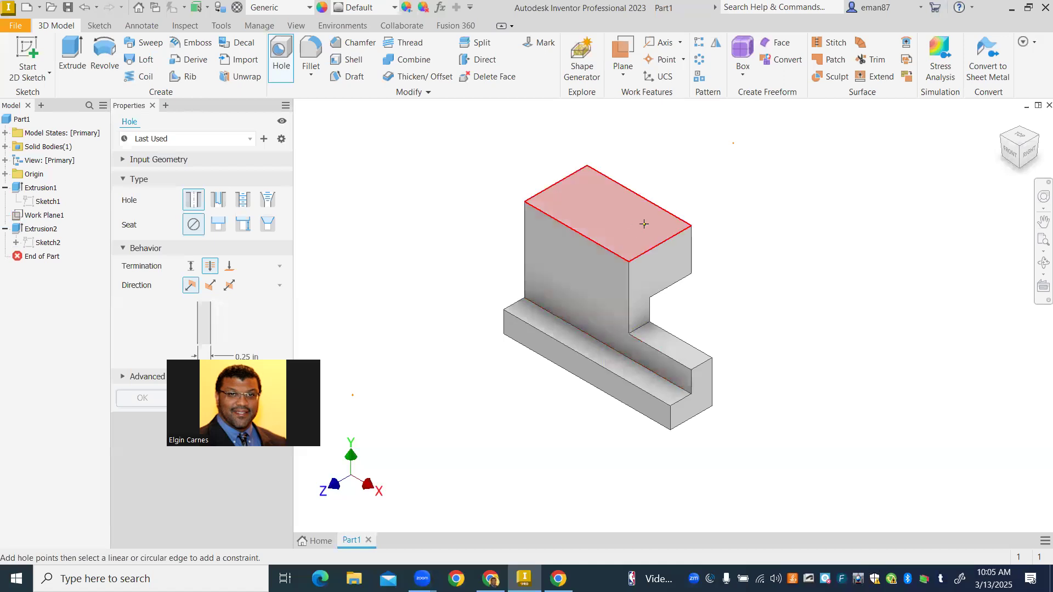
{"action": "left_click", "coordinate": [649, 218]}
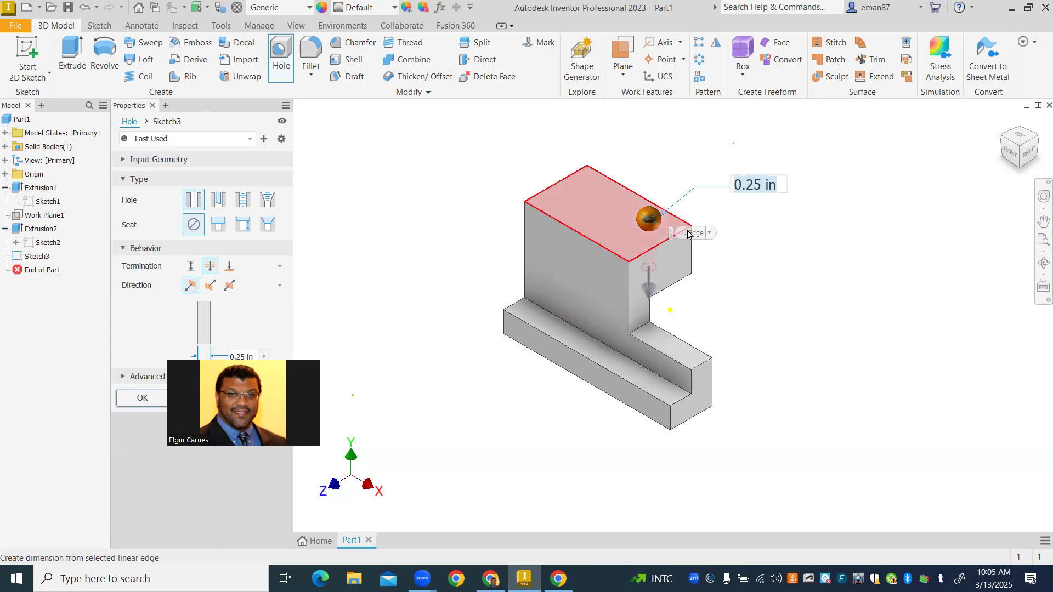
{"action": "left_click", "coordinate": [689, 231]}
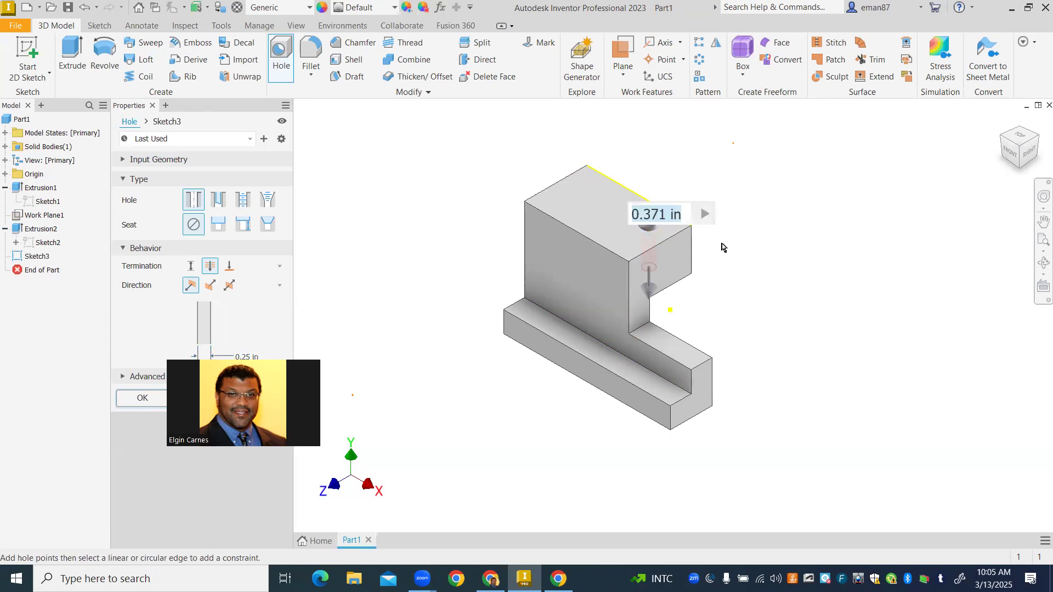
{"action": "type", "text": ".5"}
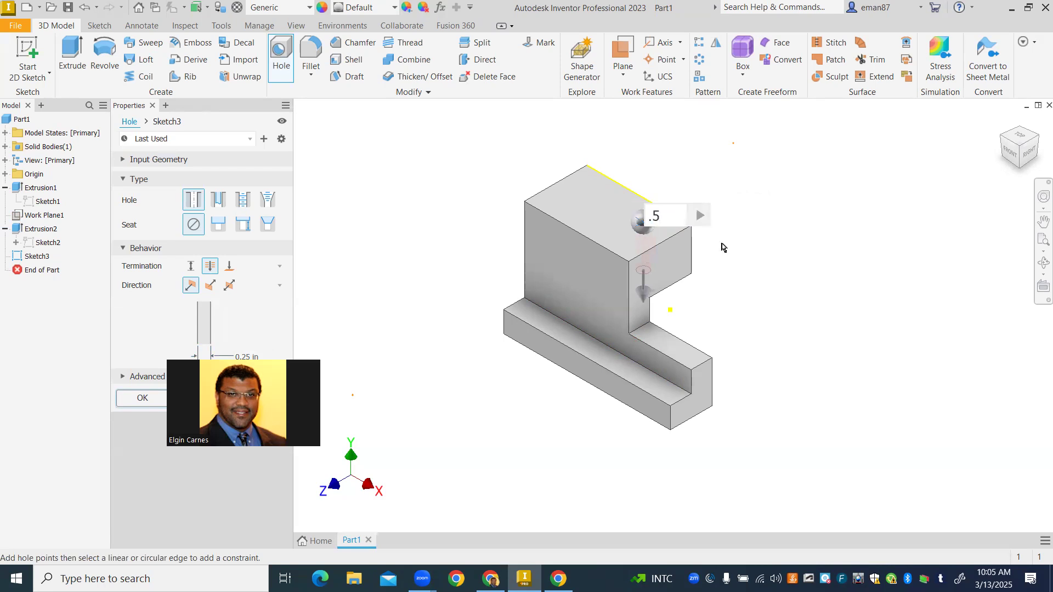
{"action": "left_click", "coordinate": [662, 245]}
{"action": "type", "text": ".5"}
{"action": "key", "text": "Return"}
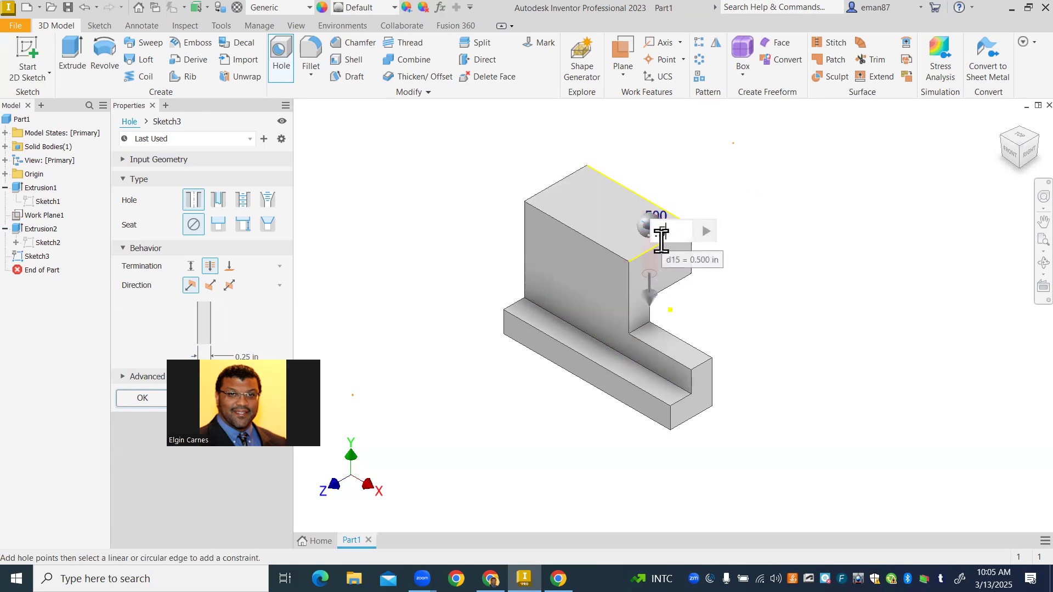
{"action": "key", "text": "Return"}
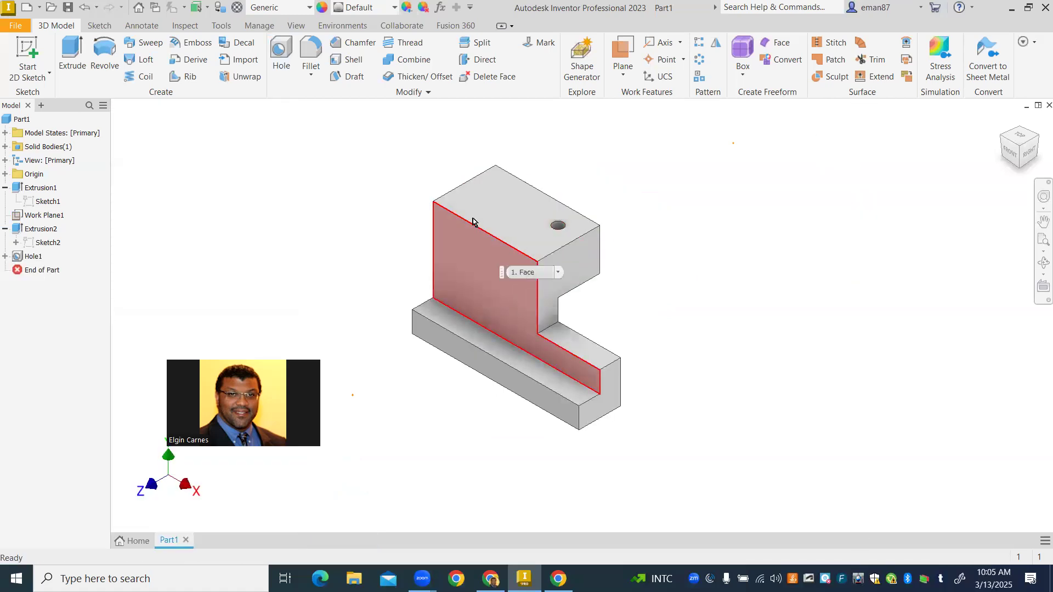
- Add a 0.25 in through hole on the upper block's front face, 0.5 in below the top edge and 0.75 in from the outer vertical edge opposite the overhang
{"action": "left_click", "coordinate": [279, 55]}
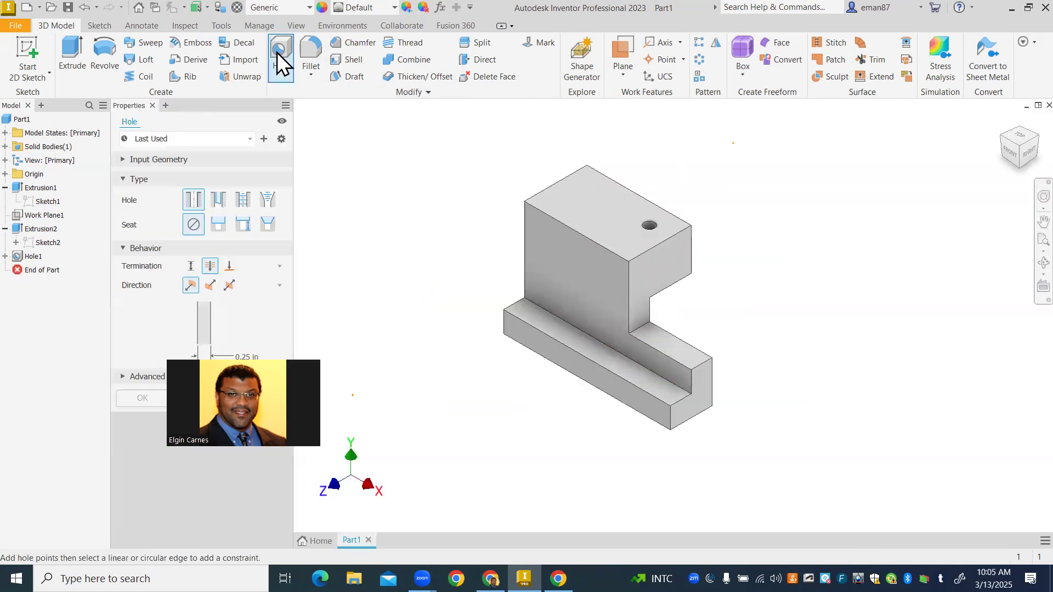
{"action": "left_click", "coordinate": [546, 241]}
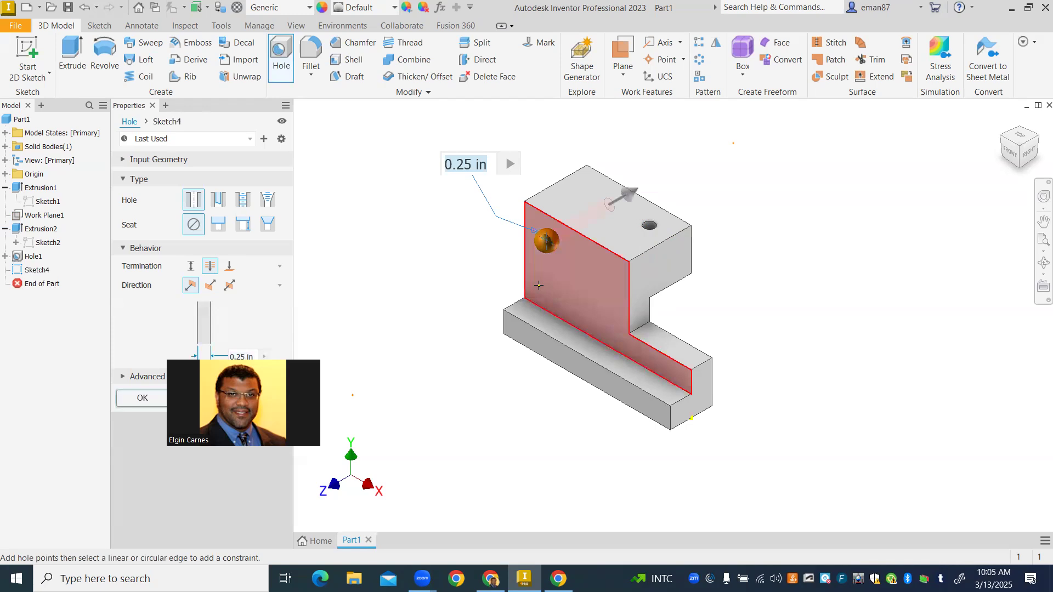
{"action": "left_click", "coordinate": [558, 226]}
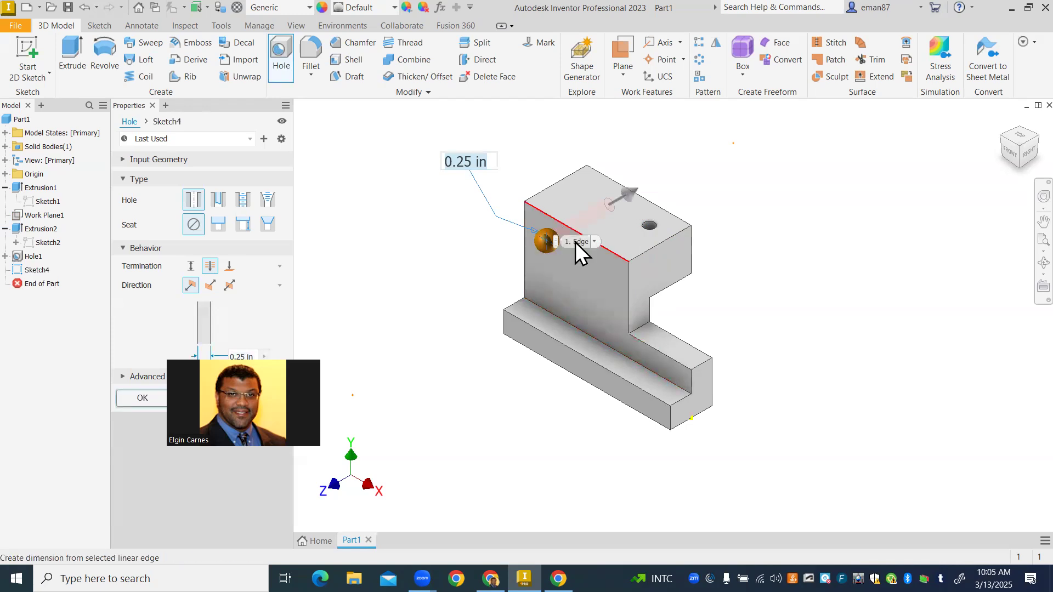
{"action": "left_click", "coordinate": [575, 242]}
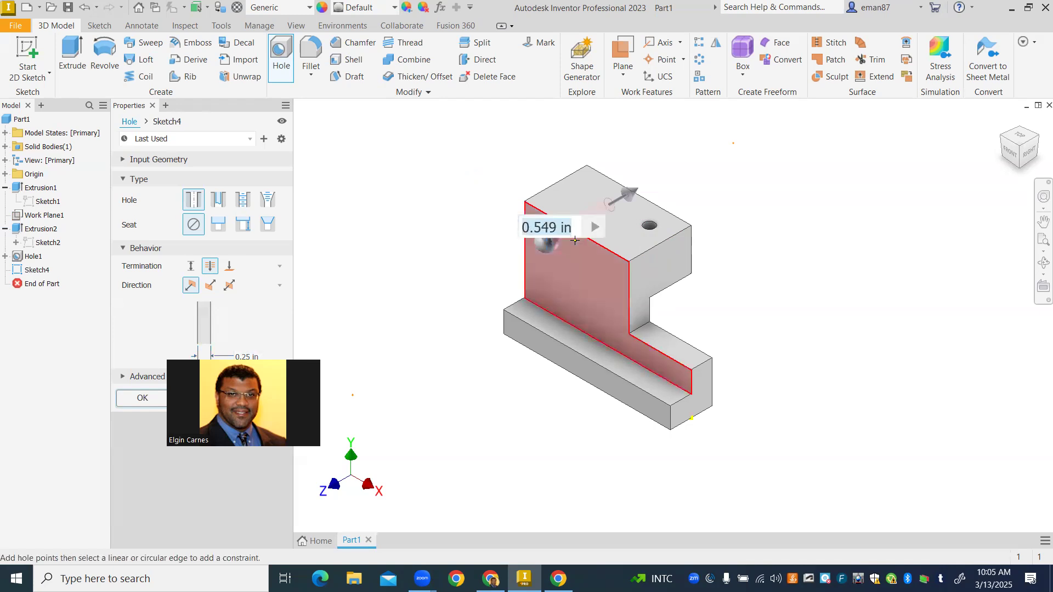
{"action": "type", "text": ".5"}
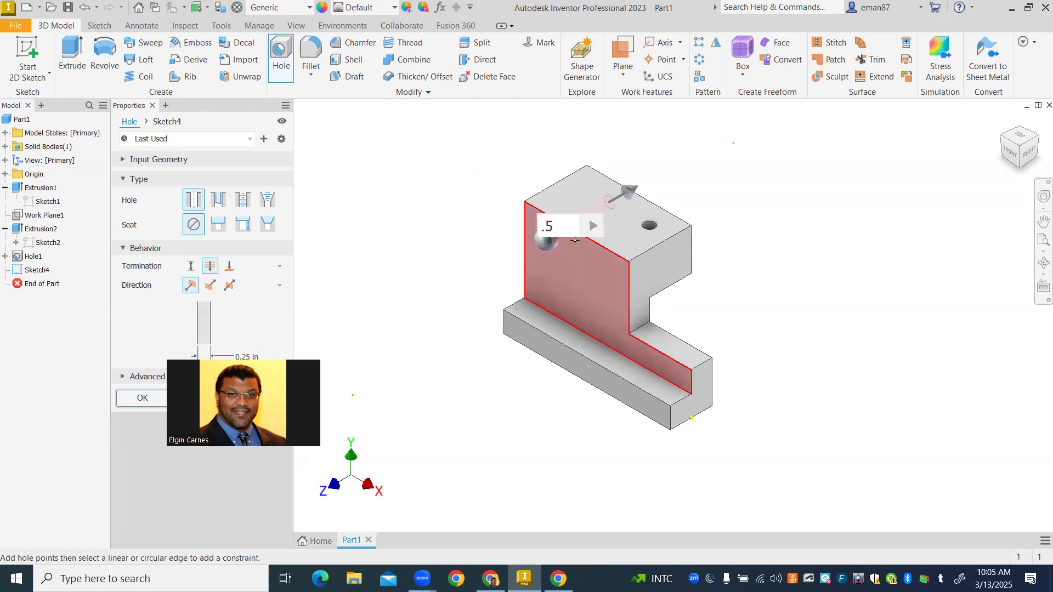
{"action": "key", "text": "Return"}
{"action": "left_click", "coordinate": [525, 240]}
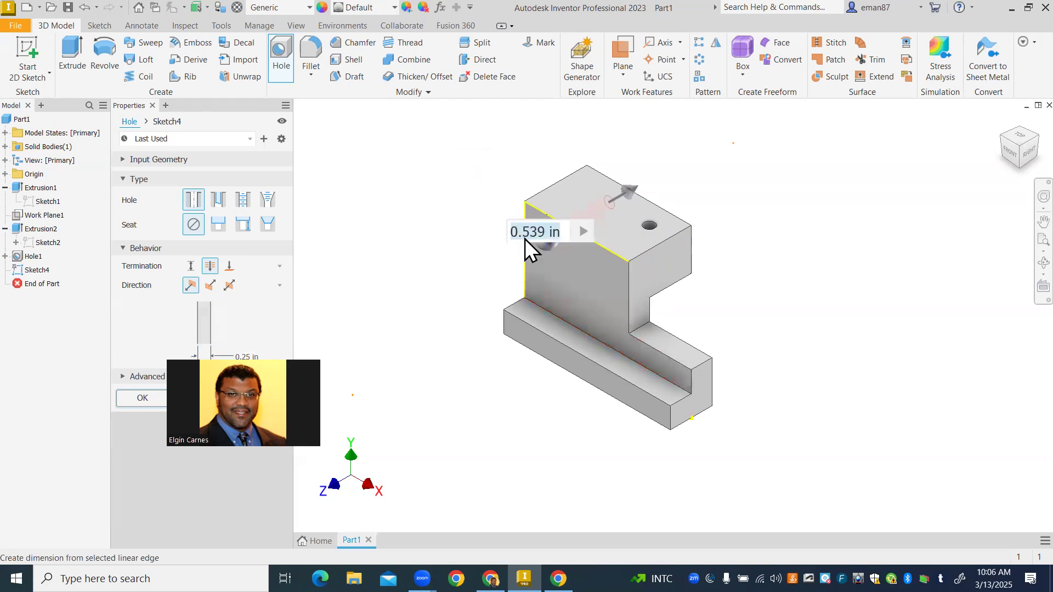
{"action": "type", "text": ".75"}
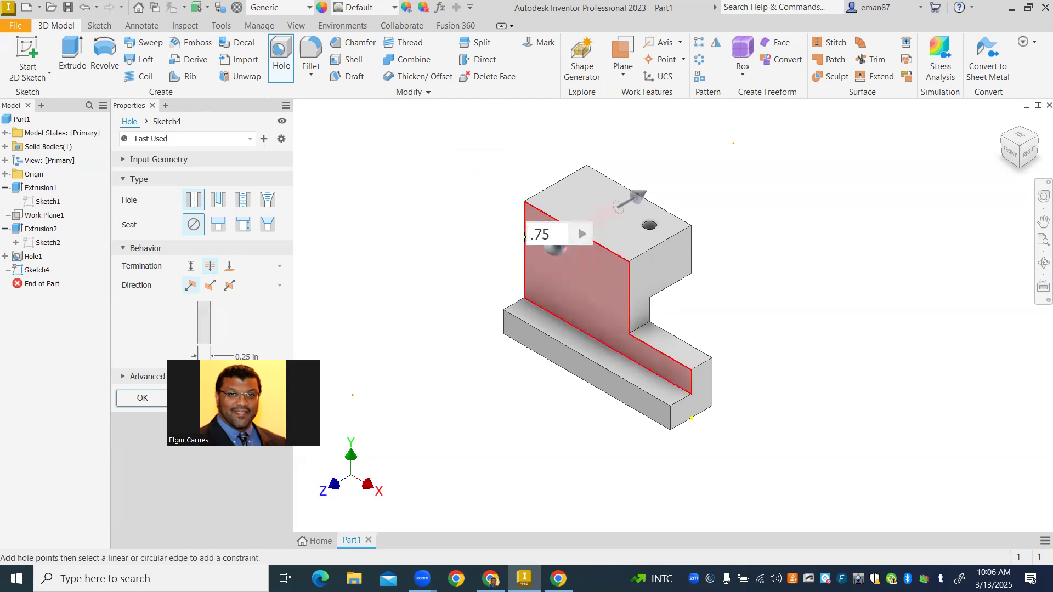
{"action": "key", "text": "Return"}
{"action": "key", "text": "Return"}
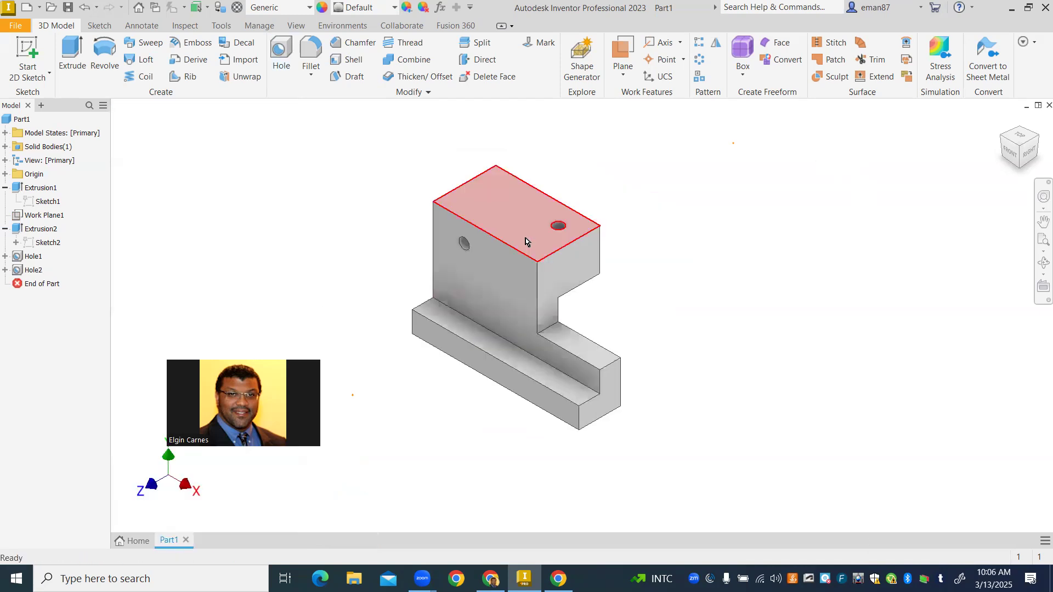
- Save the part as iso#3.2 in the Inventor folder
{"action": "left_click", "coordinate": [13, 26]}
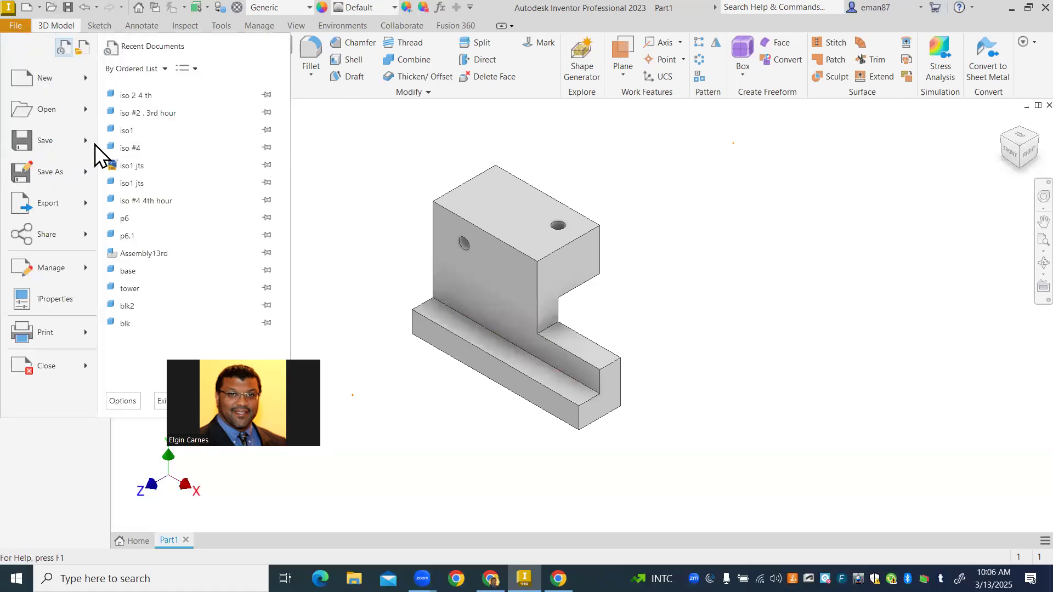
{"action": "key", "text": "Escape"}
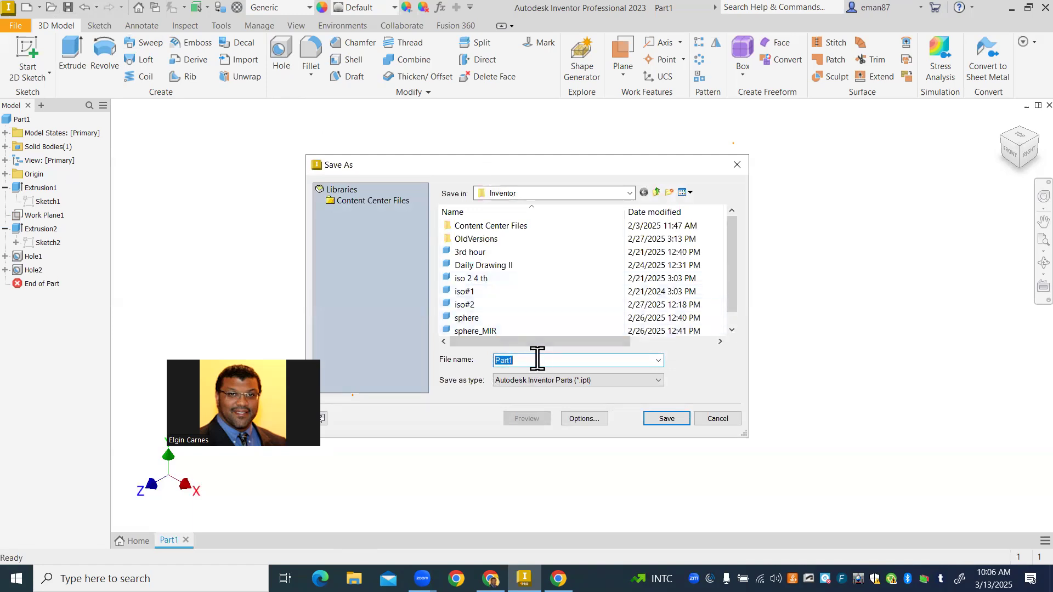
{"action": "type", "text": "iso"}
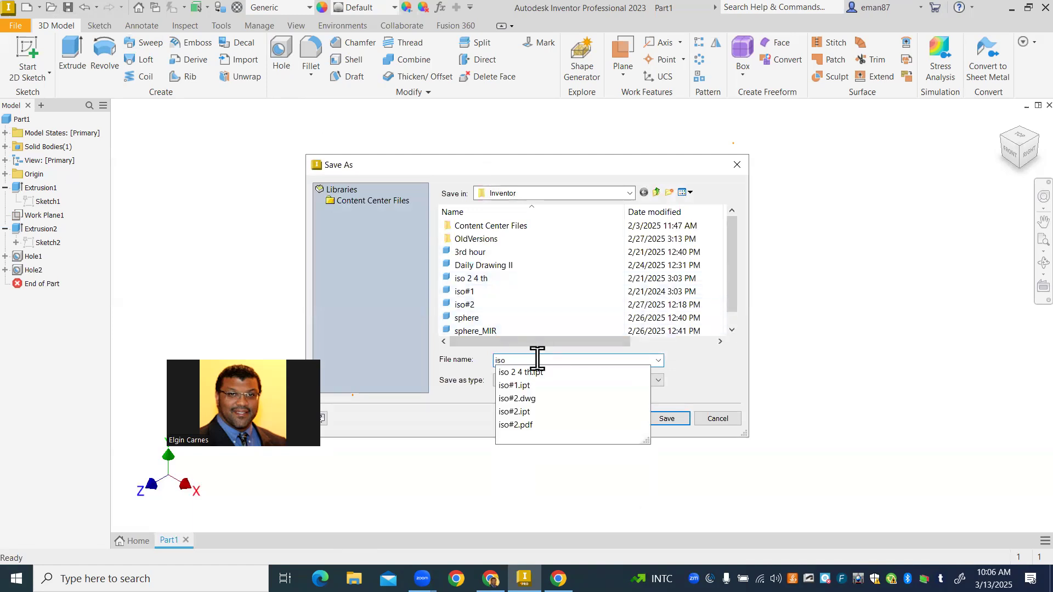
{"action": "type", "text": "#"}
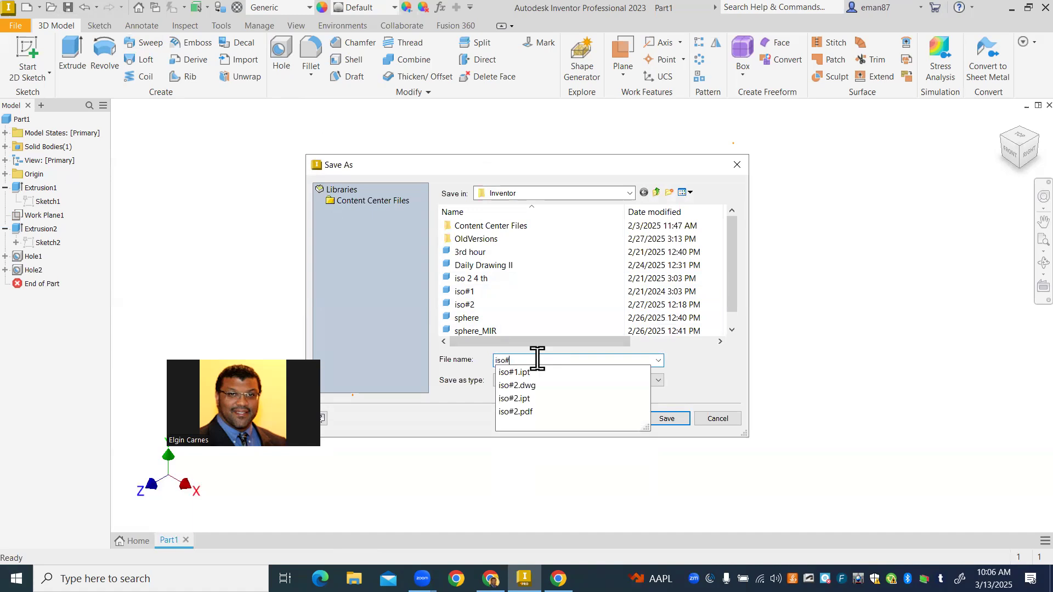
{"action": "type", "text": "3"}
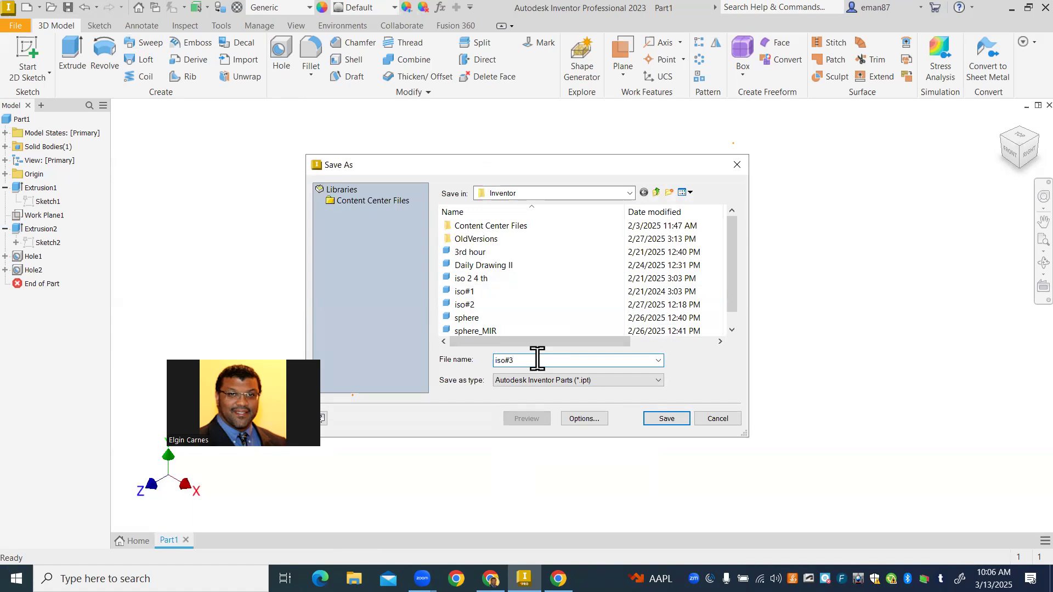
{"action": "type", "text": ".2"}
{"action": "left_click", "coordinate": [624, 193]}
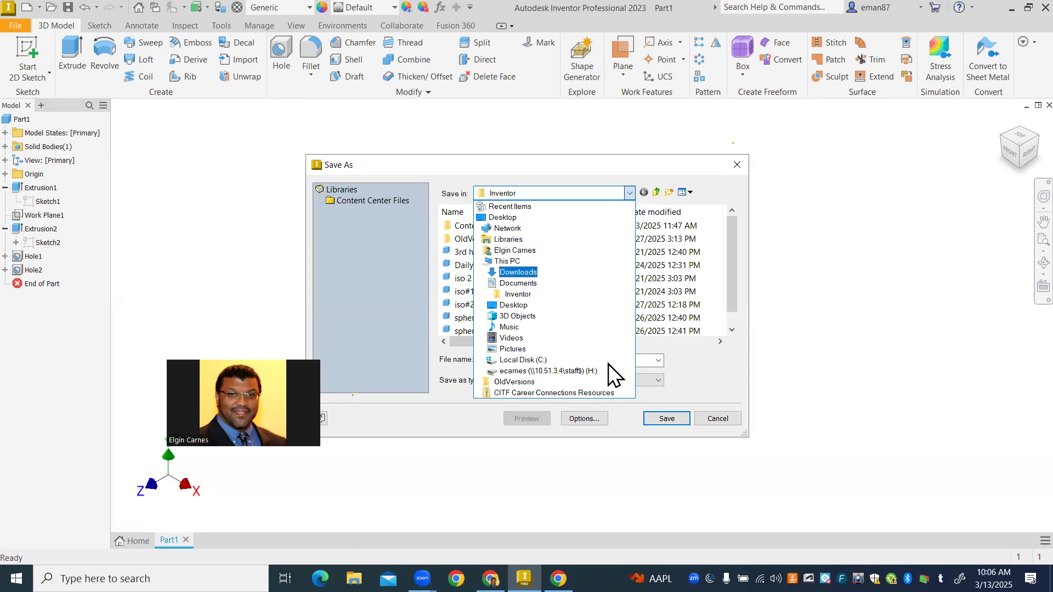
{"action": "left_click", "coordinate": [666, 420]}
{"action": "left_click", "coordinate": [670, 421]}
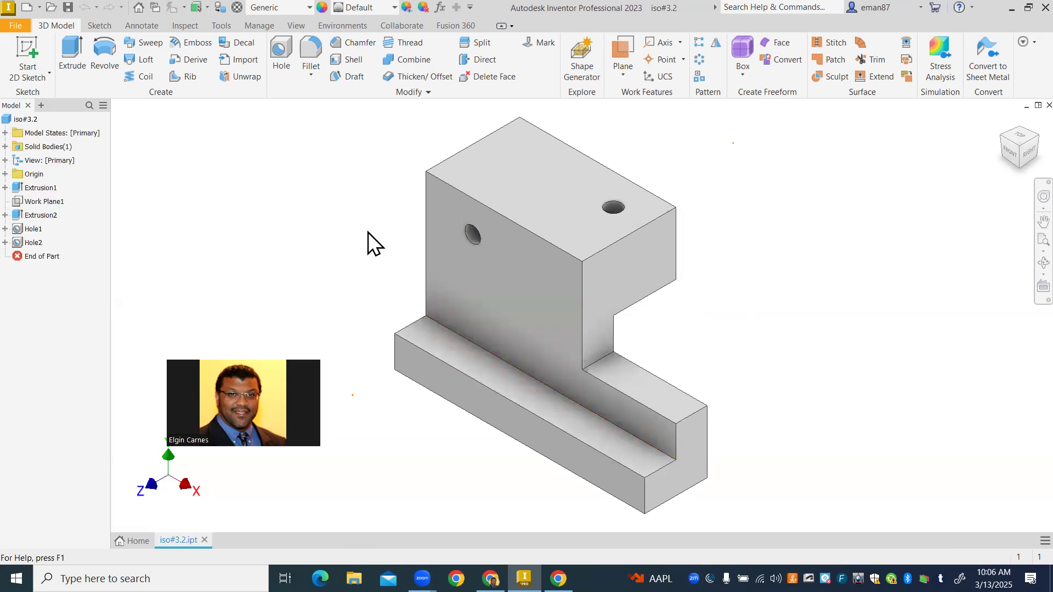
- Create a new drawing from the English ANSI (in).dwg template
{"action": "left_click", "coordinate": [20, 30]}
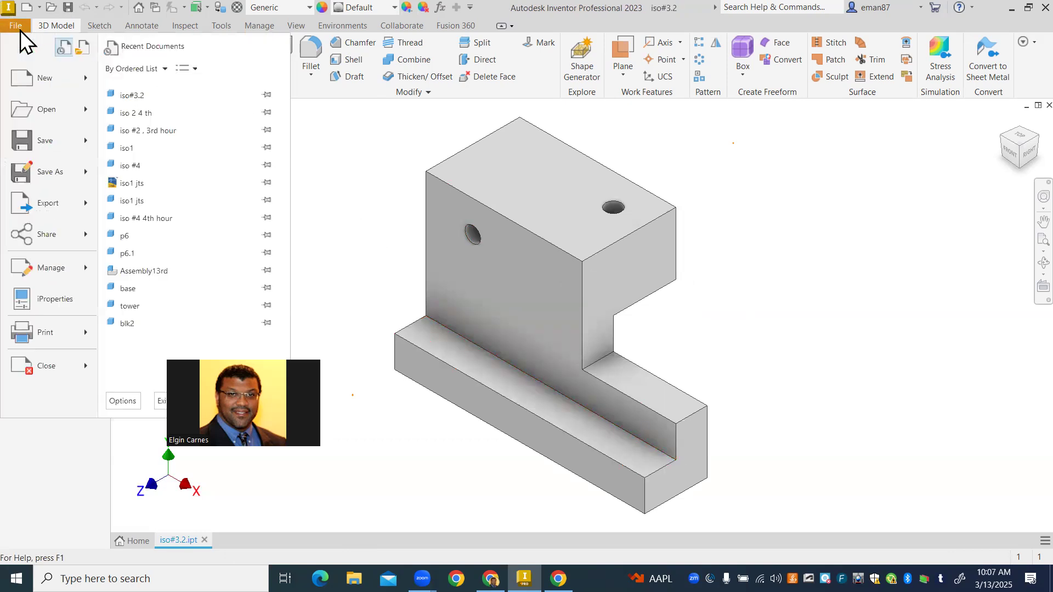
{"action": "left_click", "coordinate": [47, 81]}
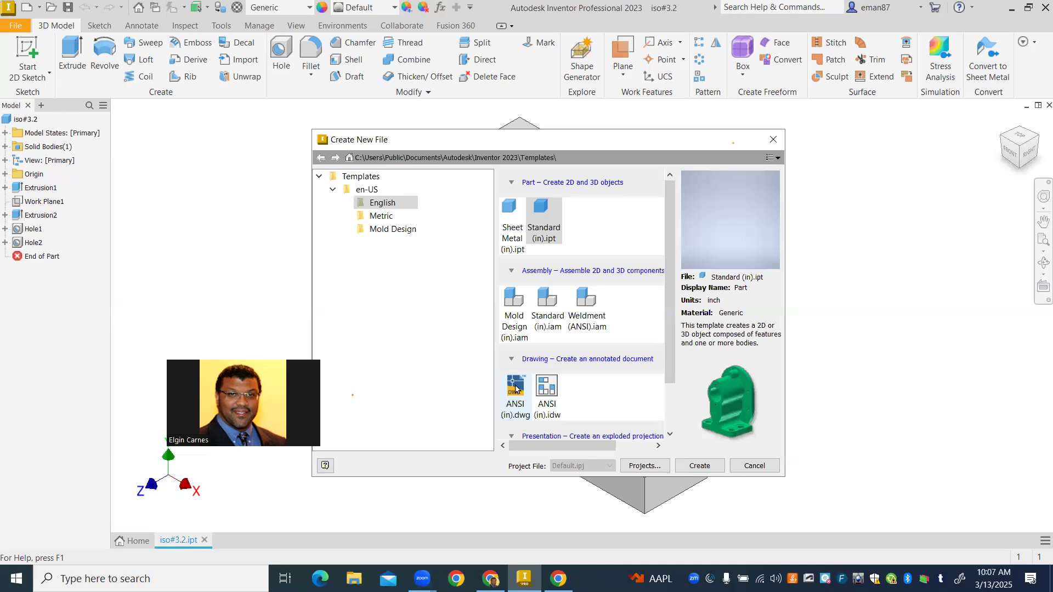
{"action": "left_click", "coordinate": [515, 390]}
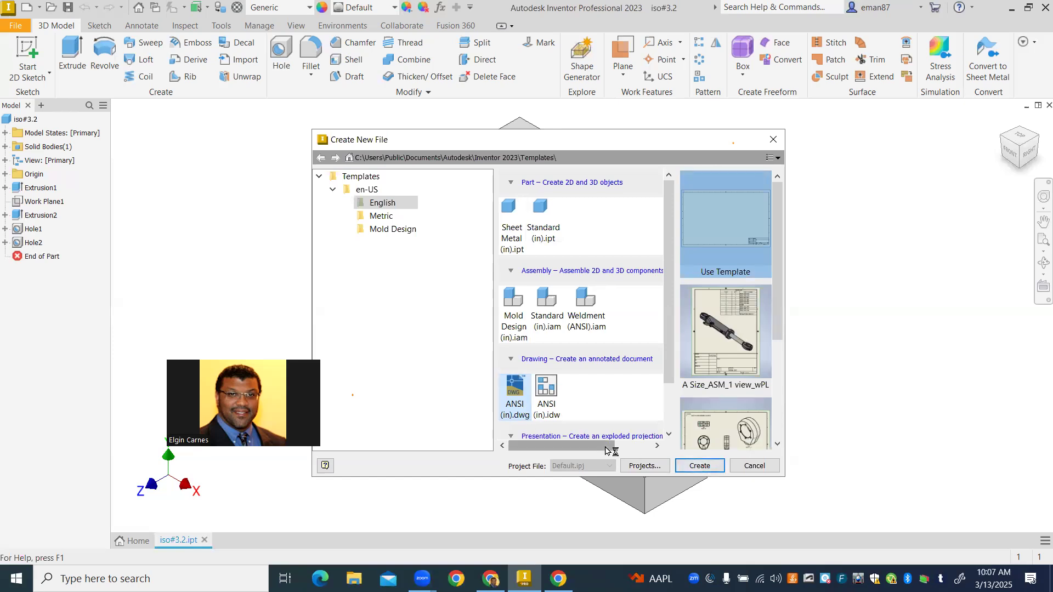
{"action": "left_click", "coordinate": [703, 466]}
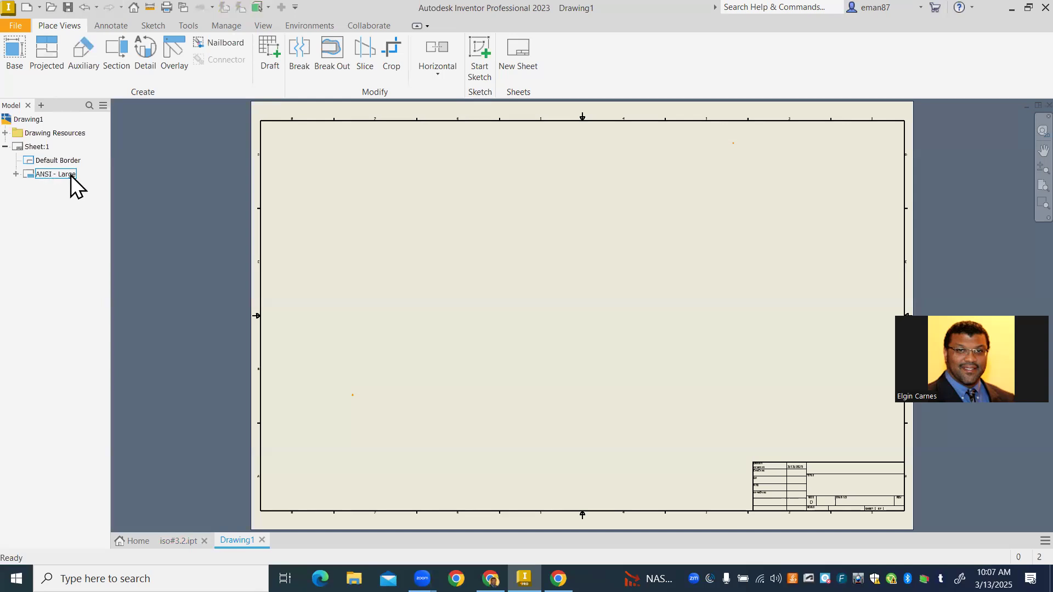
- Delete the ANSI - Large title block from the sheet and set the sheet size to A
{"action": "right_click", "coordinate": [53, 175]}
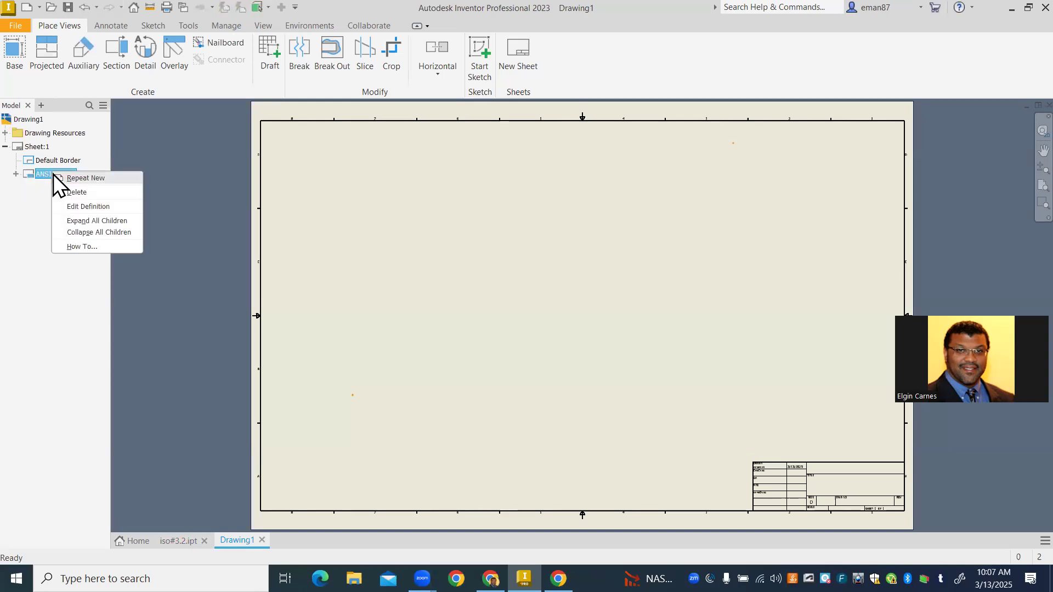
{"action": "left_click", "coordinate": [77, 193]}
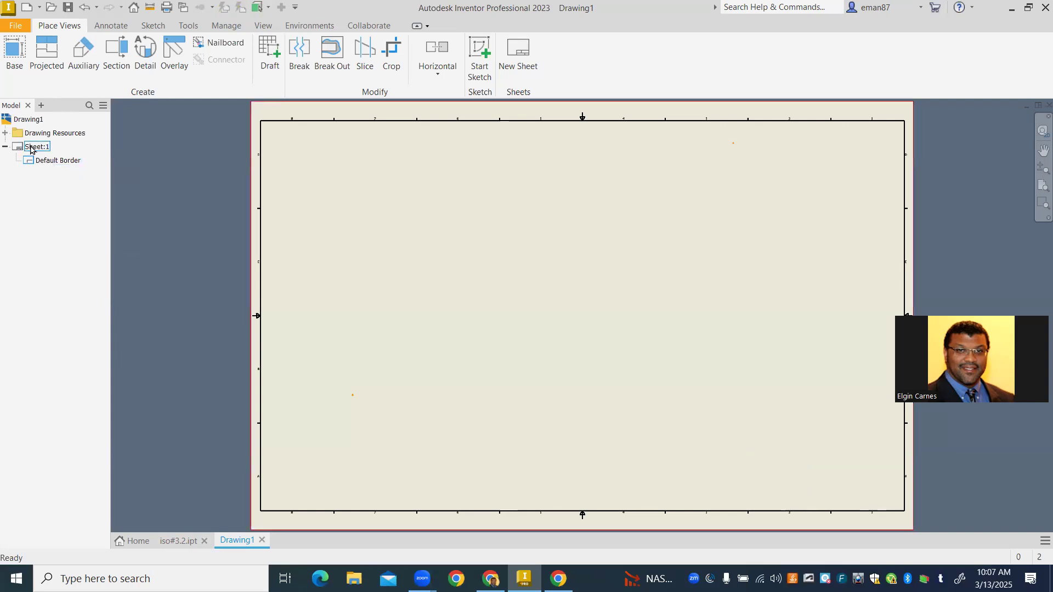
{"action": "right_click", "coordinate": [32, 149]}
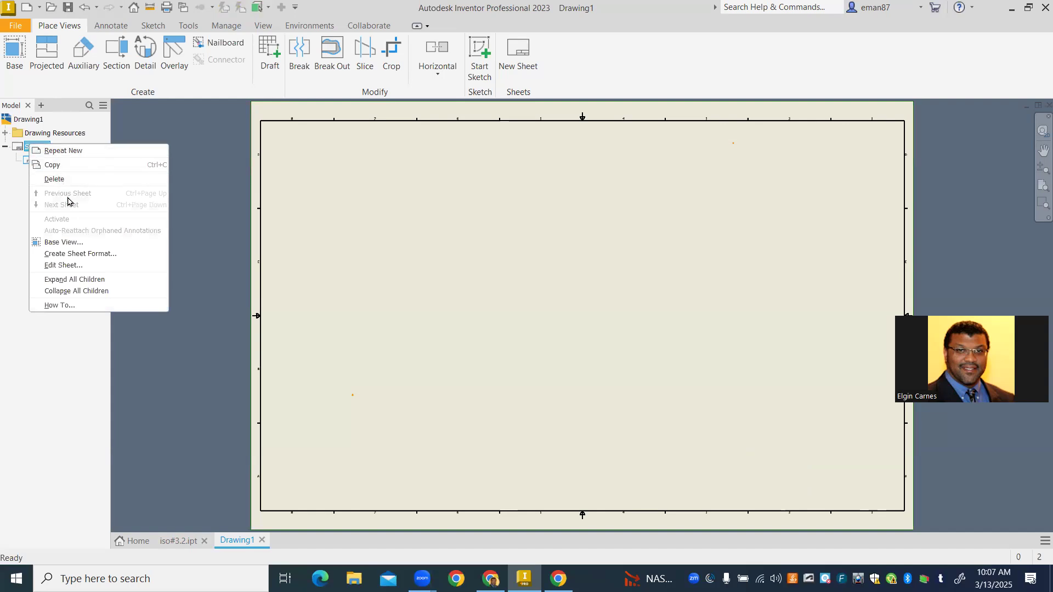
{"action": "left_click", "coordinate": [63, 265]}
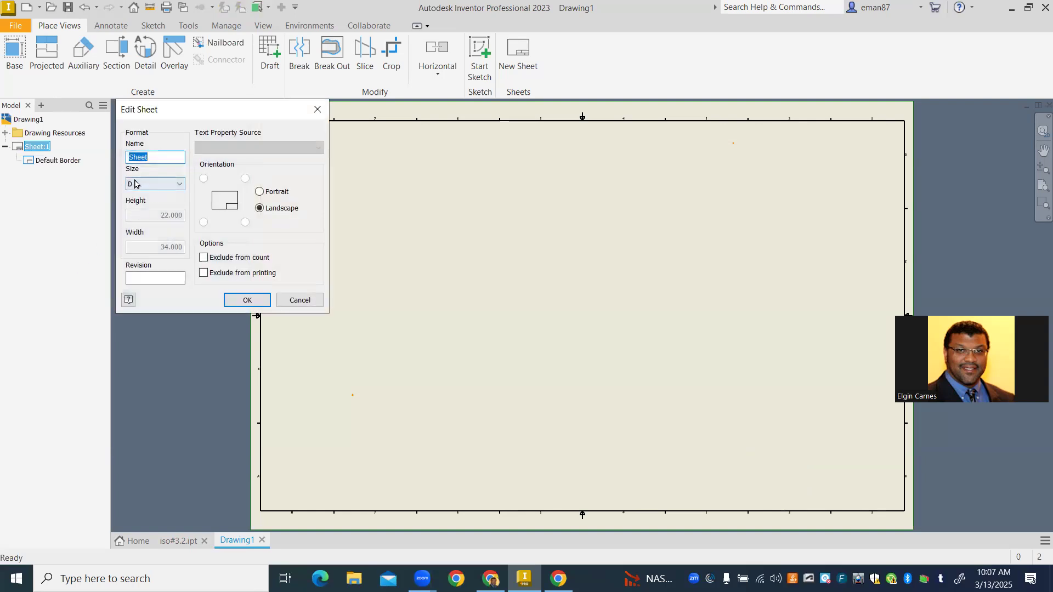
{"action": "left_click", "coordinate": [167, 188]}
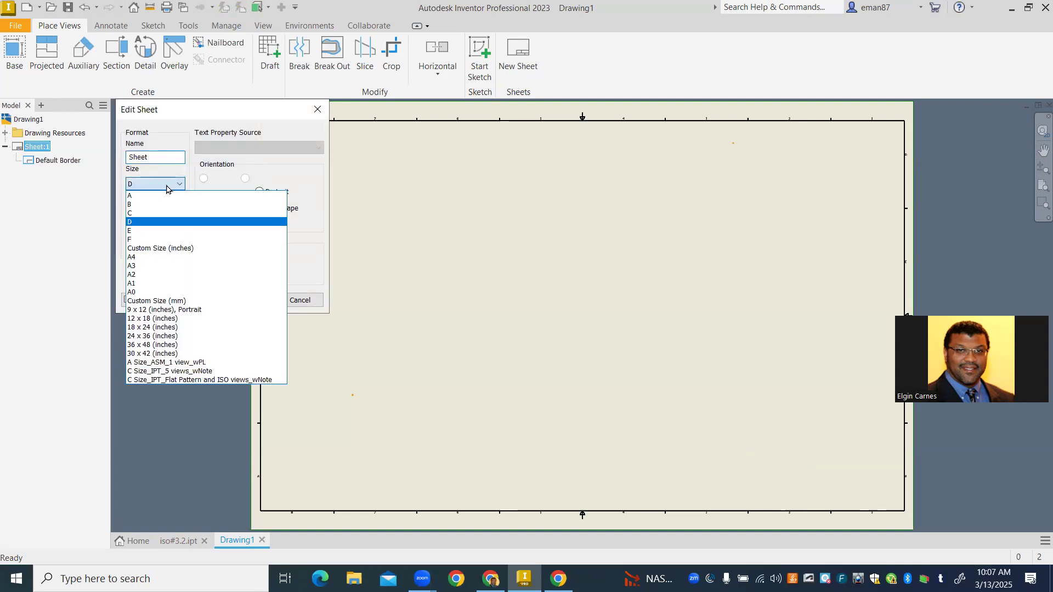
{"action": "left_click", "coordinate": [167, 197]}
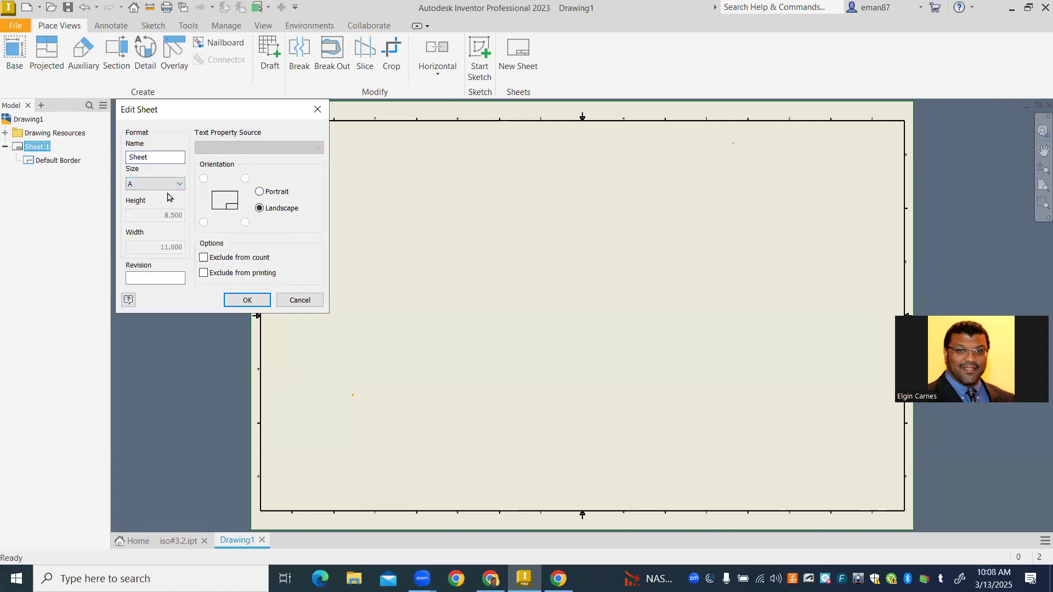
{"action": "left_click", "coordinate": [242, 301]}
- Insert the ANSI A title block on the sheet
{"action": "left_click", "coordinate": [5, 132]}
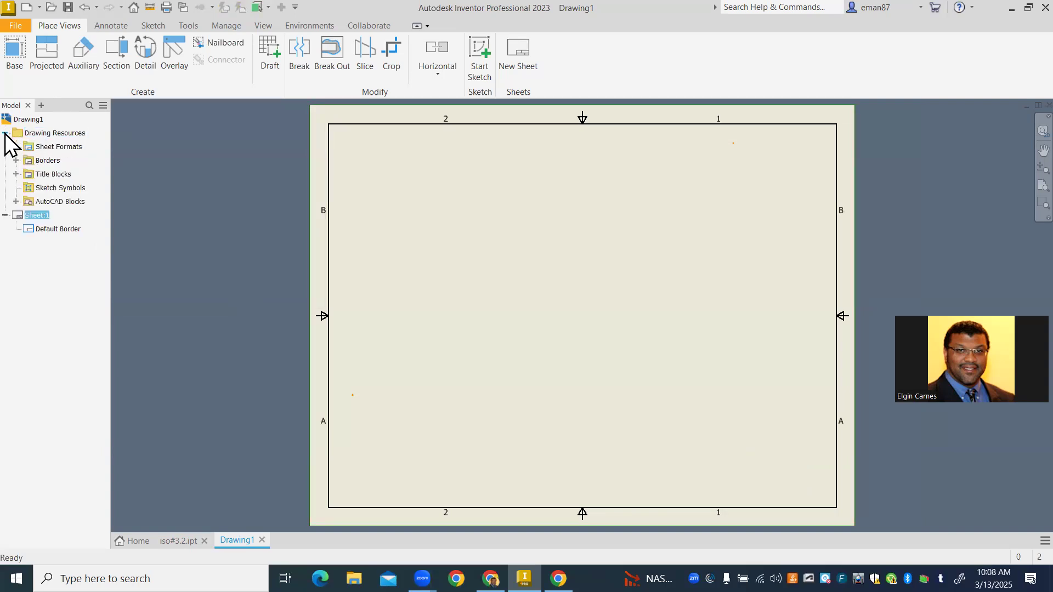
{"action": "left_click", "coordinate": [16, 174]}
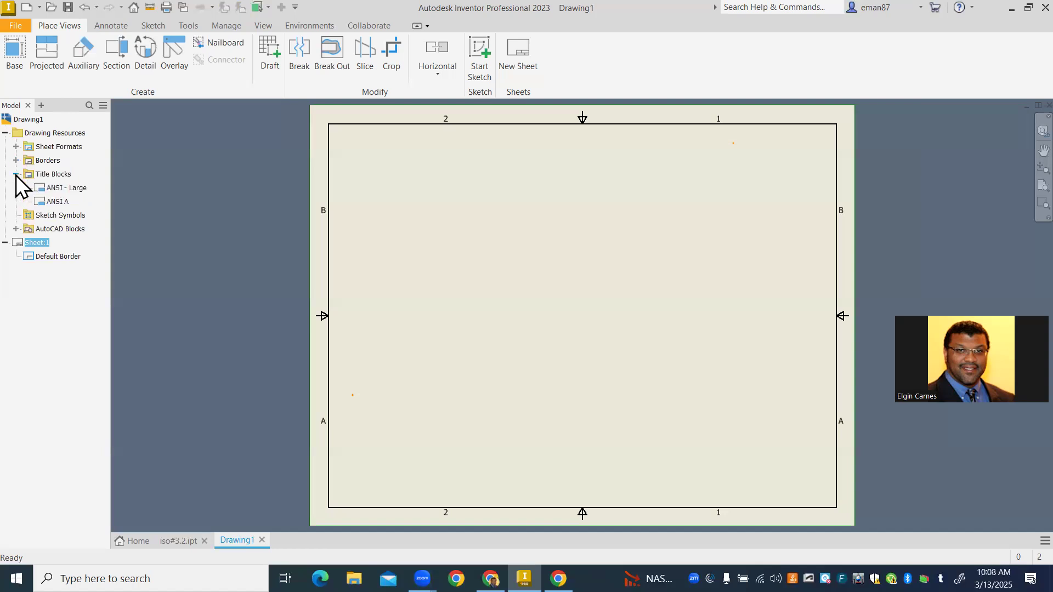
{"action": "double_click", "coordinate": [57, 201]}
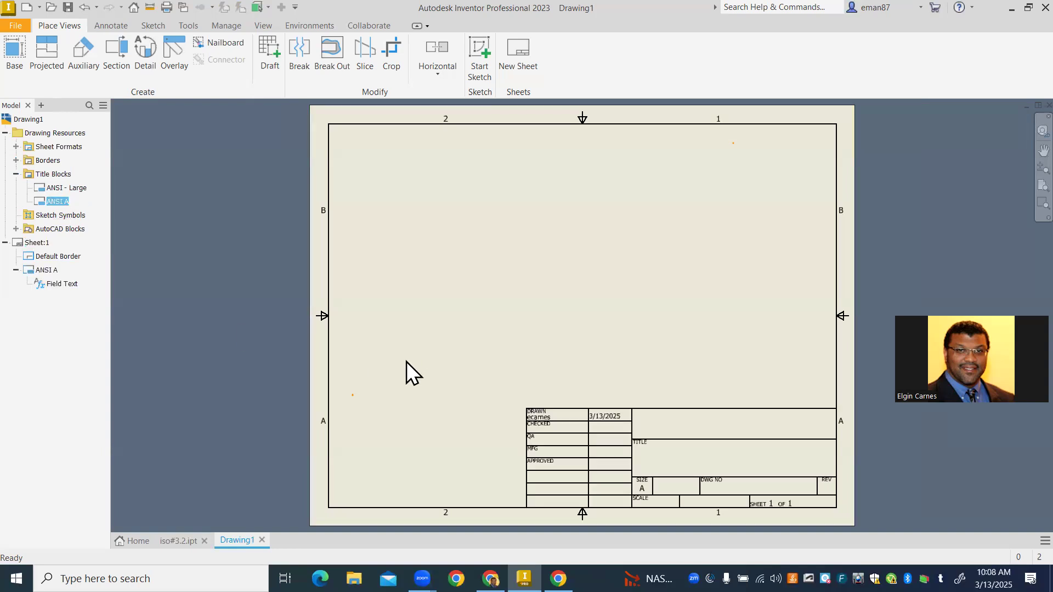
{"action": "middle_click_drag", "start_coordinate": [455, 239], "coordinate": [356, 261]}
{"action": "scroll", "coordinate": [356, 261], "scroll_direction": "down", "scroll_amount": 1}
{"action": "scroll", "coordinate": [378, 272], "scroll_direction": "up", "scroll_amount": 4}
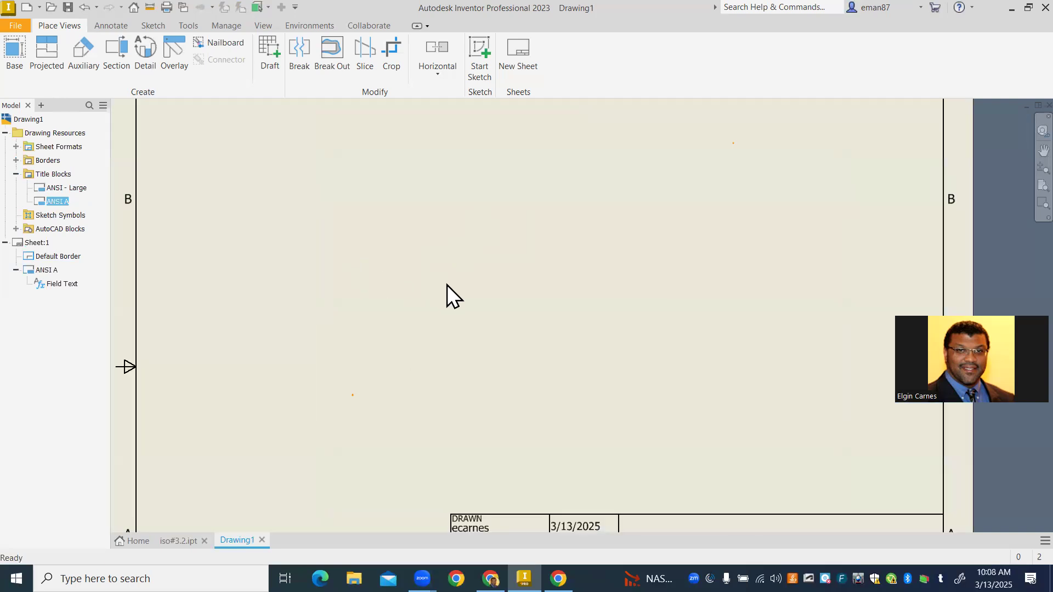
{"action": "scroll", "coordinate": [446, 285], "scroll_direction": "down", "scroll_amount": 3}
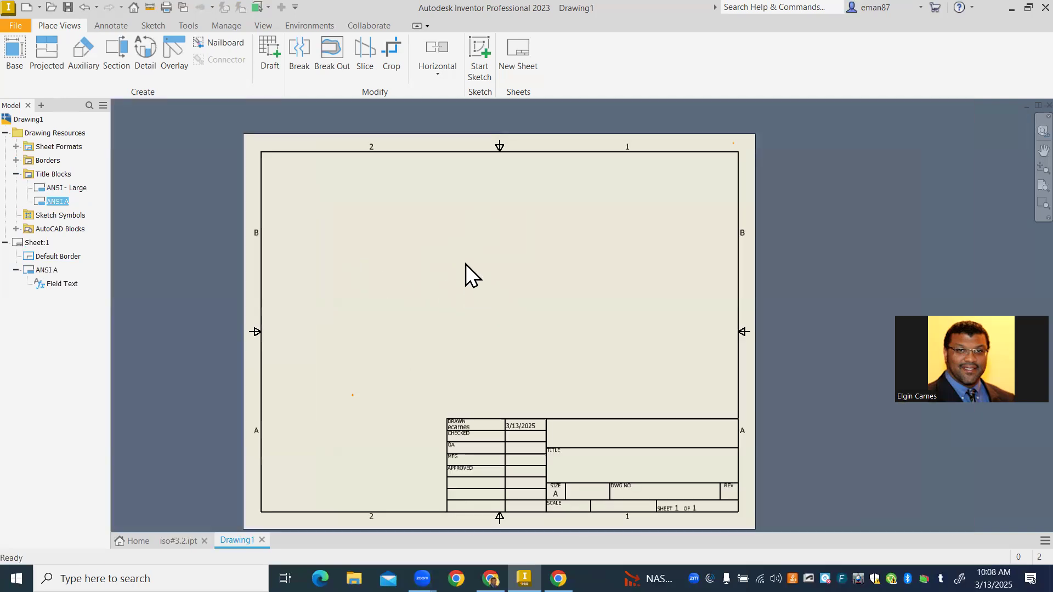
- Start a base view of iso#3.2 at scale 1 / 2, with its label shown and the view identifier FRONT
{"action": "left_click", "coordinate": [19, 51]}
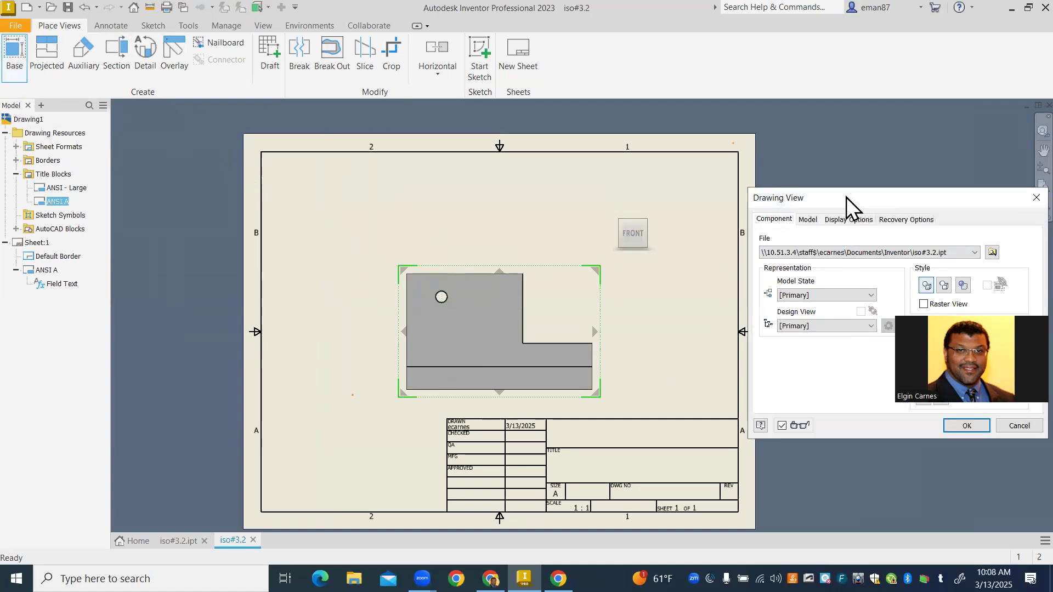
{"action": "left_click_drag", "start_coordinate": [847, 197], "coordinate": [145, 127]}
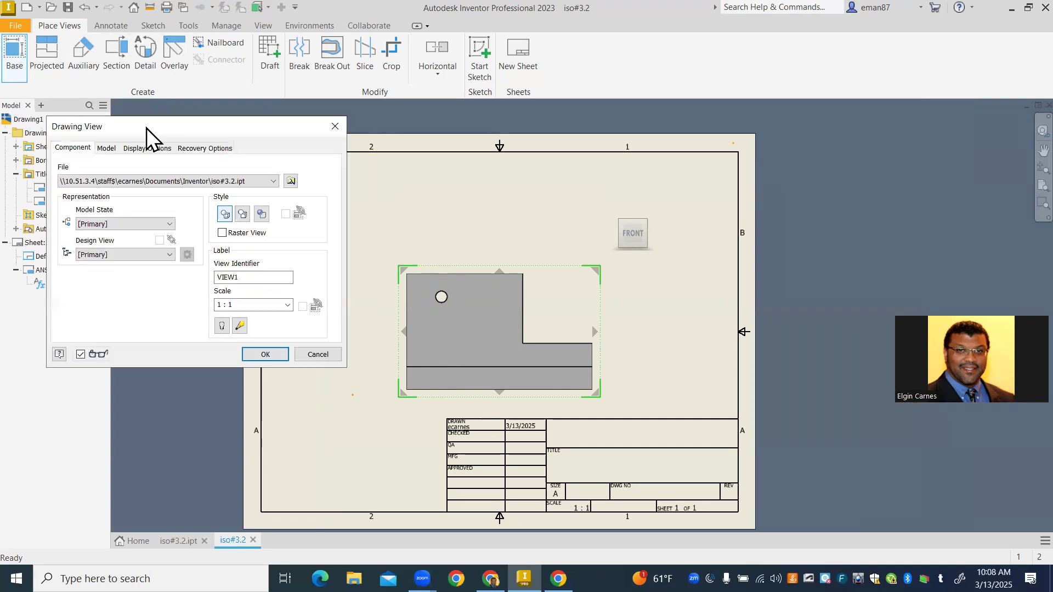
{"action": "left_click", "coordinate": [288, 306]}
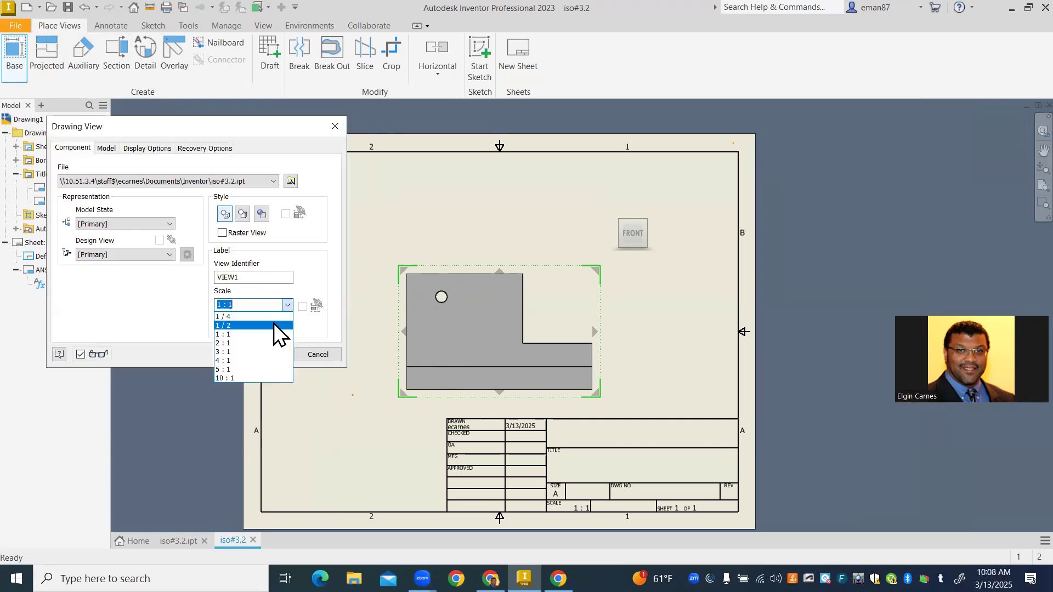
{"action": "left_click", "coordinate": [274, 325]}
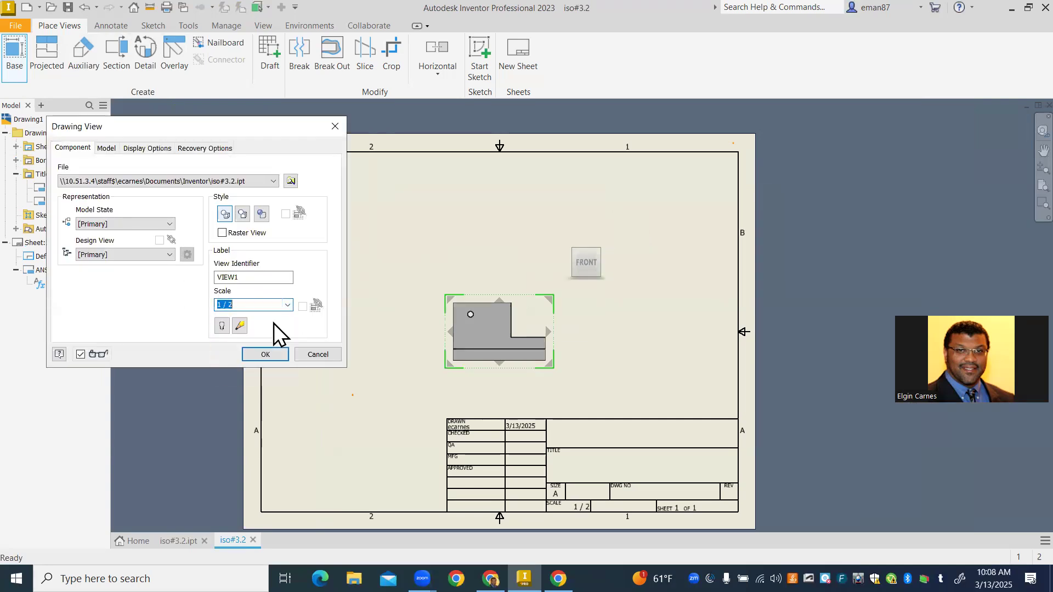
{"action": "left_click", "coordinate": [222, 327]}
{"action": "left_click_drag", "start_coordinate": [245, 279], "coordinate": [196, 263]}
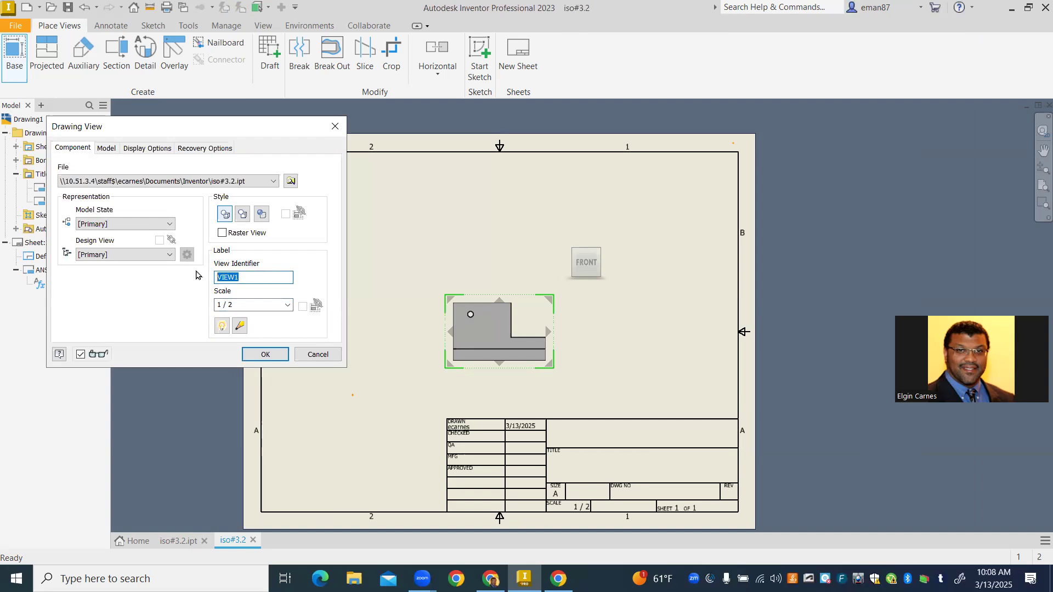
{"action": "type", "text": "FRONT"}
- Project the top, right-side and isometric views from the front view, and shift the front and right-side views toward the sheet's left
{"action": "left_click", "coordinate": [483, 225]}
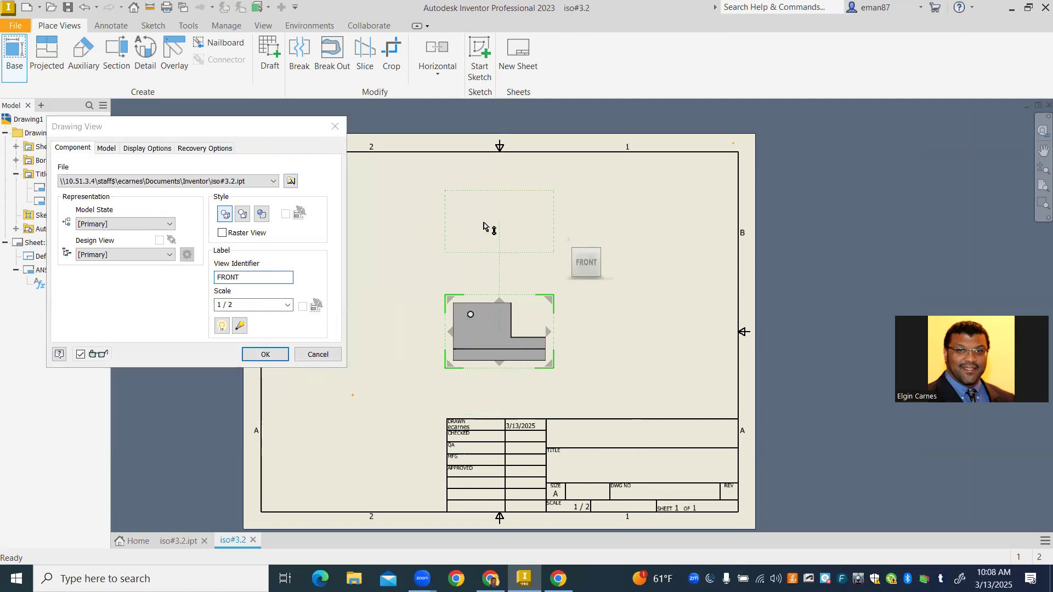
{"action": "left_click", "coordinate": [636, 344]}
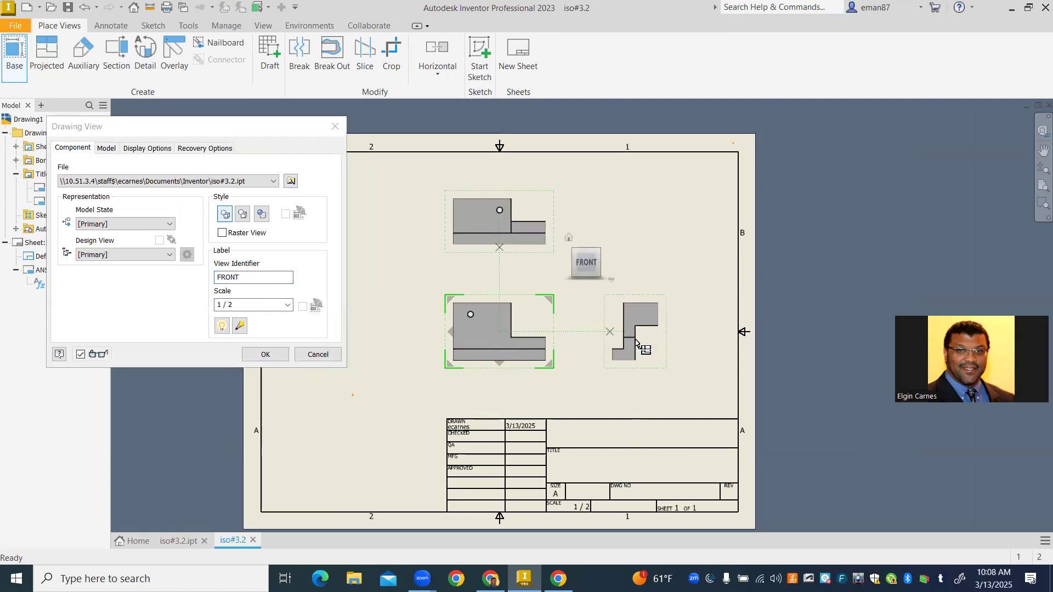
{"action": "left_click", "coordinate": [672, 218]}
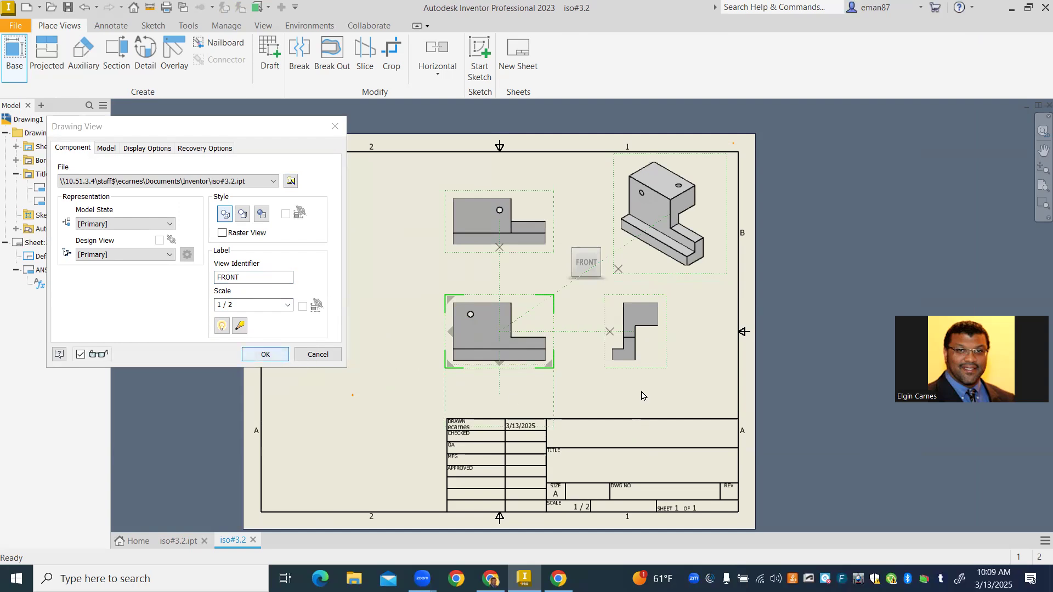
{"action": "left_click", "coordinate": [282, 355]}
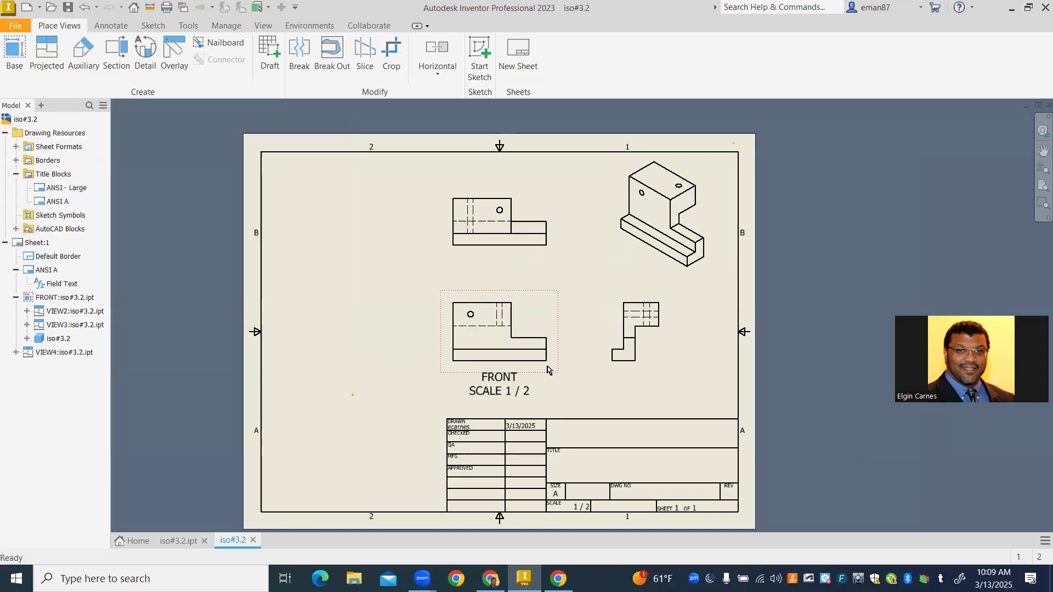
{"action": "left_click_drag", "start_coordinate": [440, 321], "coordinate": [340, 322]}
{"action": "left_click_drag", "start_coordinate": [615, 335], "coordinate": [551, 340]}
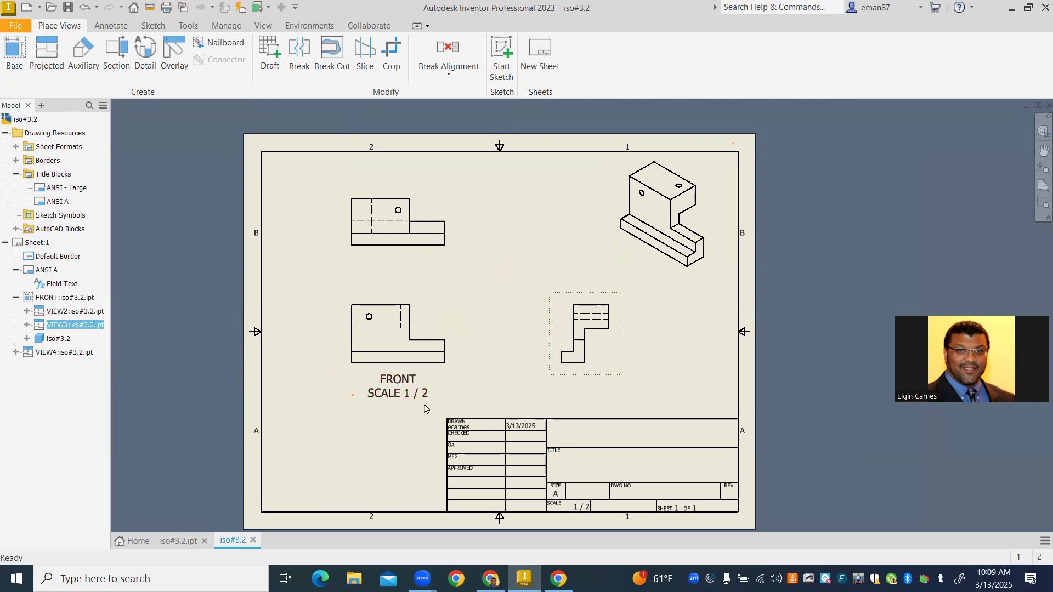
- Set the Label Text (ANSI) style to bold with a text height of 0.100 in and save it
{"action": "right_click", "coordinate": [395, 400]}
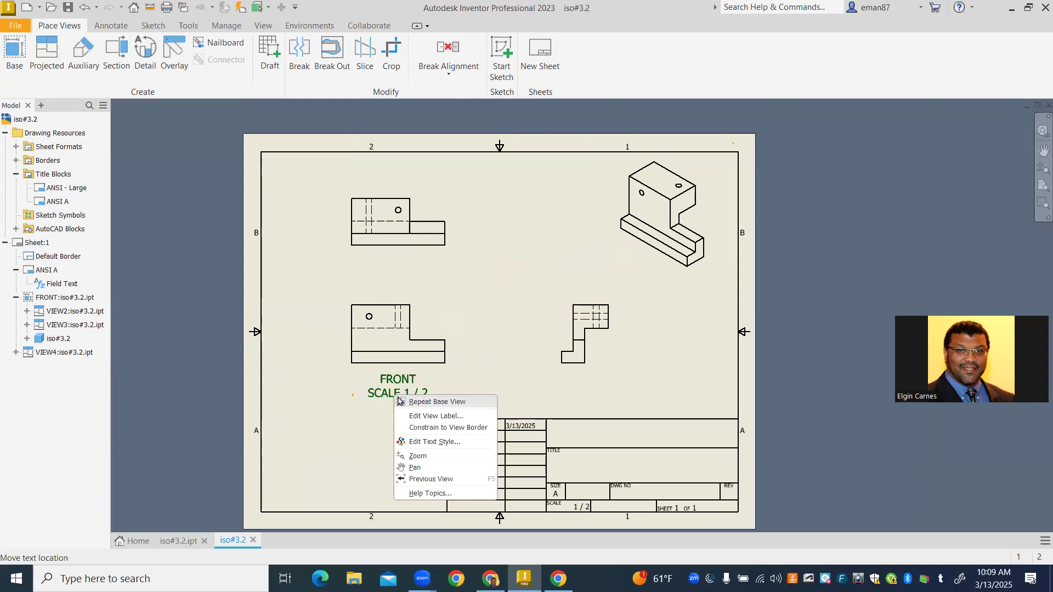
{"action": "left_click", "coordinate": [444, 442]}
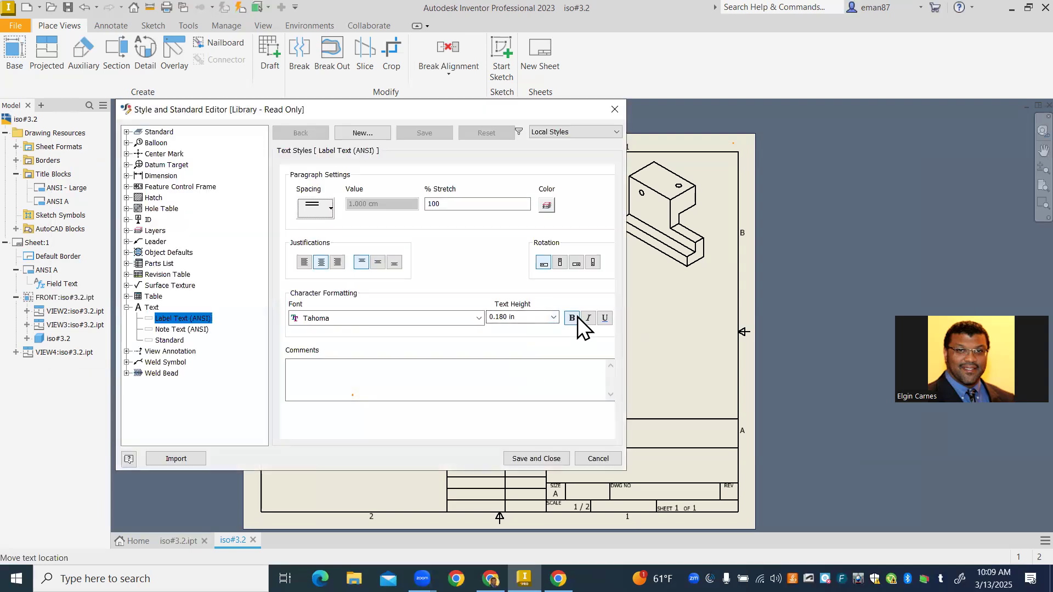
{"action": "left_click", "coordinate": [576, 318]}
{"action": "left_click", "coordinate": [551, 317]}
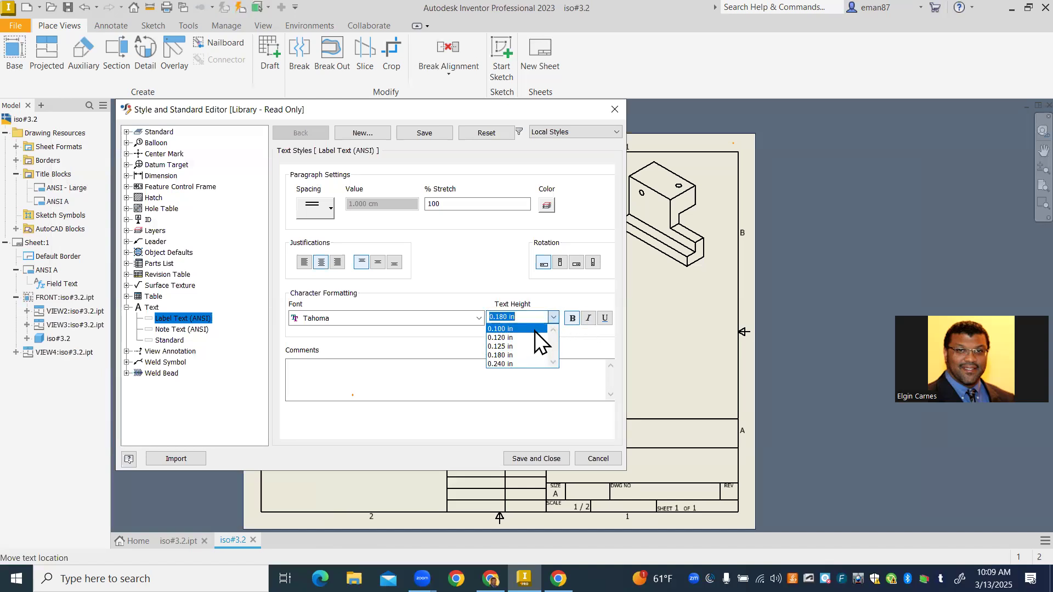
{"action": "left_click", "coordinate": [535, 331]}
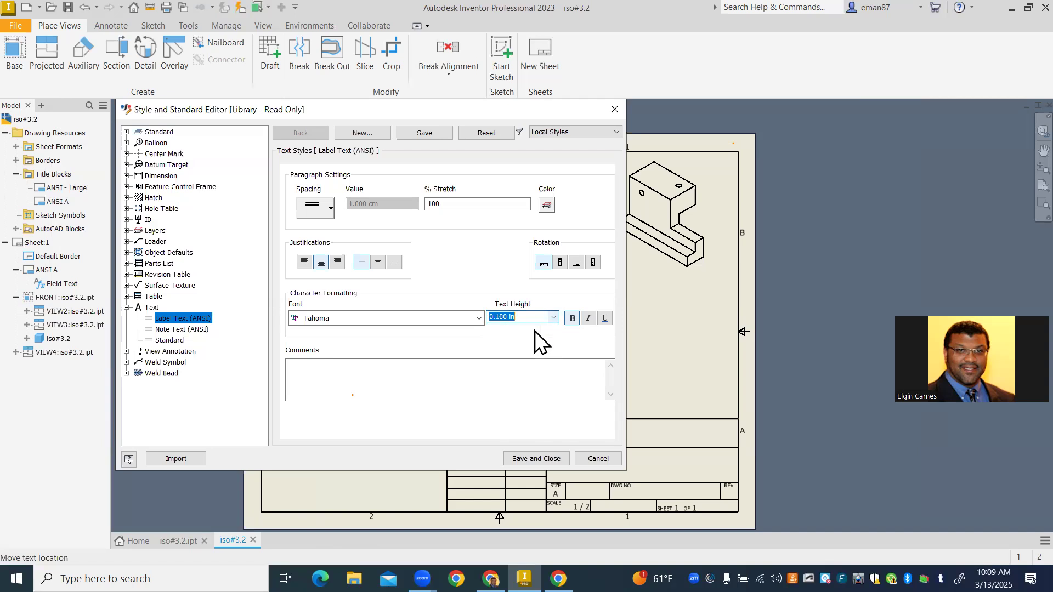
{"action": "left_click", "coordinate": [542, 459]}
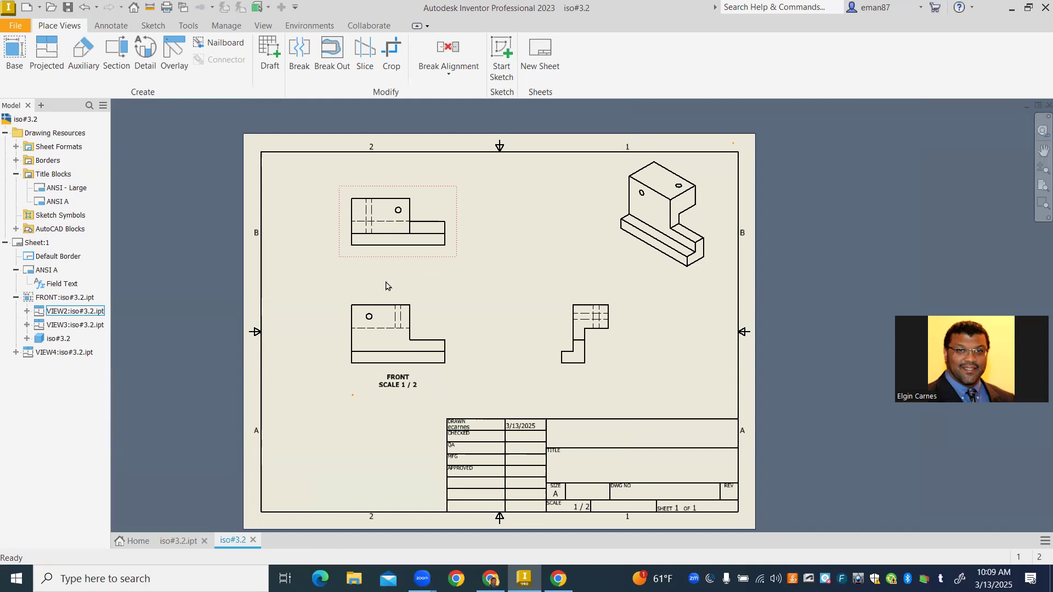
- Name the upper projected view TOP, show its label, and place the label above the view
{"action": "double_click", "coordinate": [418, 262]}
{"action": "double_click", "coordinate": [252, 277]}
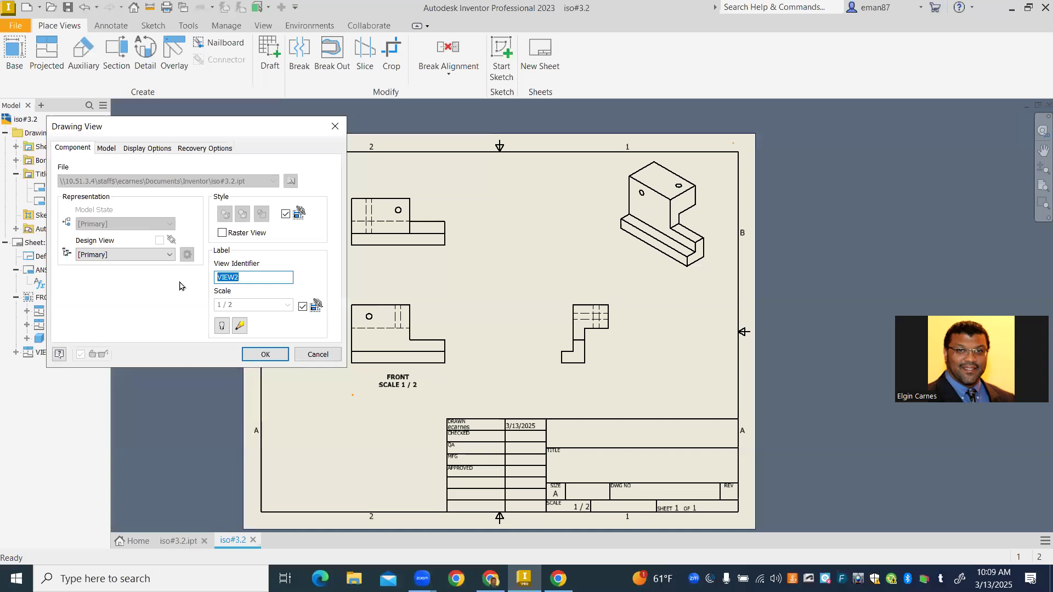
{"action": "type", "text": "TOP"}
{"action": "left_click", "coordinate": [222, 325]}
{"action": "left_click", "coordinate": [266, 355]}
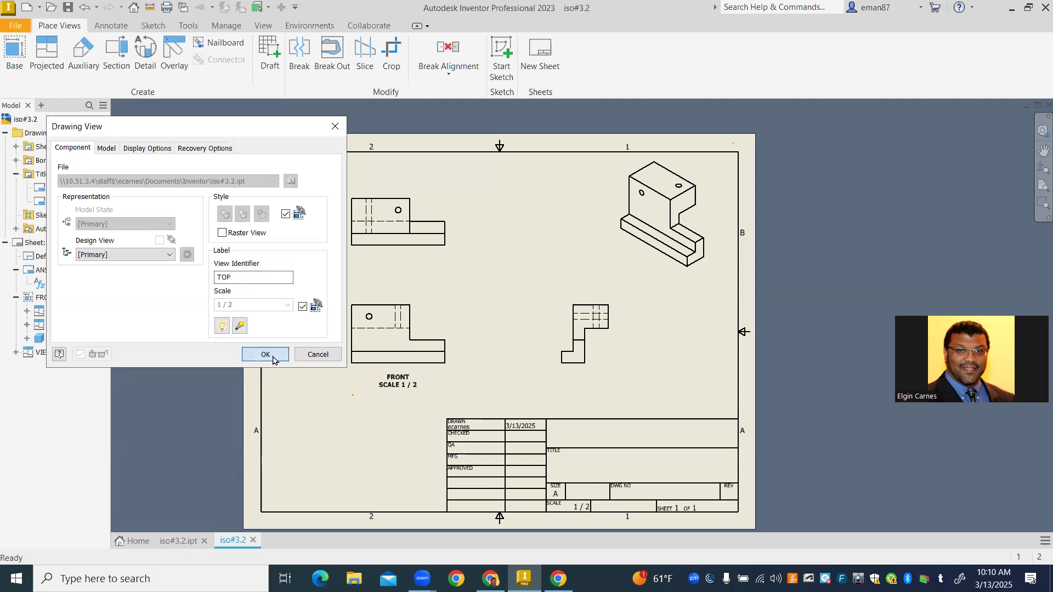
{"action": "left_click_drag", "start_coordinate": [387, 263], "coordinate": [373, 168]}
- Name the right-side view R,SIDE and show its label
{"action": "double_click", "coordinate": [557, 334]}
{"action": "left_click", "coordinate": [275, 277]}
{"action": "double_click", "coordinate": [243, 275]}
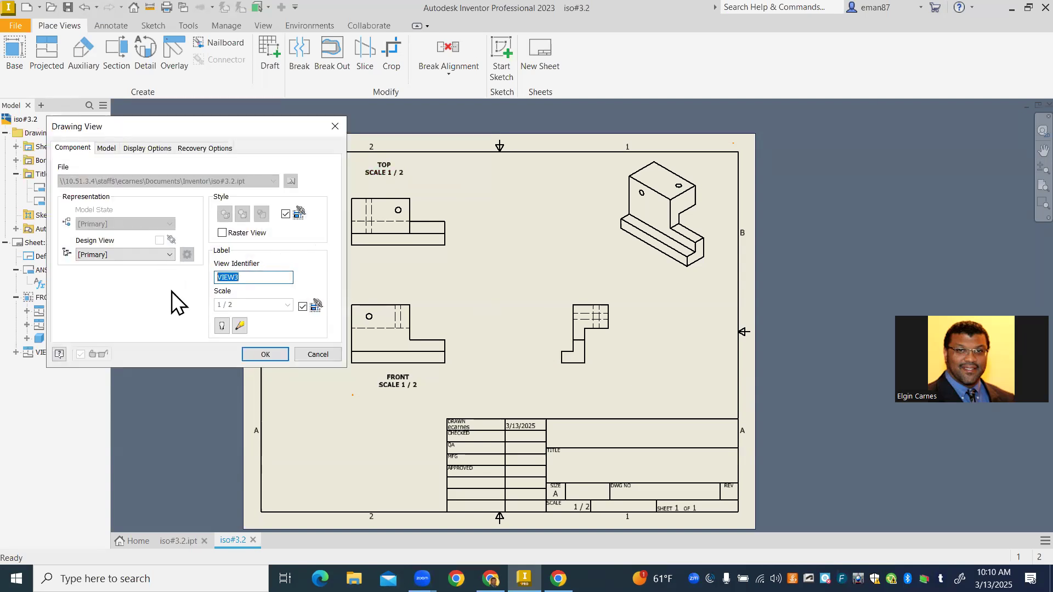
{"action": "type", "text": "R,SIDE"}
{"action": "left_click", "coordinate": [223, 326]}
{"action": "left_click", "coordinate": [264, 356]}
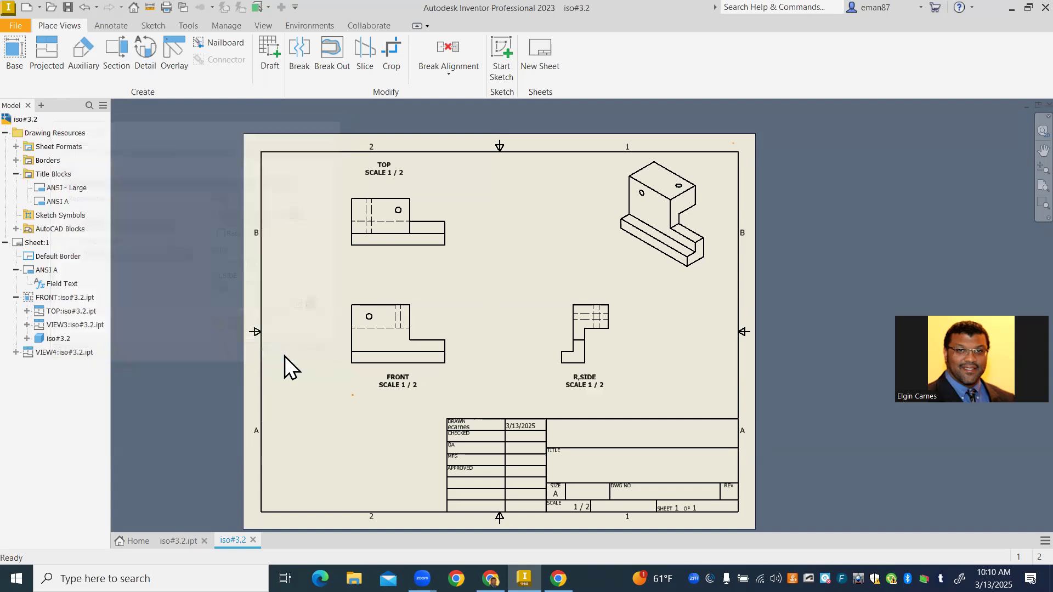
- Name the isometric view ISOMETRIC and show its label
{"action": "double_click", "coordinate": [664, 274]}
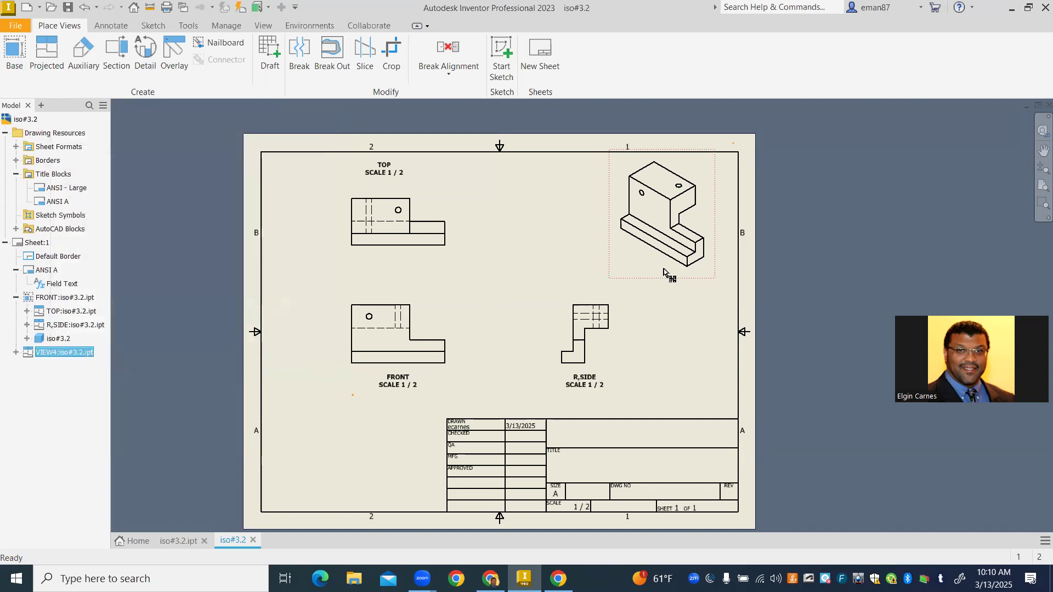
{"action": "left_click_drag", "start_coordinate": [252, 277], "coordinate": [164, 276]}
{"action": "type", "text": "ISOMETRIC"}
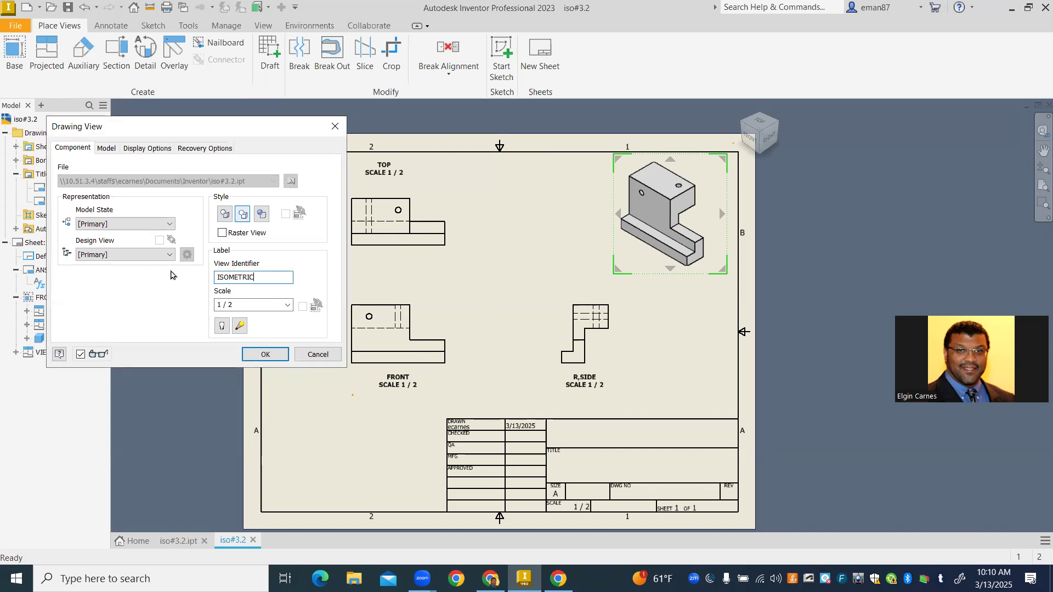
{"action": "left_click", "coordinate": [222, 326]}
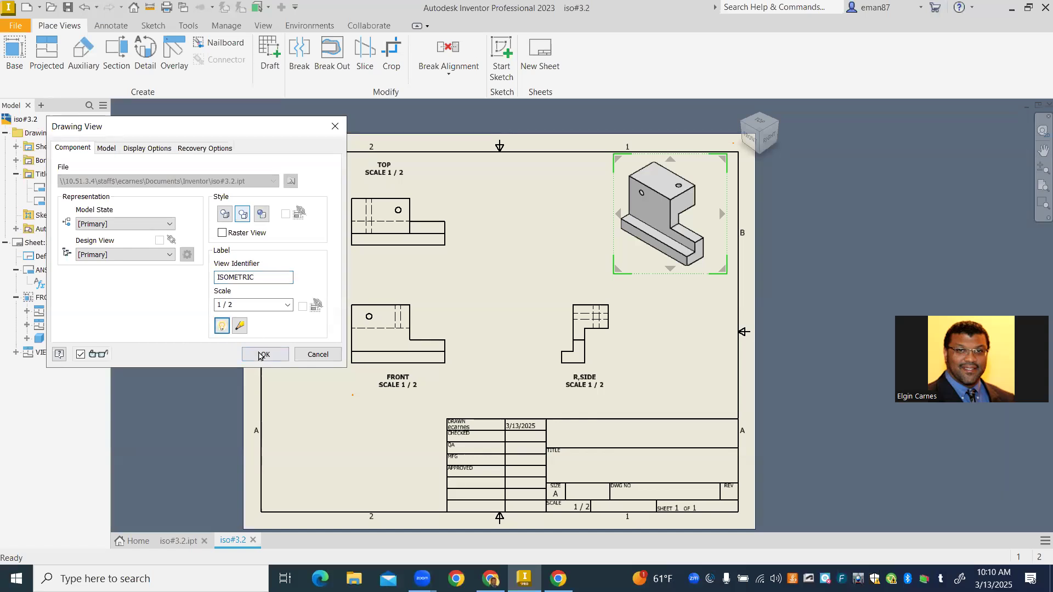
{"action": "left_click", "coordinate": [262, 354]}
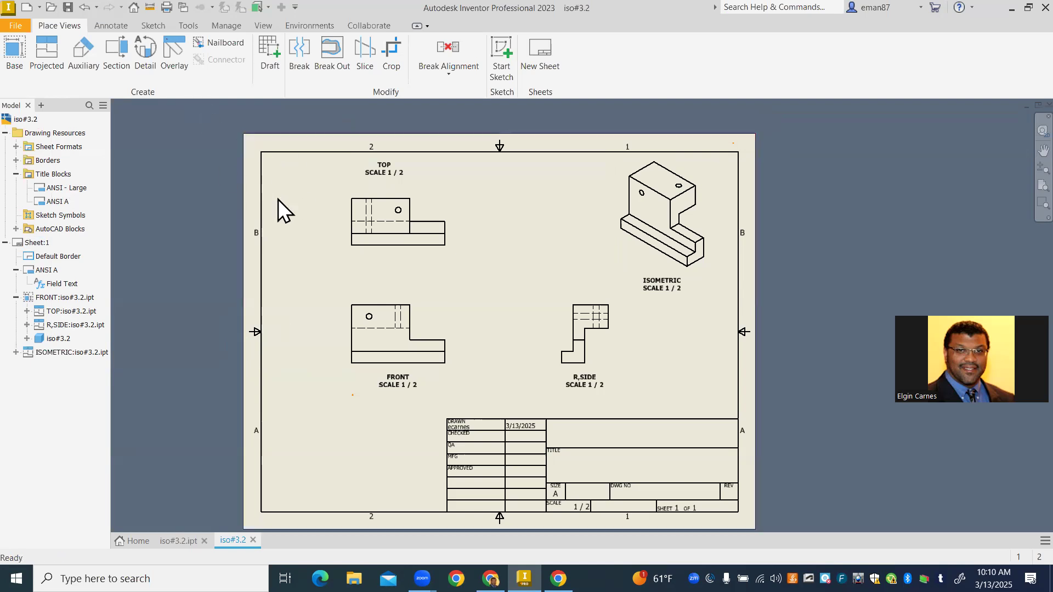
- Dimension the overall width and the upper block's width above the front view, with the overall dimension outermost
{"action": "left_click", "coordinate": [111, 26]}
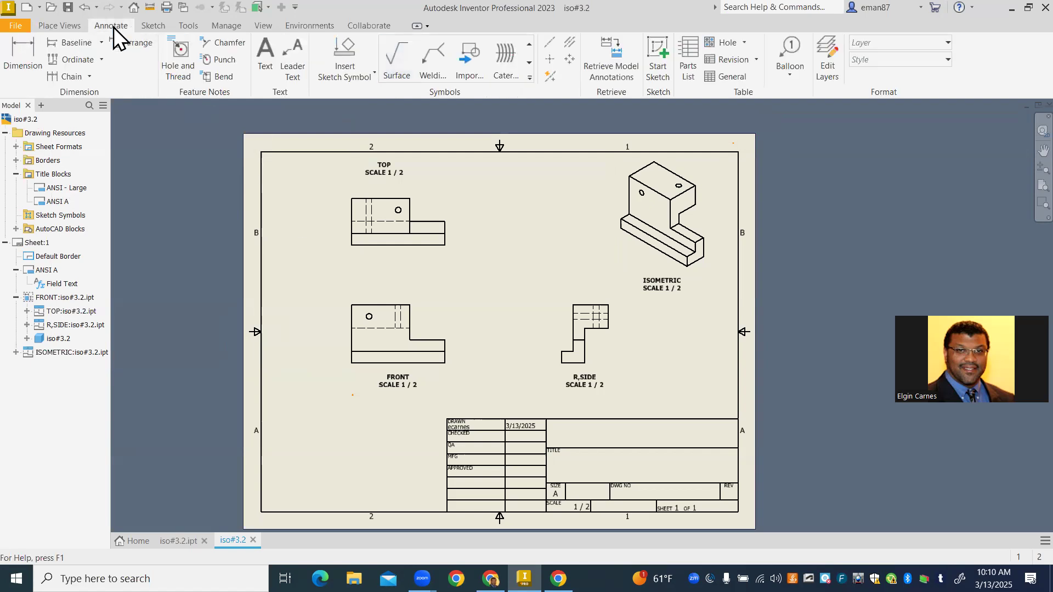
{"action": "left_click", "coordinate": [11, 57]}
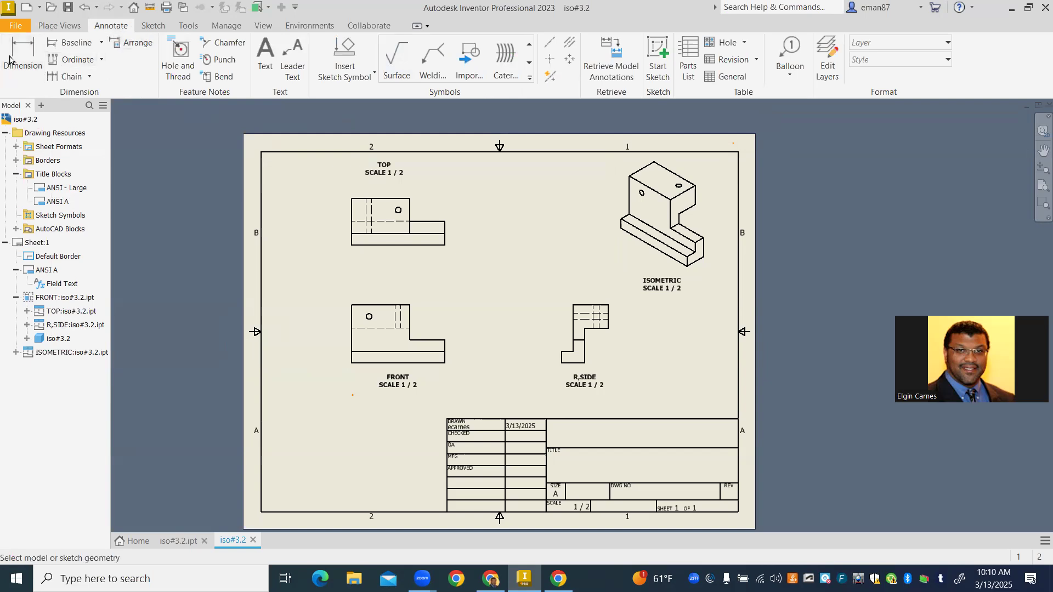
{"action": "scroll", "coordinate": [385, 310], "scroll_direction": "up", "scroll_amount": 2}
{"action": "scroll", "coordinate": [382, 305], "scroll_direction": "down", "scroll_amount": 5}
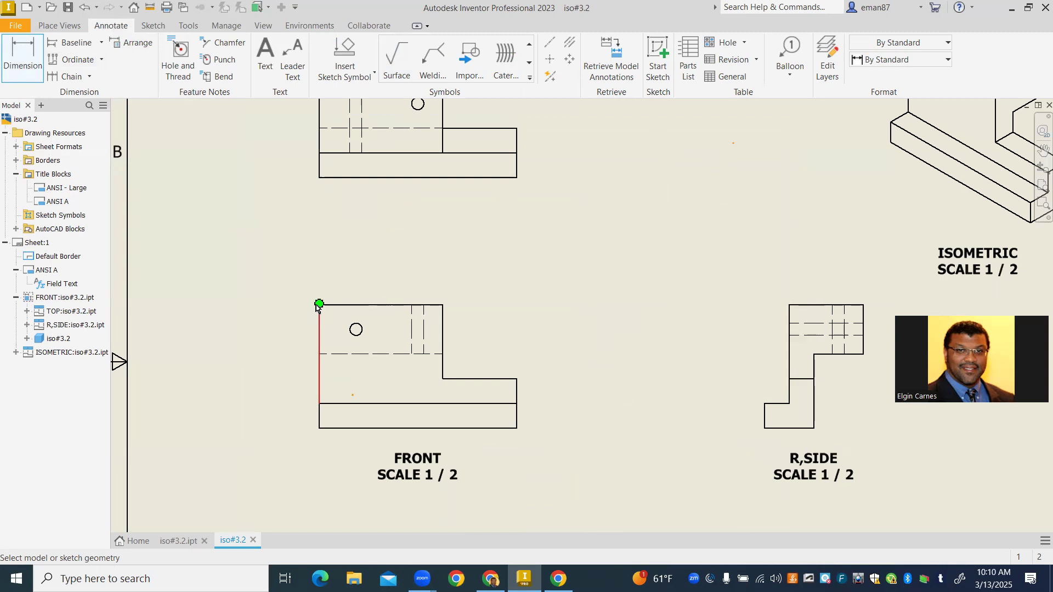
{"action": "left_click", "coordinate": [364, 428]}
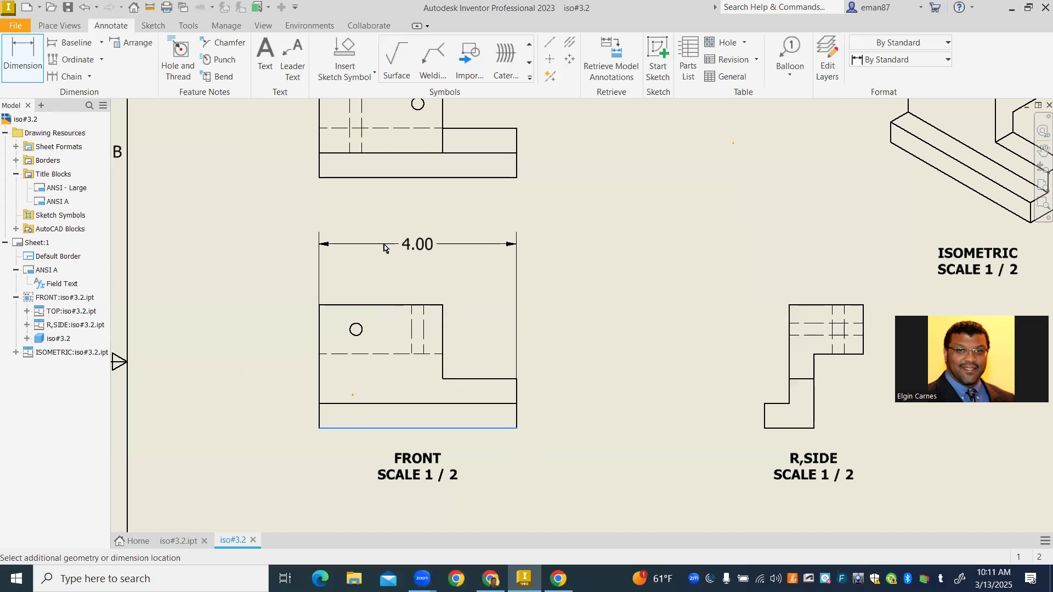
{"action": "left_click", "coordinate": [384, 245]}
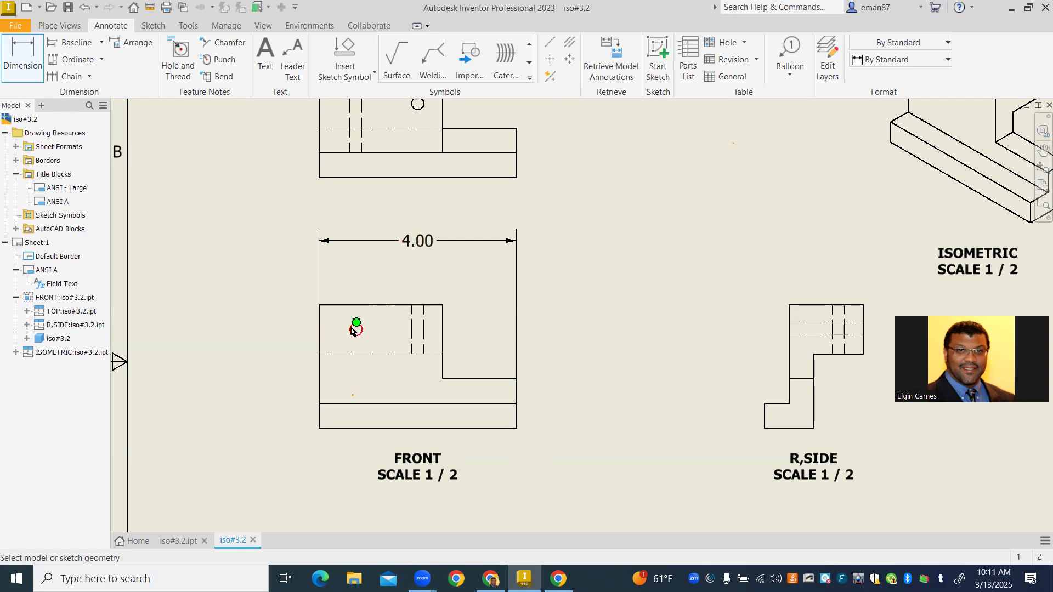
{"action": "left_click", "coordinate": [442, 304]}
{"action": "left_click", "coordinate": [384, 277]}
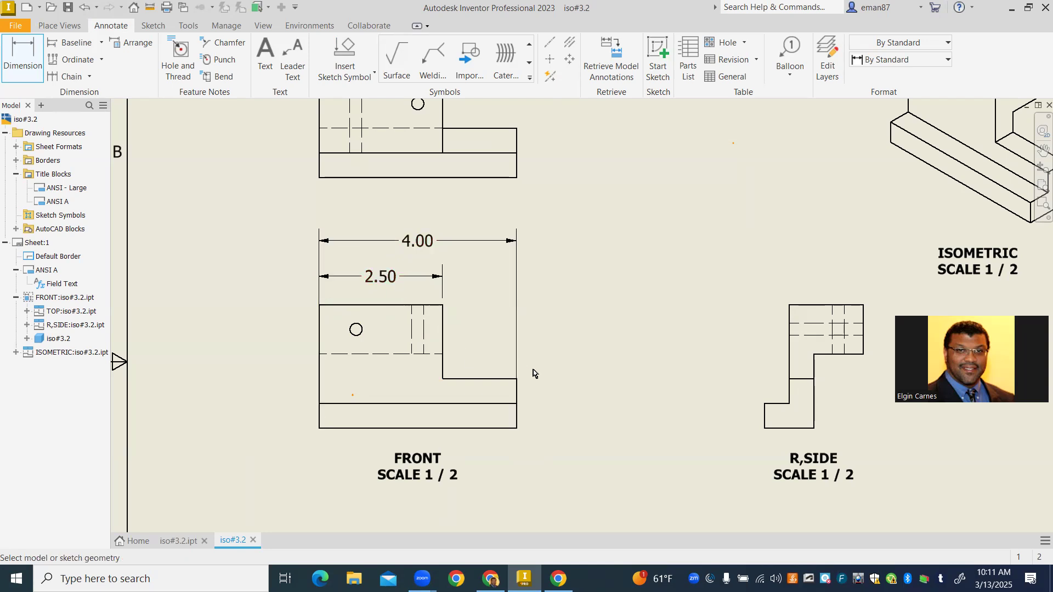
- Dimension the front view's overall height to the right of the view
{"action": "left_click", "coordinate": [442, 303]}
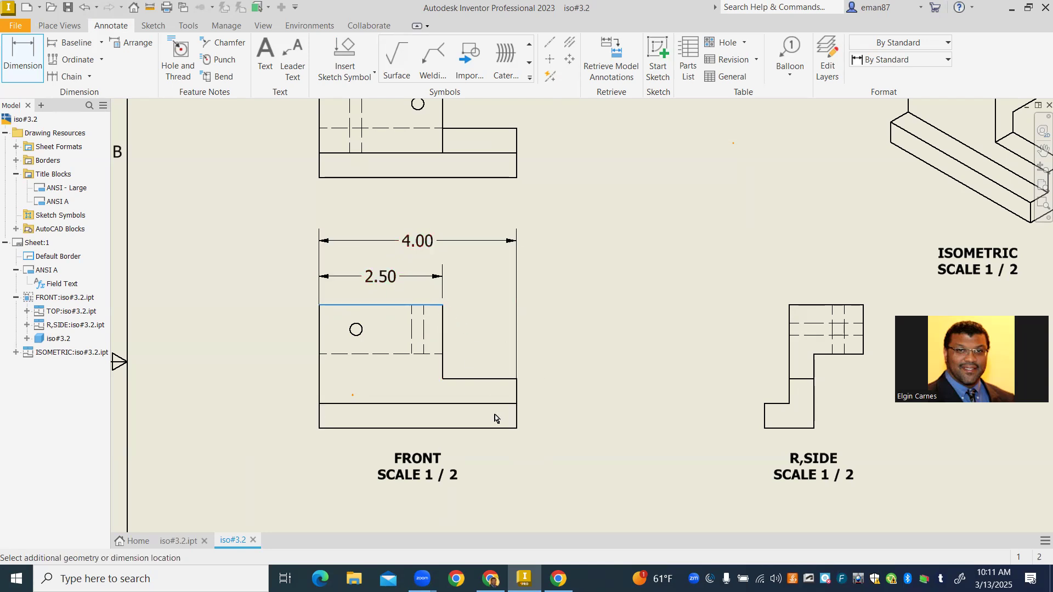
{"action": "left_click", "coordinate": [516, 428]}
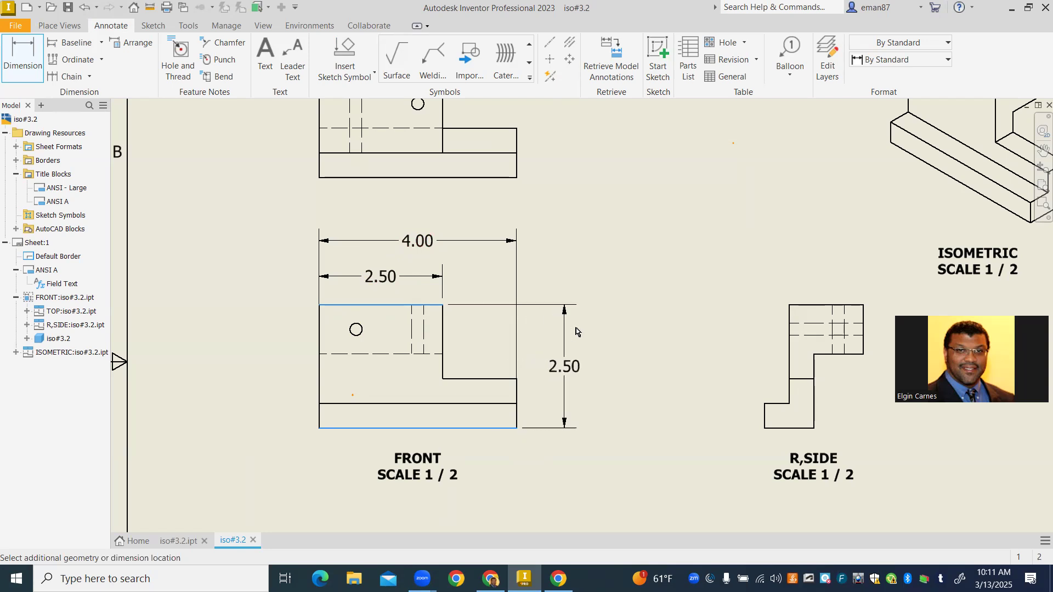
{"action": "left_click", "coordinate": [615, 331]}
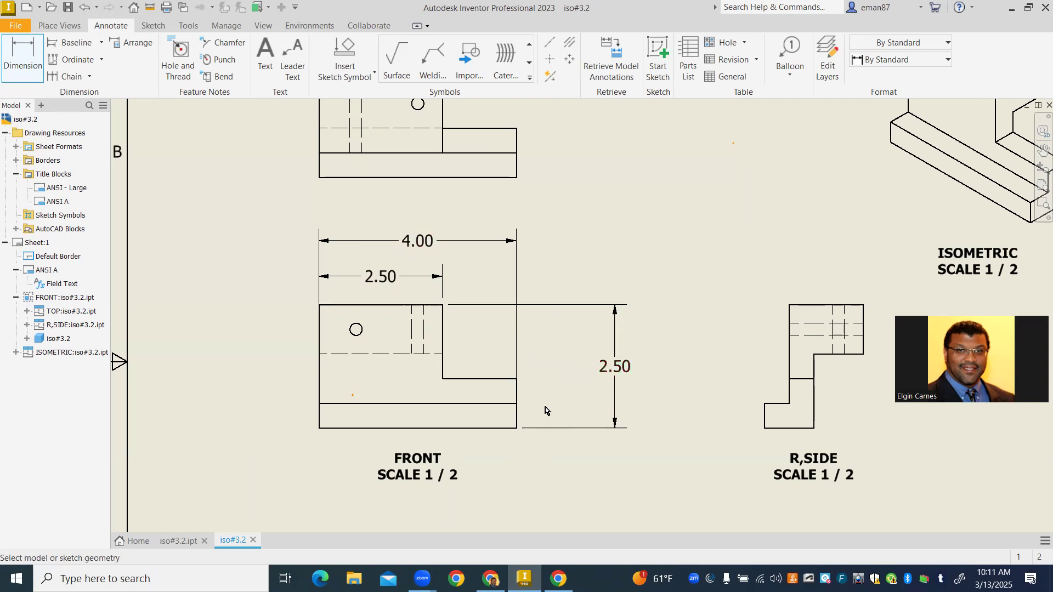
- Dimension the height of the front view's bottom ledge, placing it between the view and the overall height dimension
{"action": "left_click", "coordinate": [517, 406]}
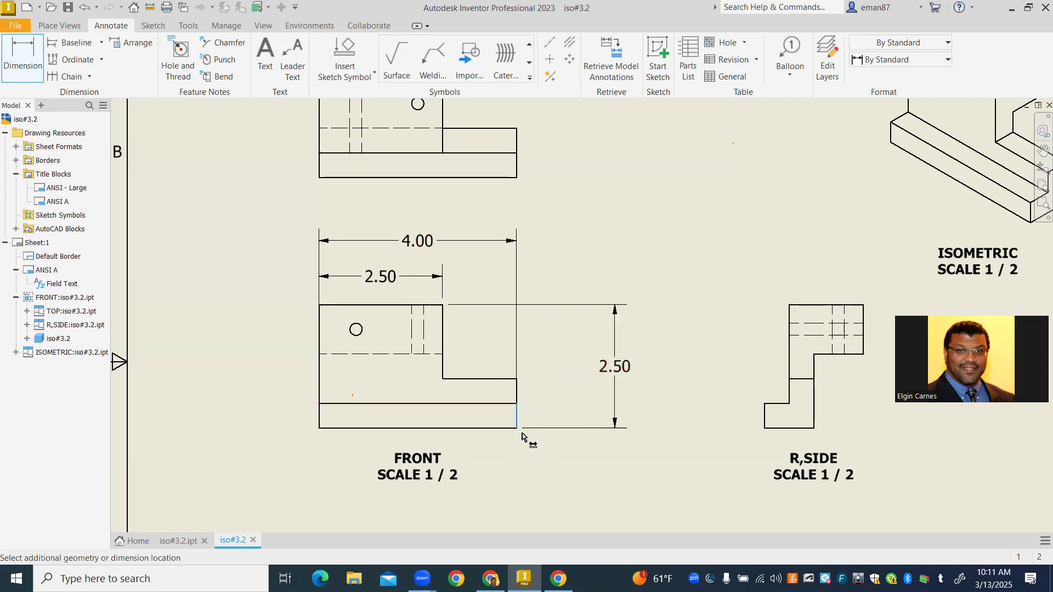
{"action": "left_click", "coordinate": [516, 428]}
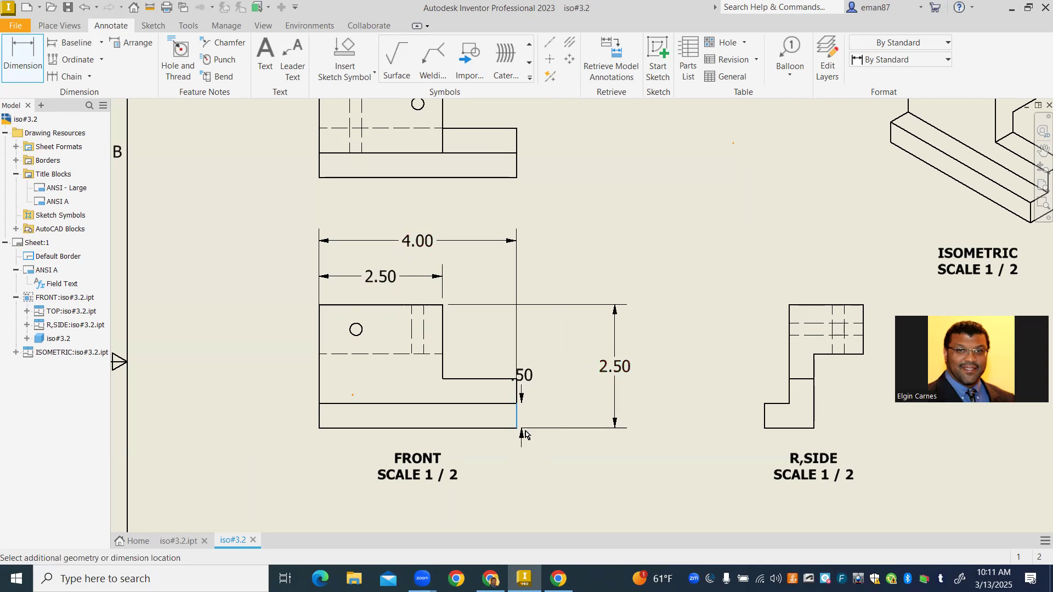
{"action": "left_click", "coordinate": [565, 433]}
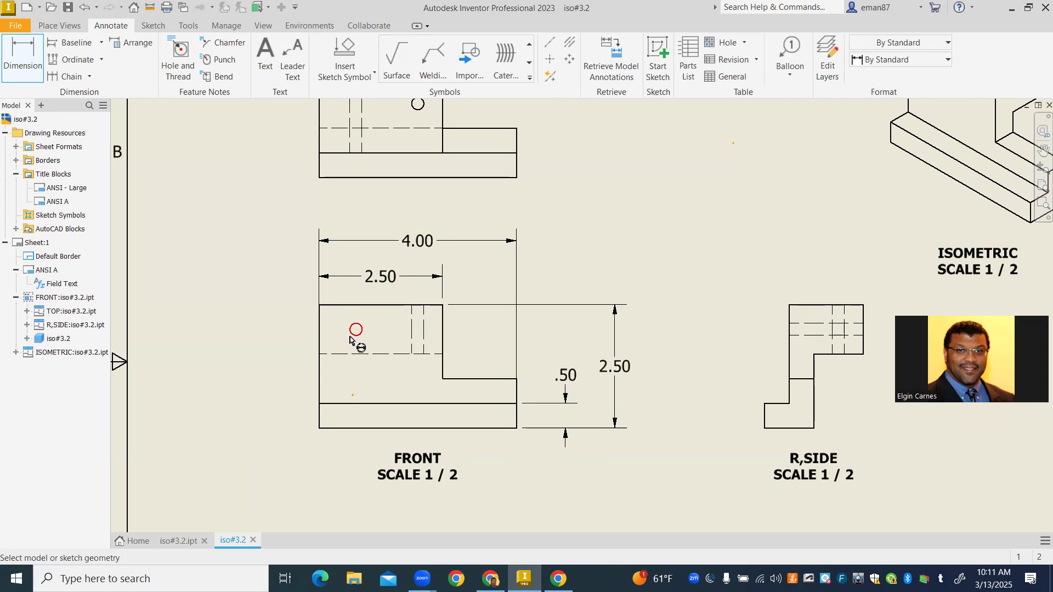
- Add center marks to the round holes in the front and top views
{"action": "left_click", "coordinate": [551, 61]}
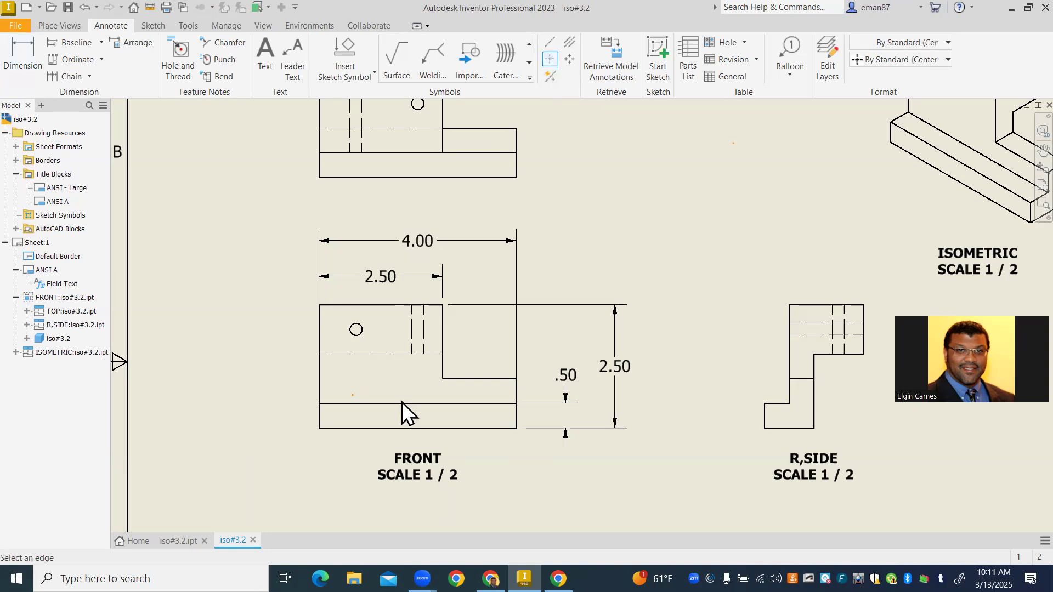
{"action": "left_click", "coordinate": [357, 331]}
{"action": "middle_click_drag", "start_coordinate": [551, 315], "coordinate": [533, 450]}
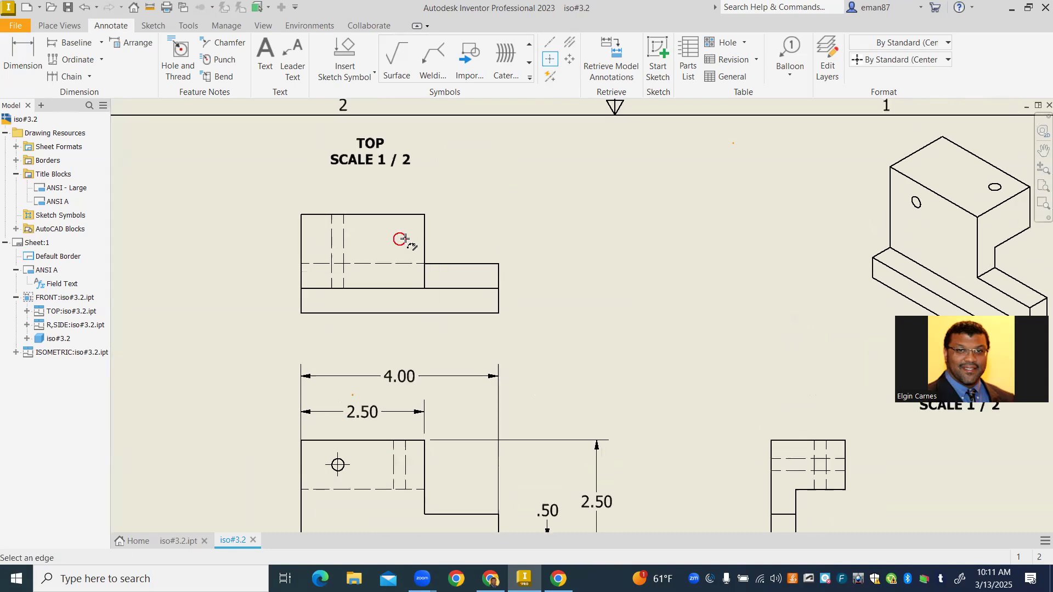
{"action": "left_click", "coordinate": [403, 240]}
{"action": "scroll", "coordinate": [515, 270], "scroll_direction": "up", "scroll_amount": 2}
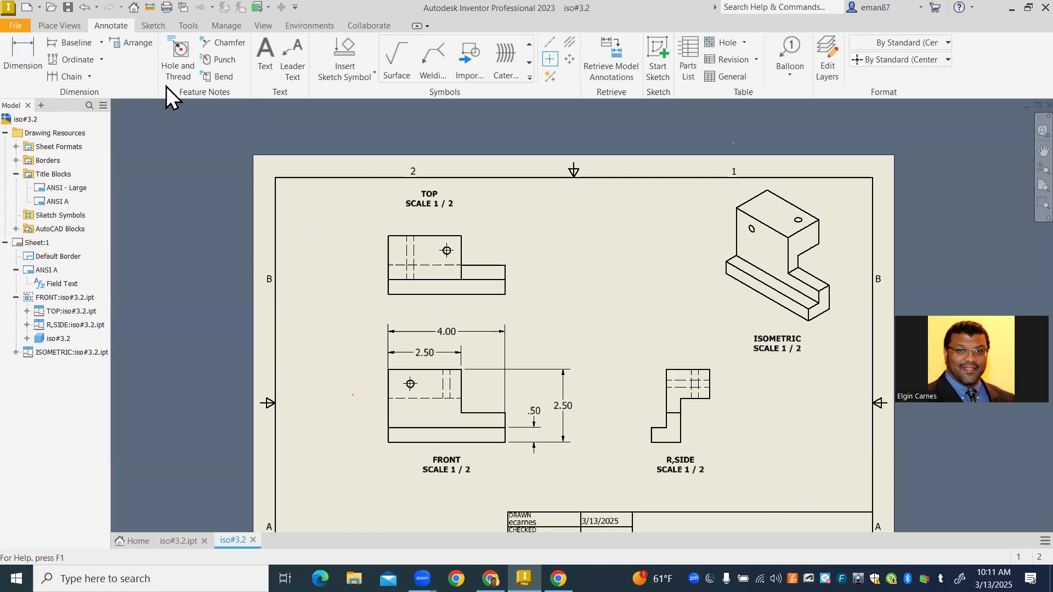
- Dimension the diameter of the front view's hole, with the leader text outside the view, up and to the left of the hole
{"action": "left_click", "coordinate": [35, 74]}
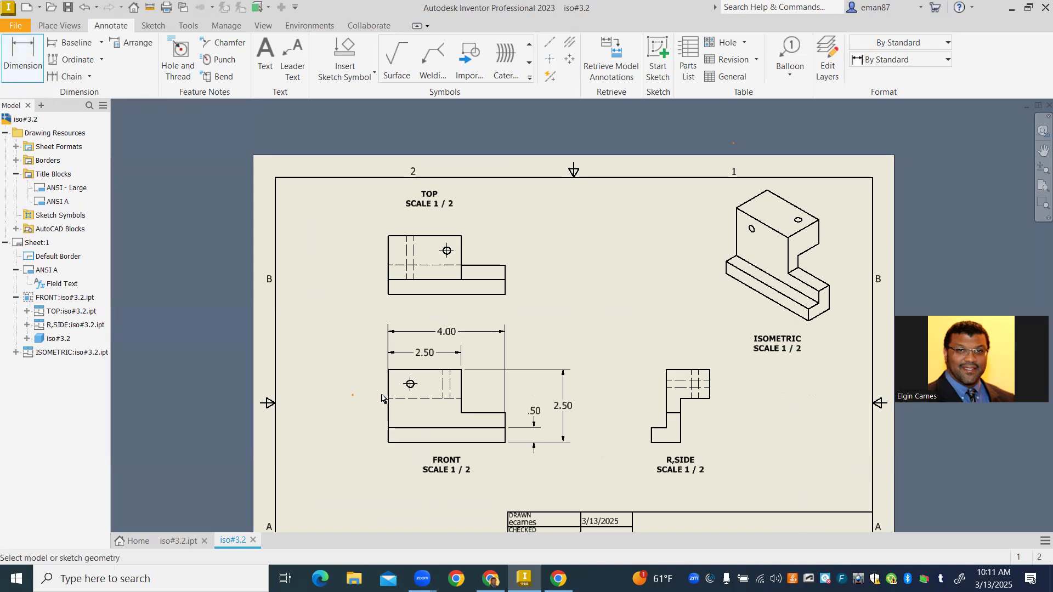
{"action": "scroll", "coordinate": [384, 398], "scroll_direction": "up", "scroll_amount": 1}
{"action": "scroll", "coordinate": [433, 390], "scroll_direction": "down", "scroll_amount": 4}
{"action": "left_click", "coordinate": [453, 379]}
{"action": "left_click", "coordinate": [361, 309]}
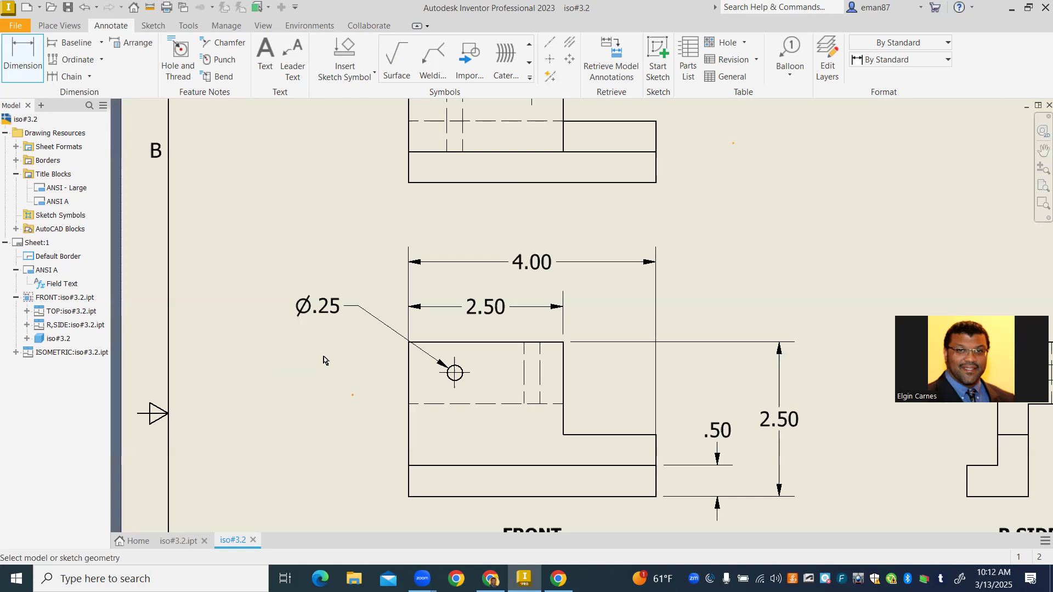
{"action": "middle_click_drag", "start_coordinate": [345, 360], "coordinate": [317, 442]}
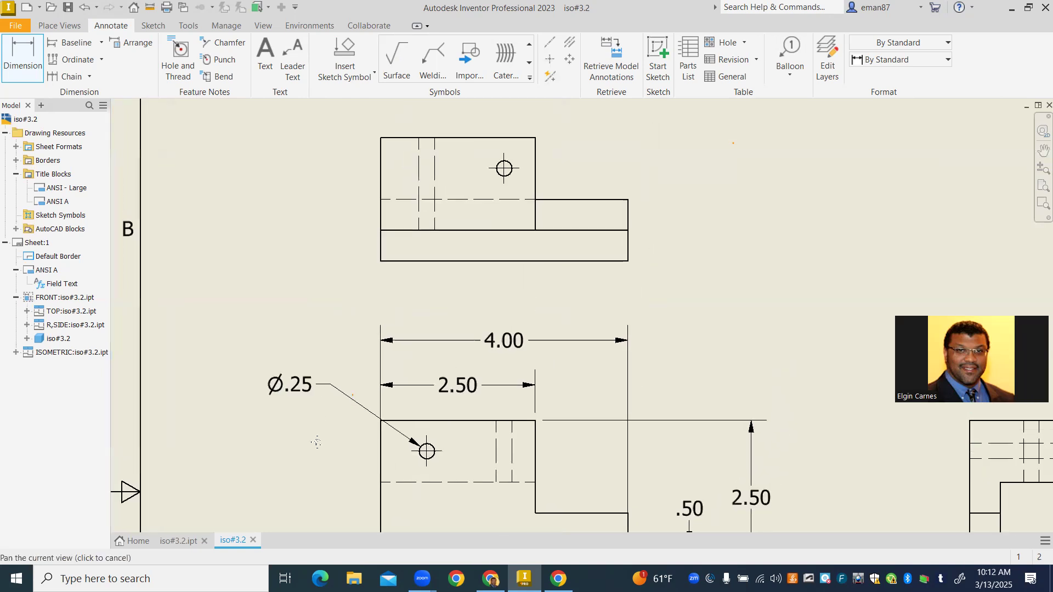
{"action": "middle_click_drag", "start_coordinate": [364, 296], "coordinate": [336, 417]}
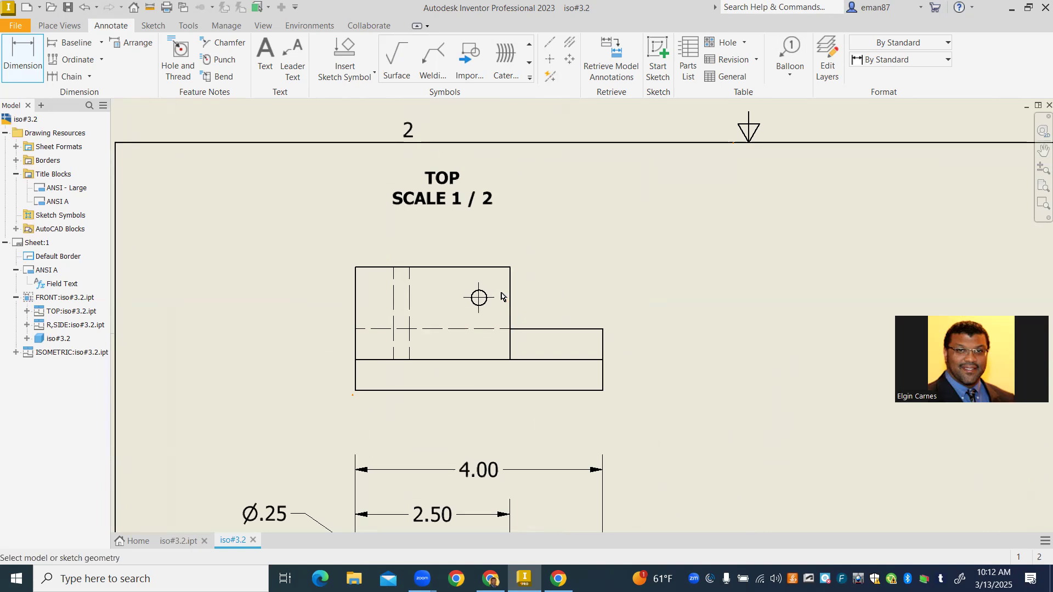
{"action": "left_click", "coordinate": [486, 297]}
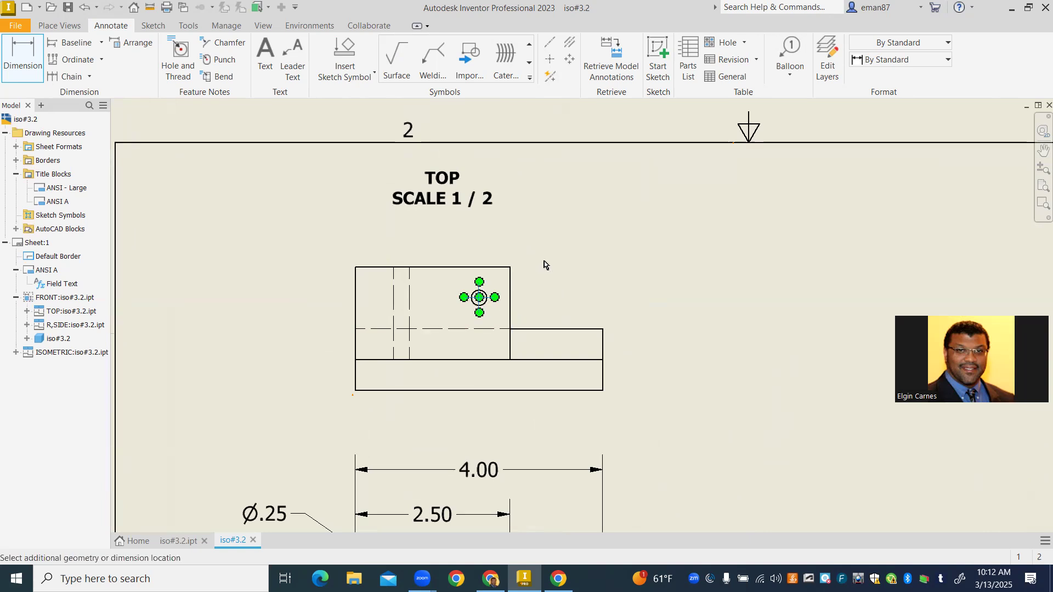
{"action": "left_click", "coordinate": [31, 45]}
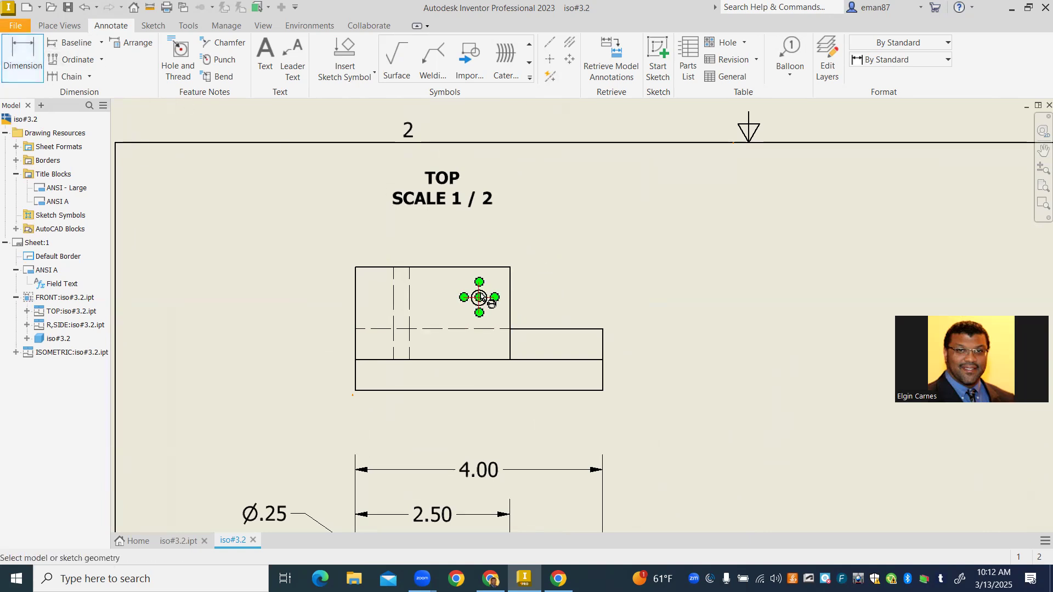
{"action": "left_click", "coordinate": [480, 297]}
{"action": "scroll", "coordinate": [533, 265], "scroll_direction": "down", "scroll_amount": 3}
{"action": "scroll", "coordinate": [489, 301], "scroll_direction": "up", "scroll_amount": 10}
{"action": "key", "text": "Escape"}
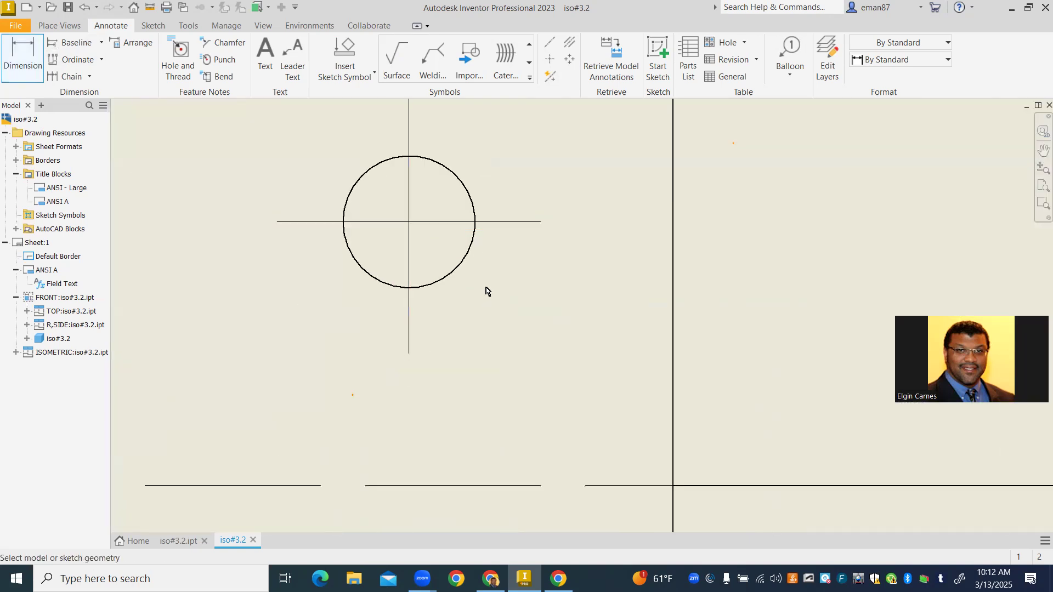
- Dimension the diameter of the top view's hole, with the leader text outside the view, up and to the right of the hole
{"action": "left_click", "coordinate": [466, 177]}
{"action": "middle_click_drag", "start_coordinate": [504, 220], "coordinate": [483, 382]}
{"action": "scroll", "coordinate": [502, 260], "scroll_direction": "down", "scroll_amount": 5}
{"action": "left_click", "coordinate": [576, 214]}
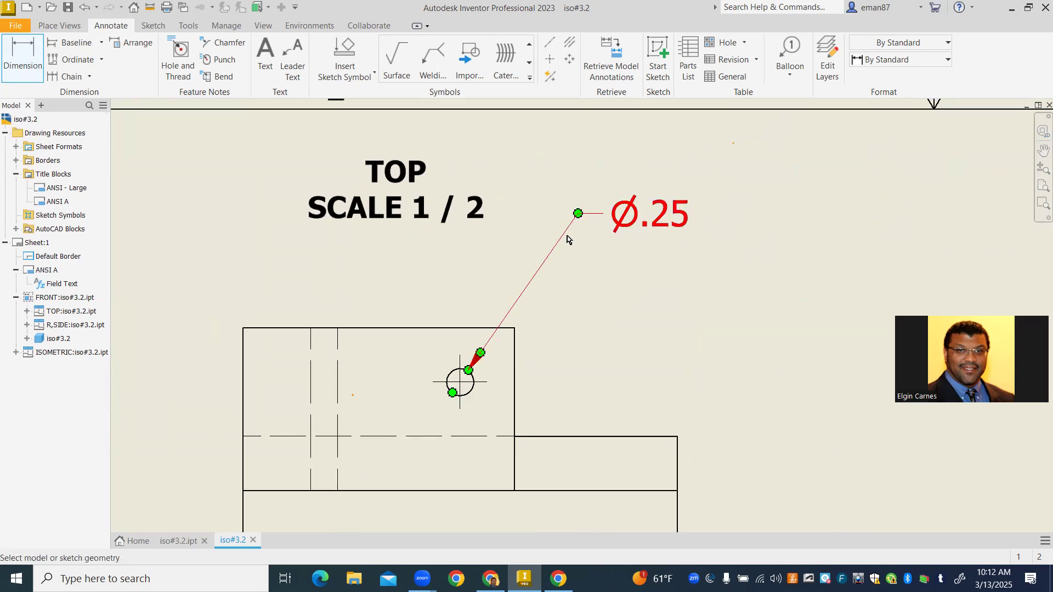